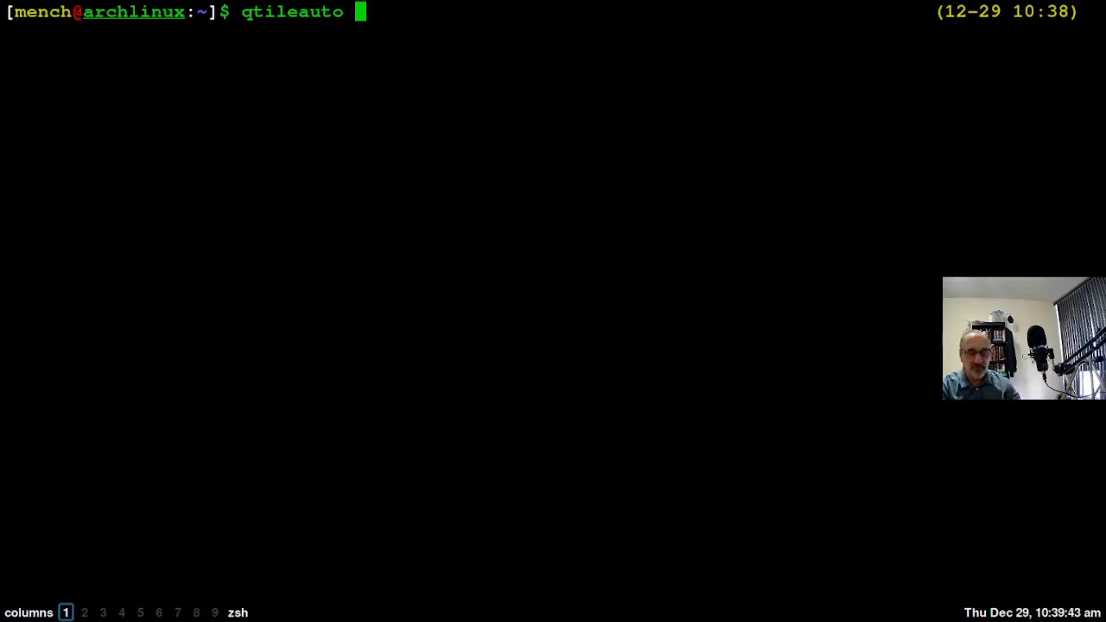
- Clear the unfinished qtileauto command from the terminal prompt
key(BackSpace)
key(BackSpace)
key(BackSpace)
key(BackSpace)
key(BackSpace)
key(BackSpace)
key(BackSpace)
key(BackSpace)
key(BackSpace)
key(BackSpace)
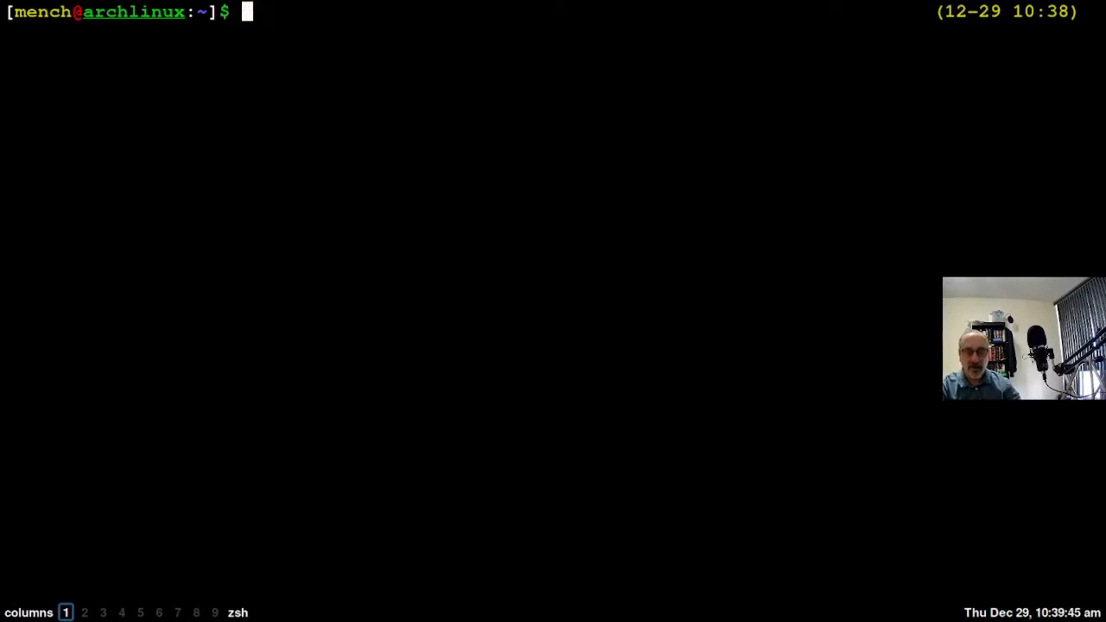
- Change to the .config/qtile directory in the terminal, list its files and point out autostart.sh
text(cd)
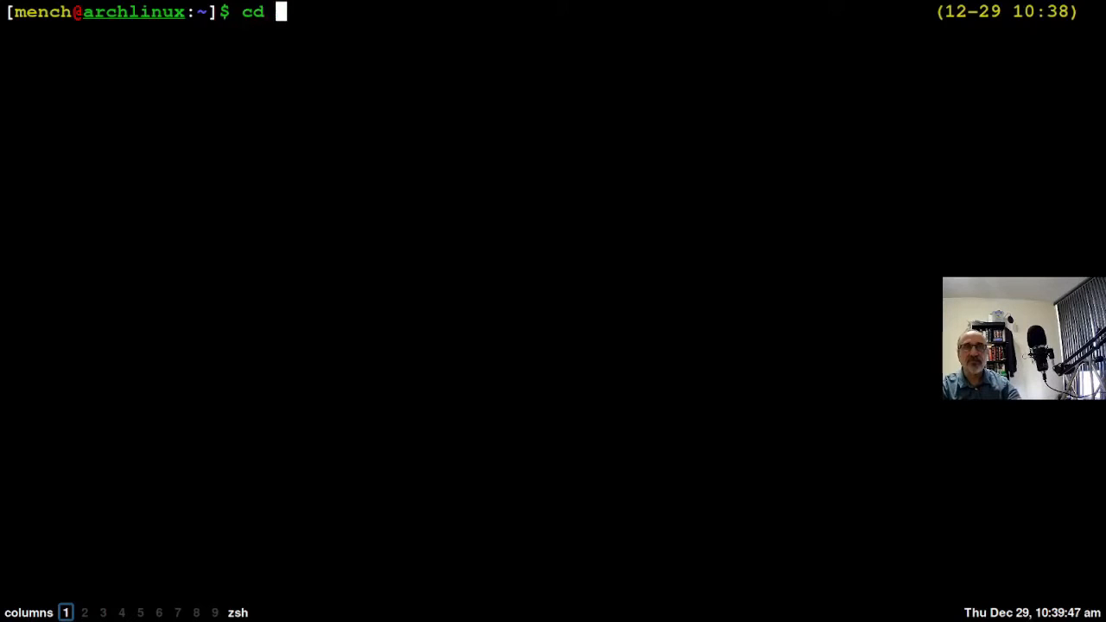
text(.config/qti)
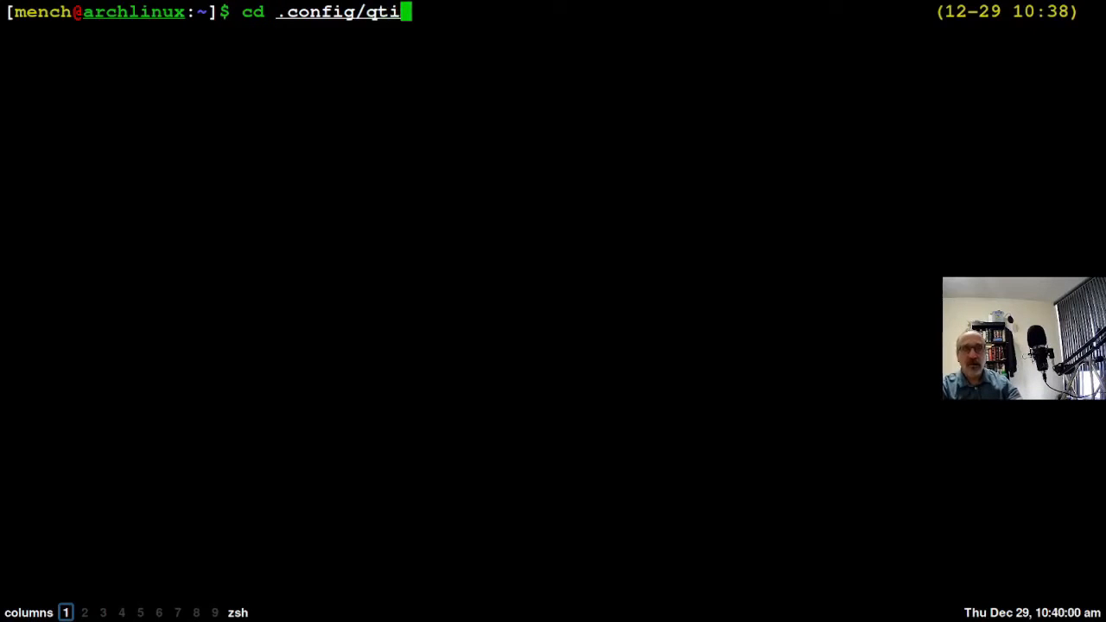
key(Tab)
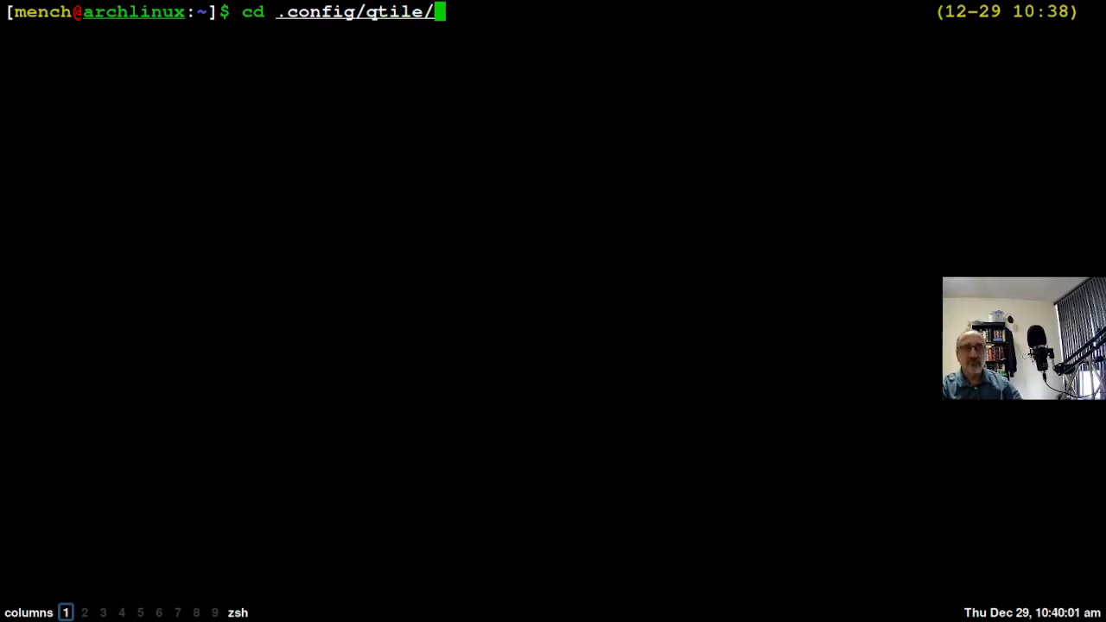
key(Return)
text(ls)
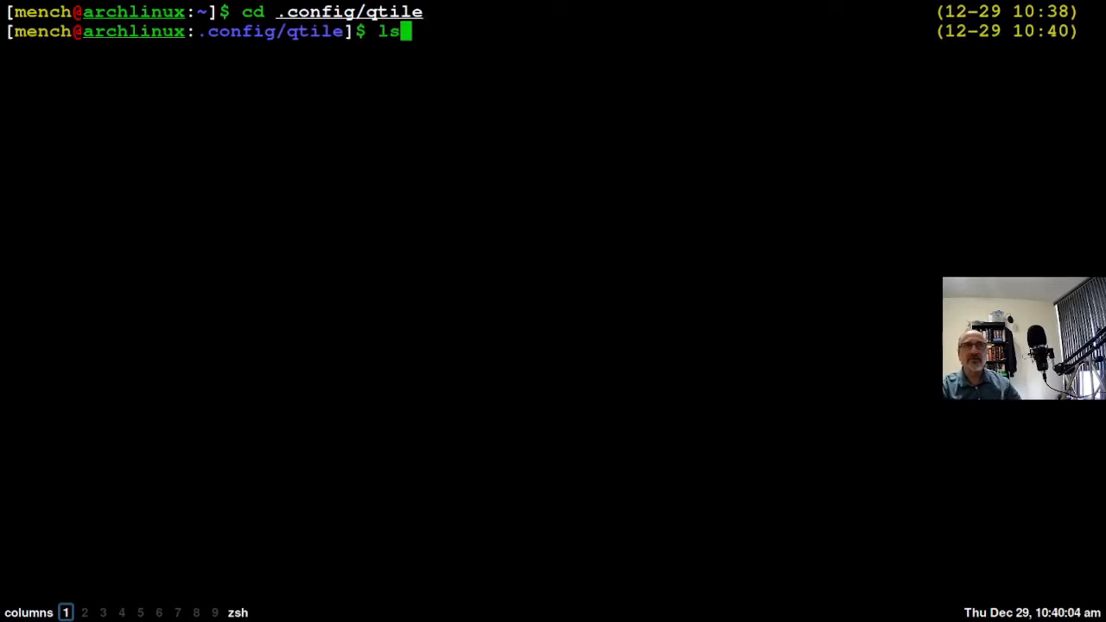
key(Return)
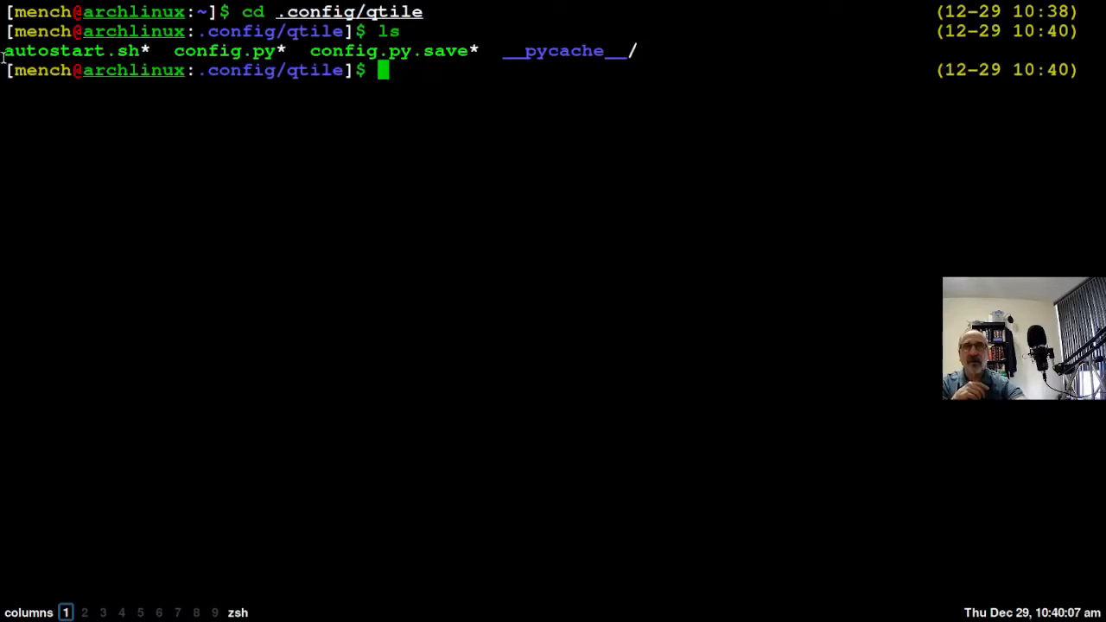
drag(4, 52, 95, 69)
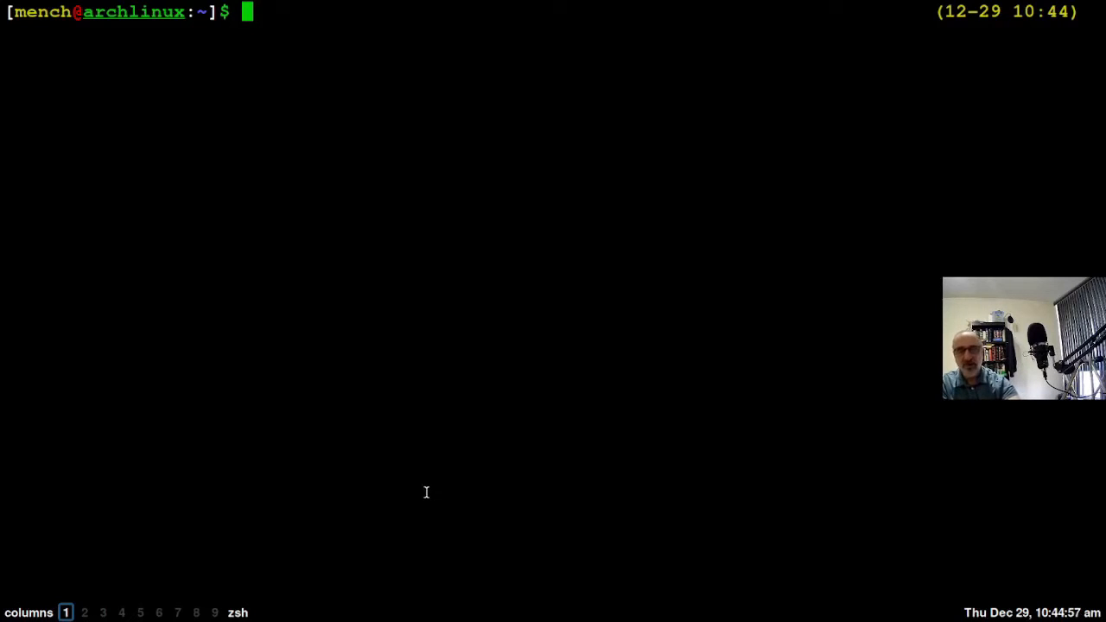
- Open the file manager on workspace 9, then view and dismiss its About information
key(super+3)
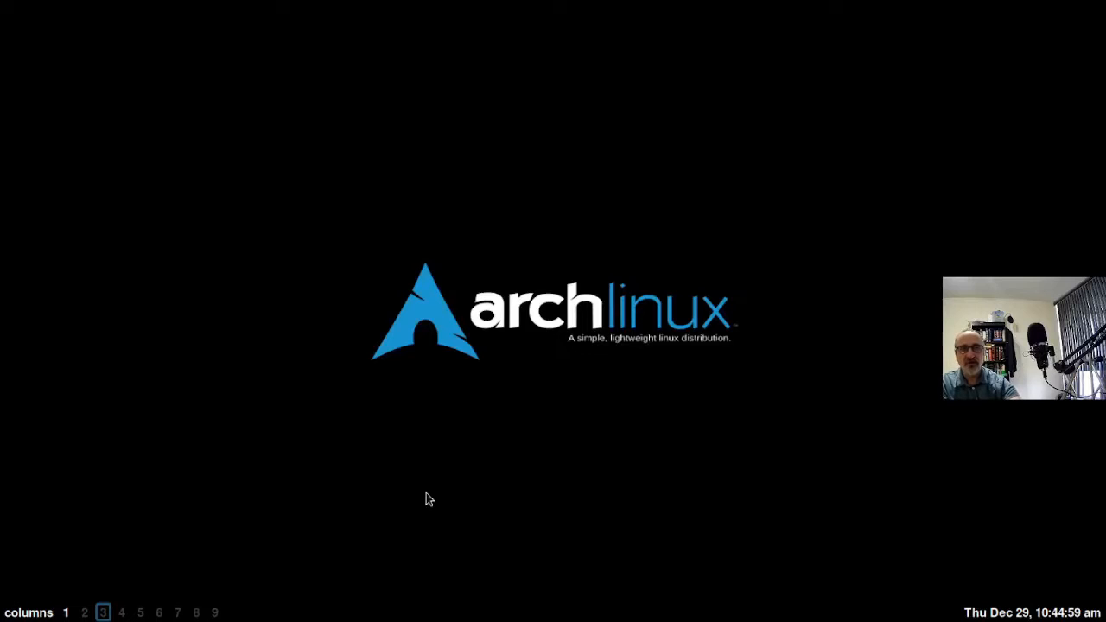
click(216, 613)
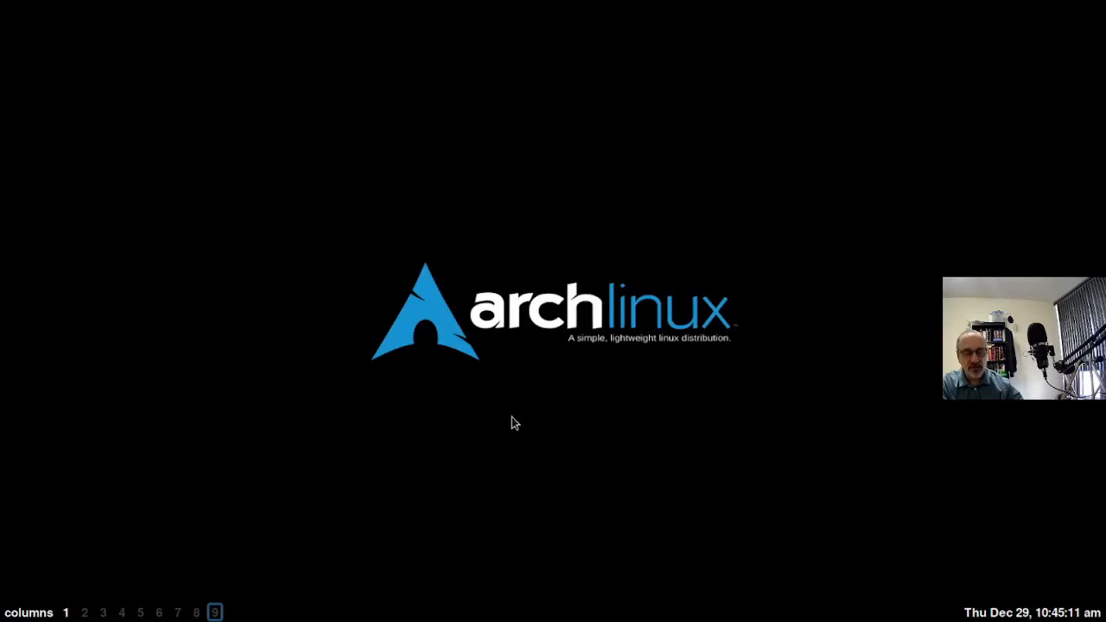
key(super+f)
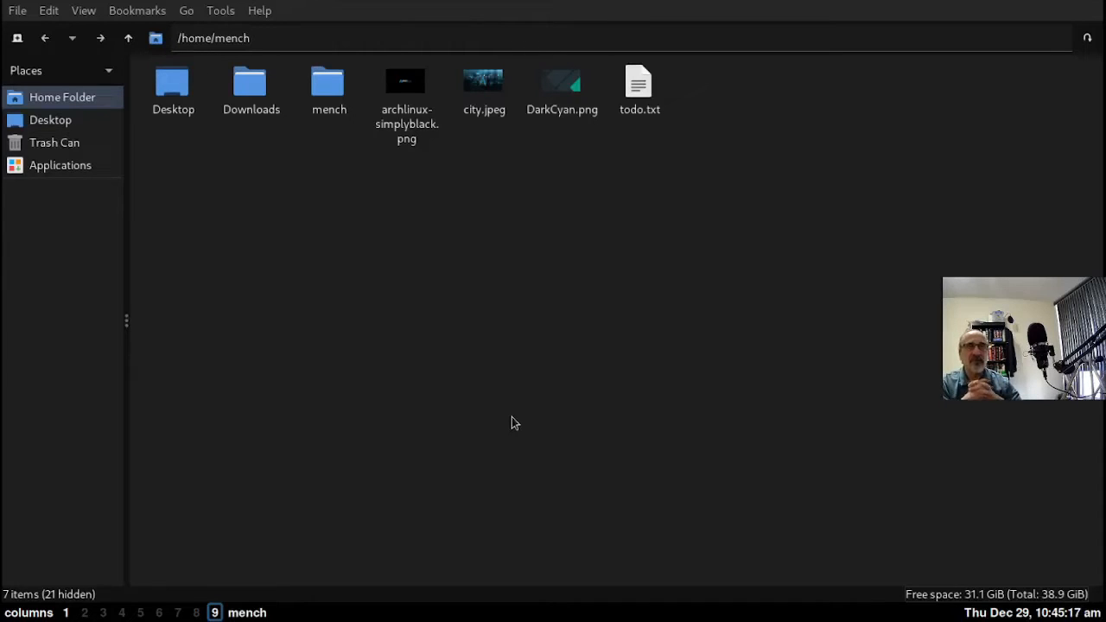
click(259, 12)
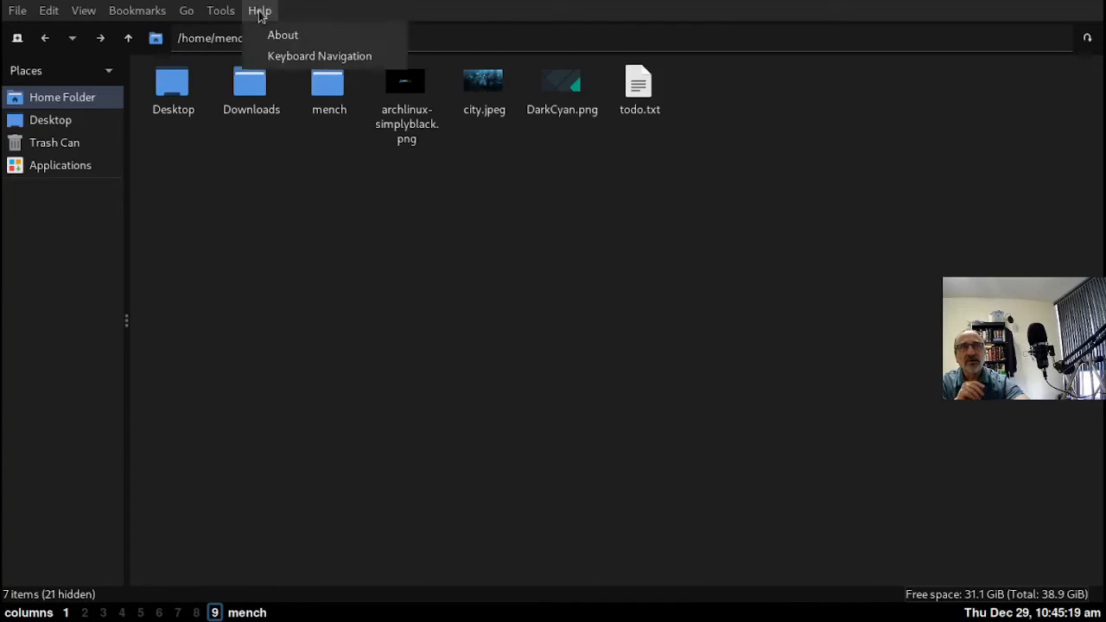
click(295, 37)
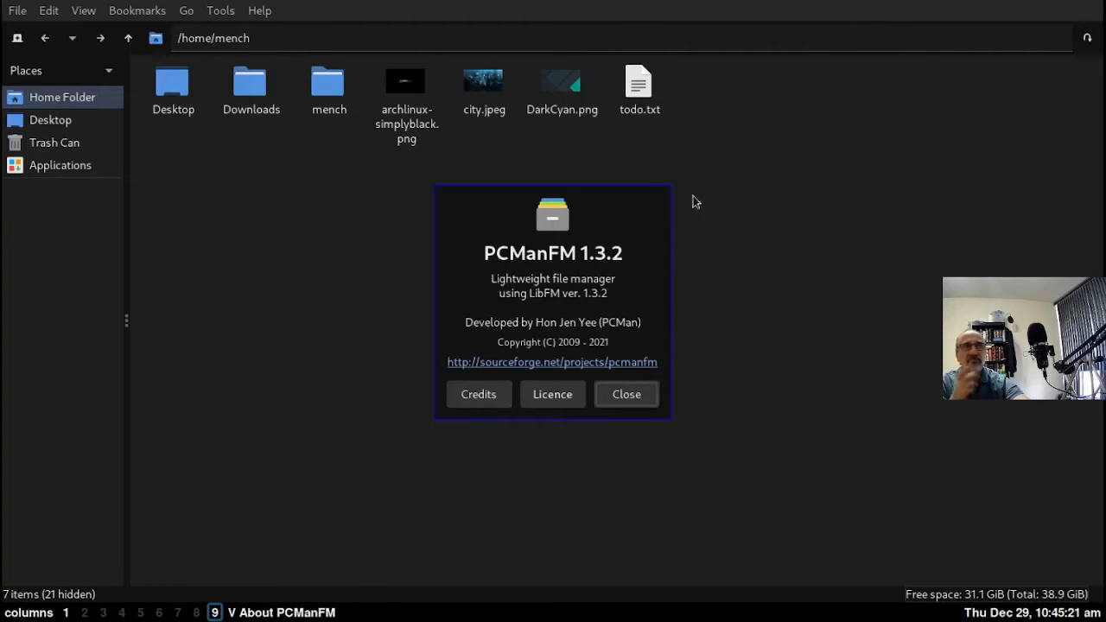
click(639, 394)
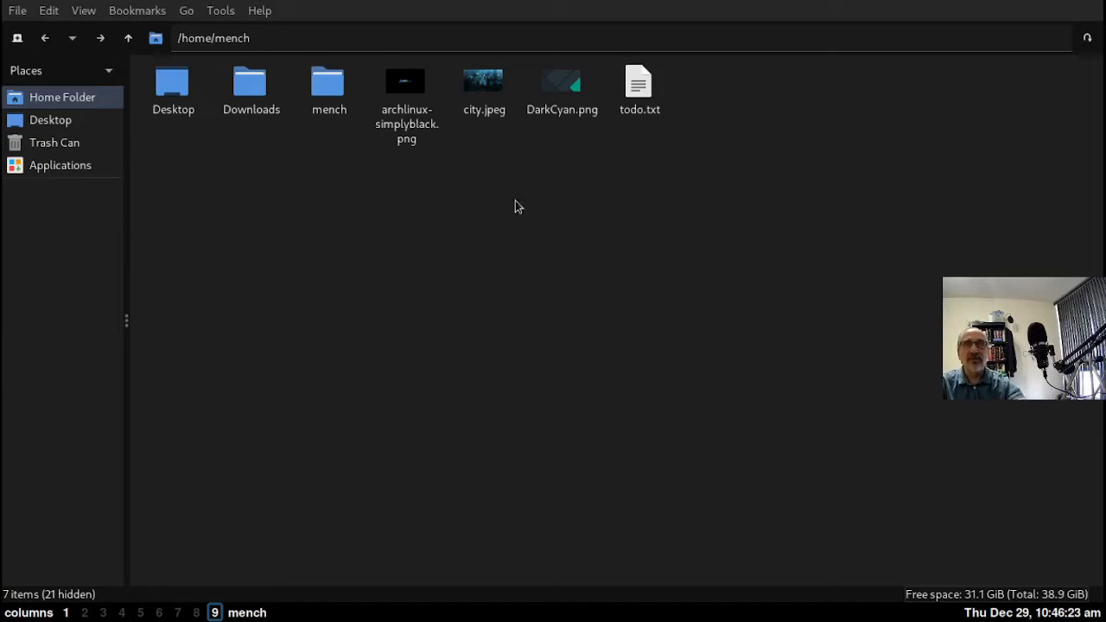
- Show hidden files in the home folder and open the qtile folder inside .config
right_click(264, 180)
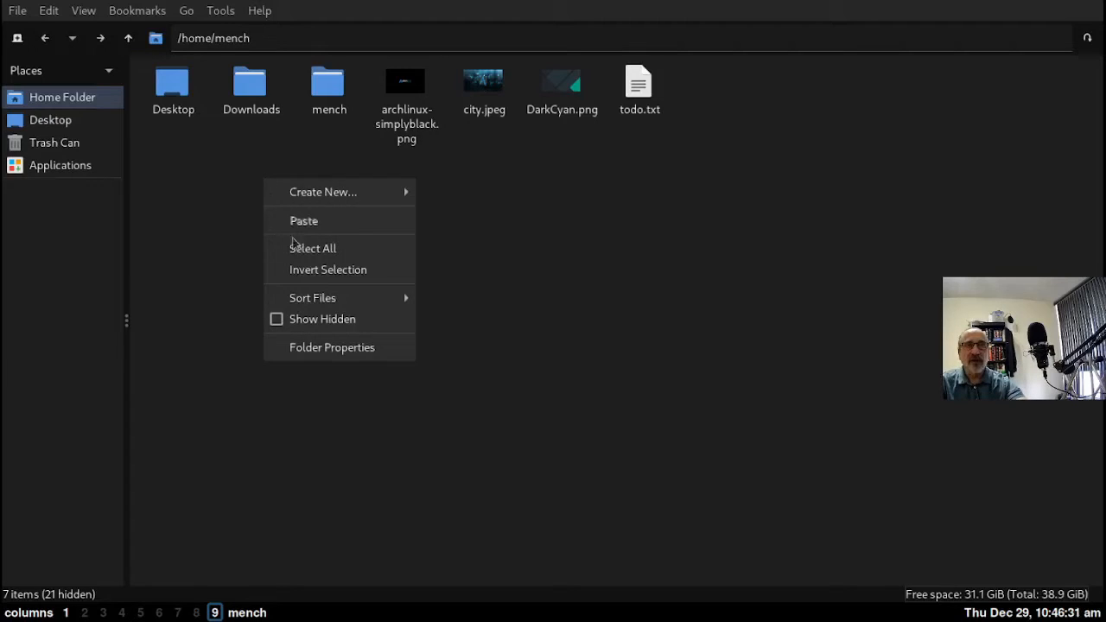
click(319, 321)
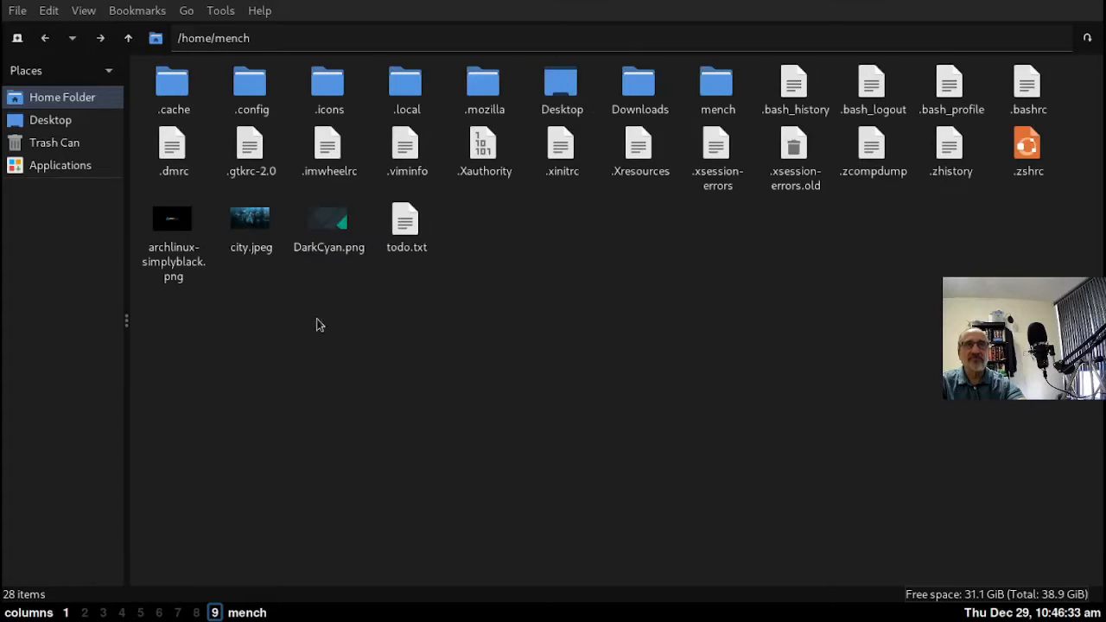
double_click(252, 83)
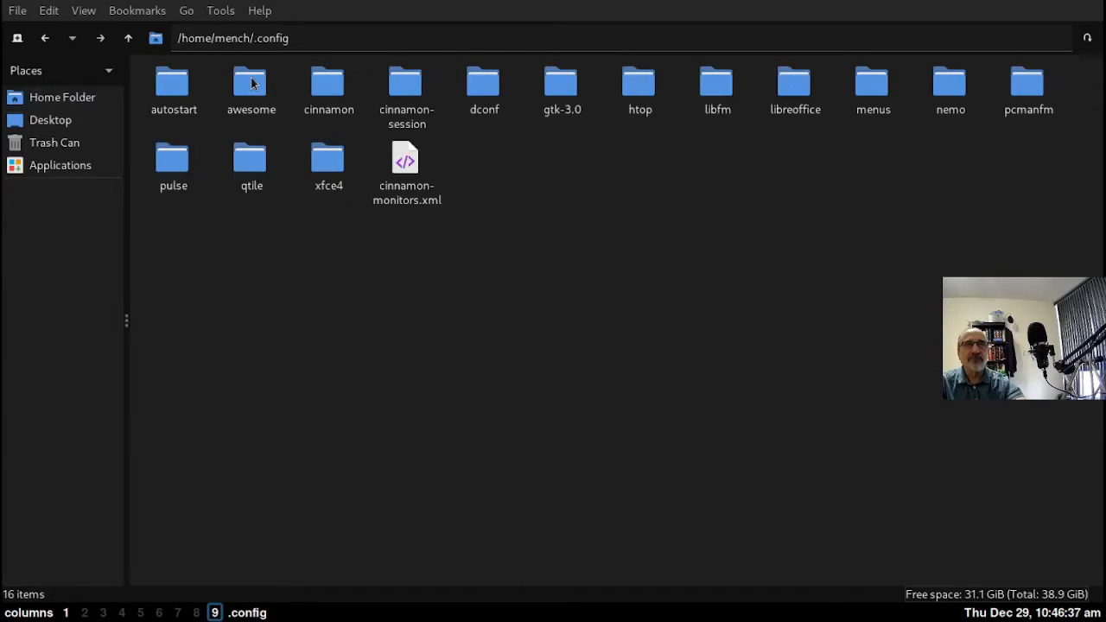
double_click(248, 168)
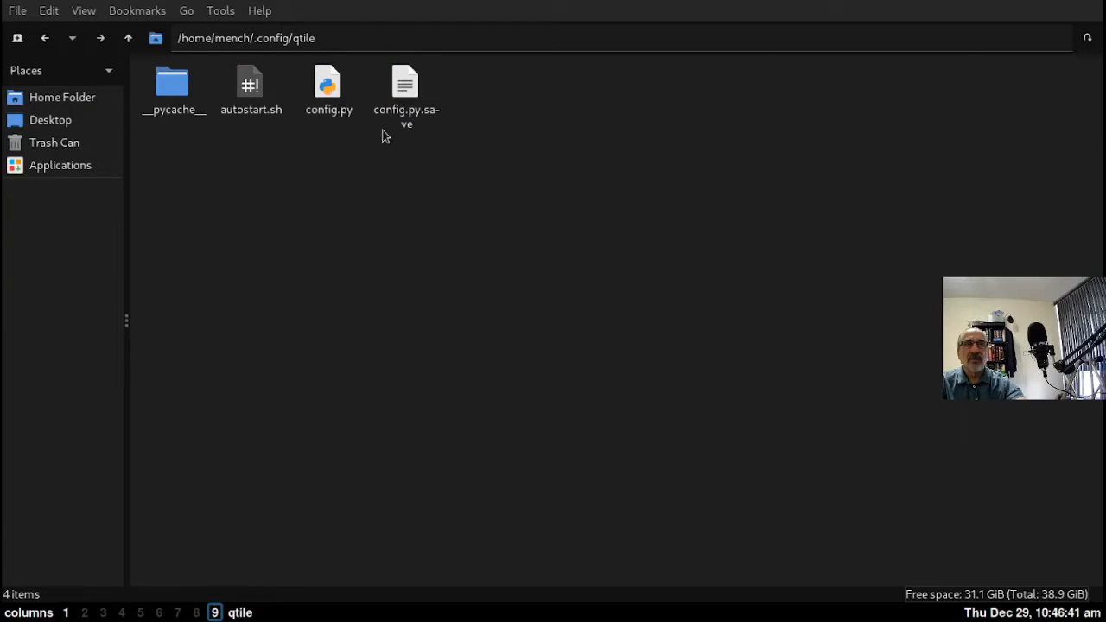
- Open autostart.sh from the qtile folder in the graphical Text Editor
click(329, 96)
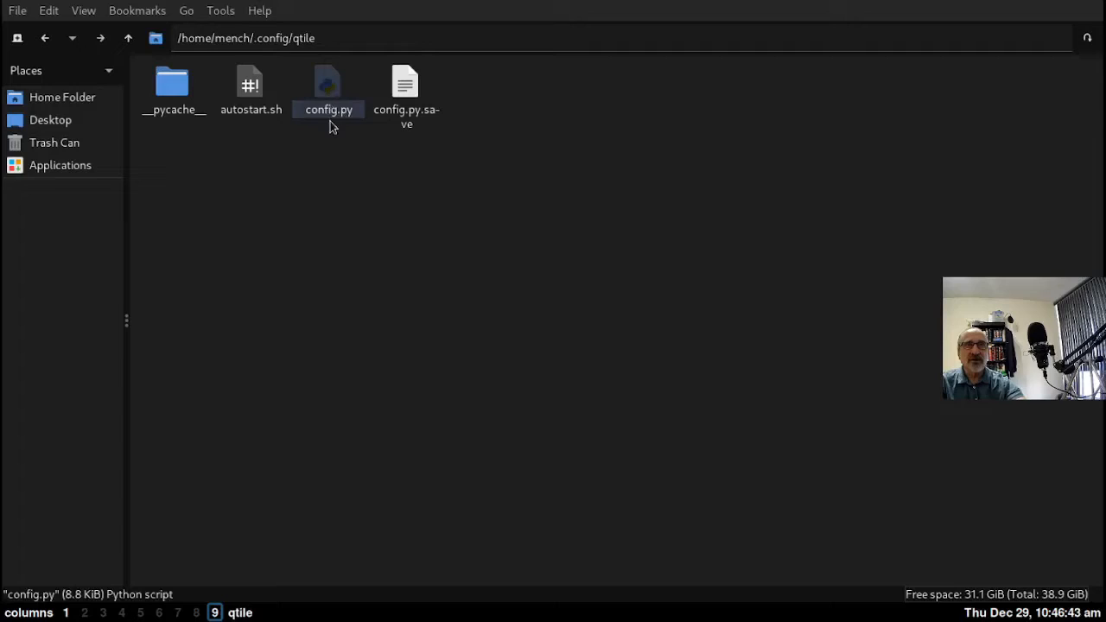
click(263, 113)
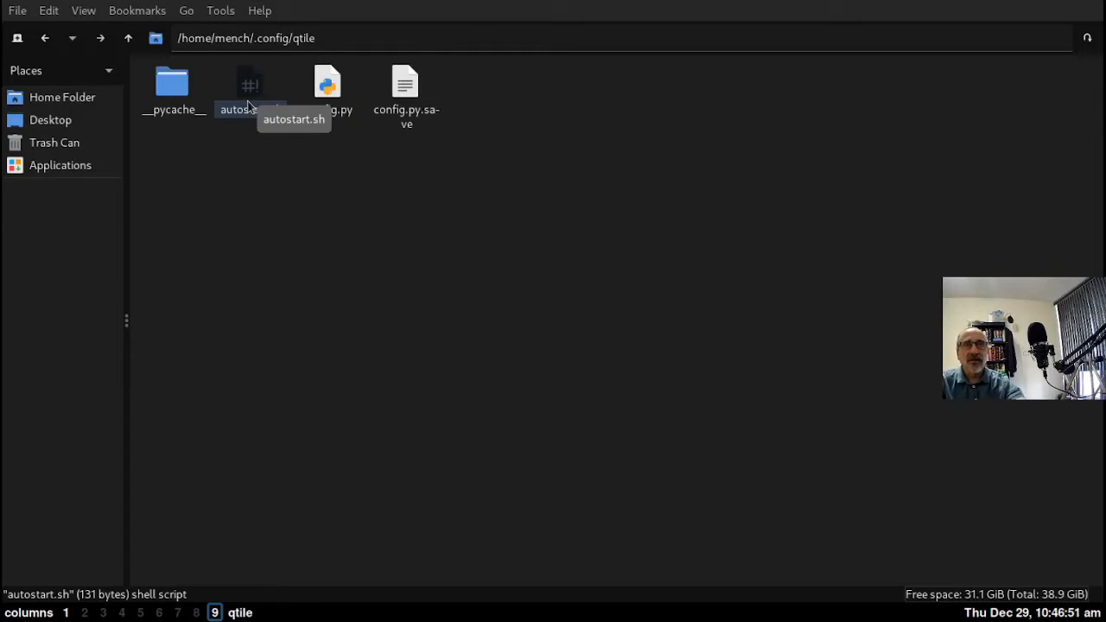
right_click(248, 105)
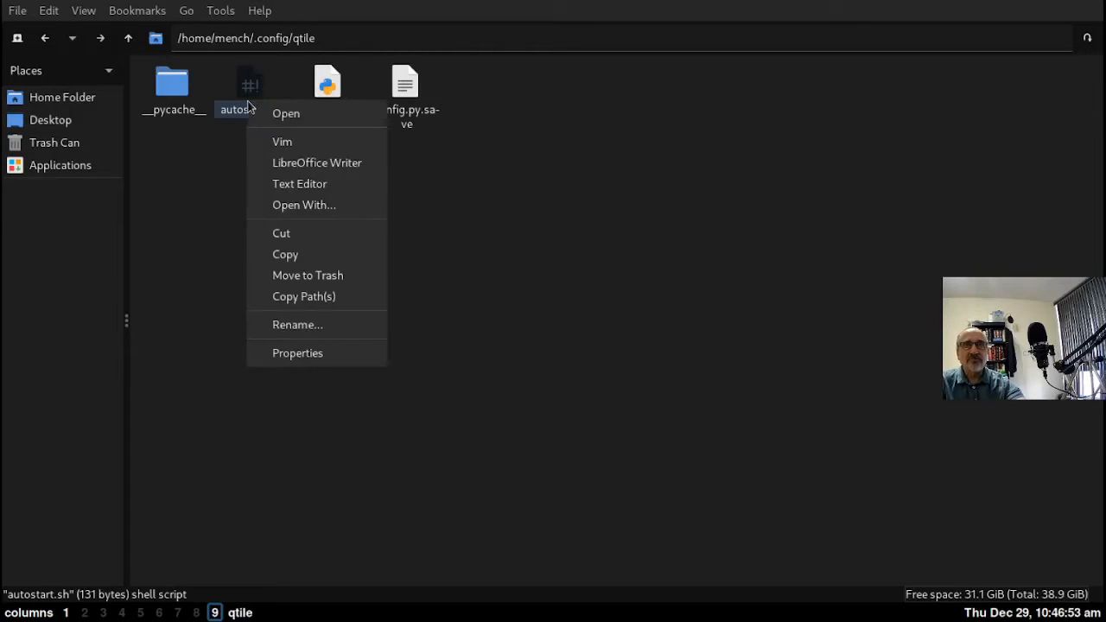
click(337, 186)
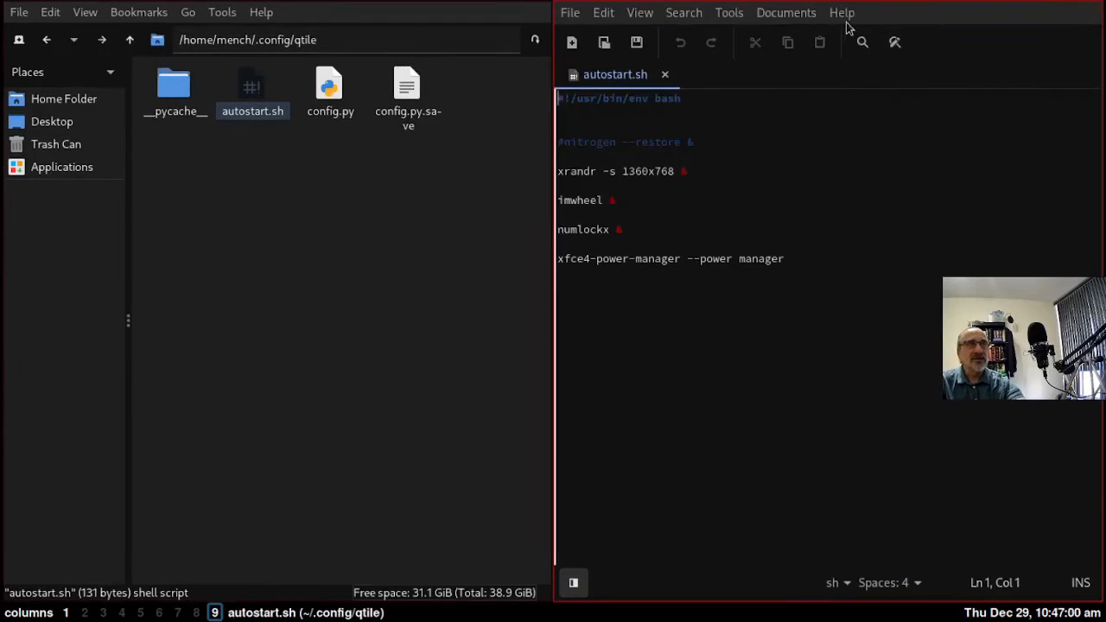
- View the text editor's About information and close it
click(843, 16)
click(864, 84)
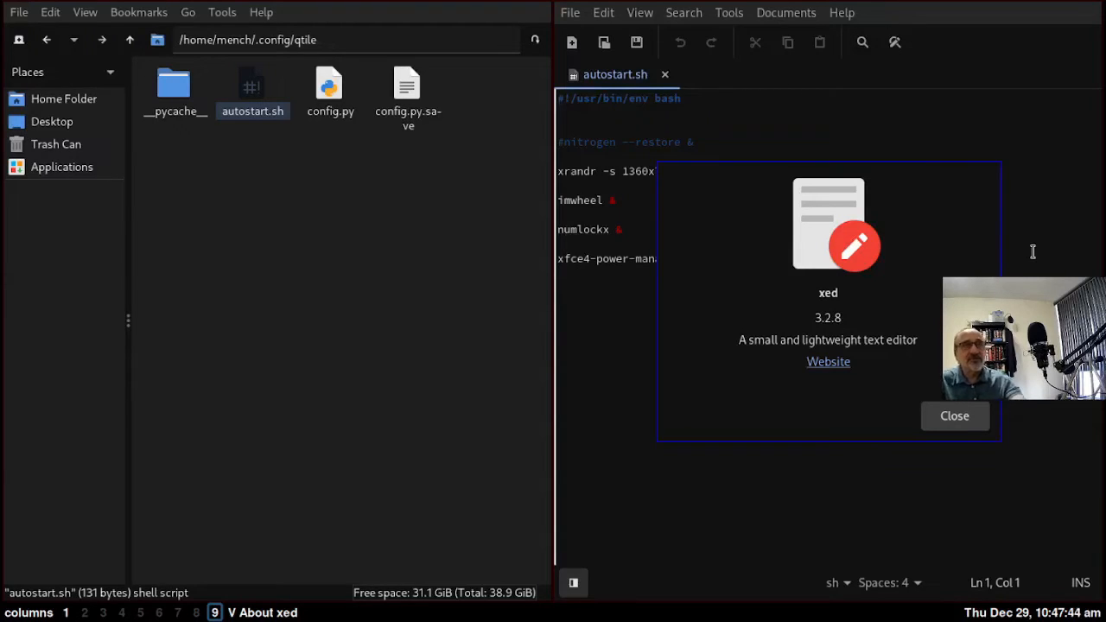
click(955, 416)
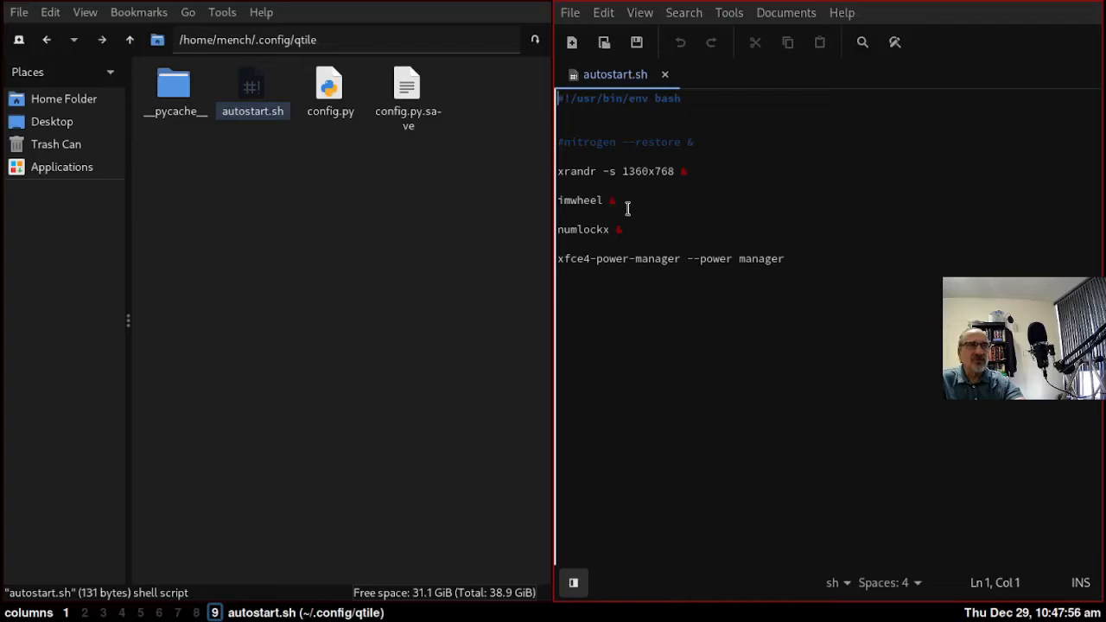
- Quit the text editor and close the file manager window
click(575, 16)
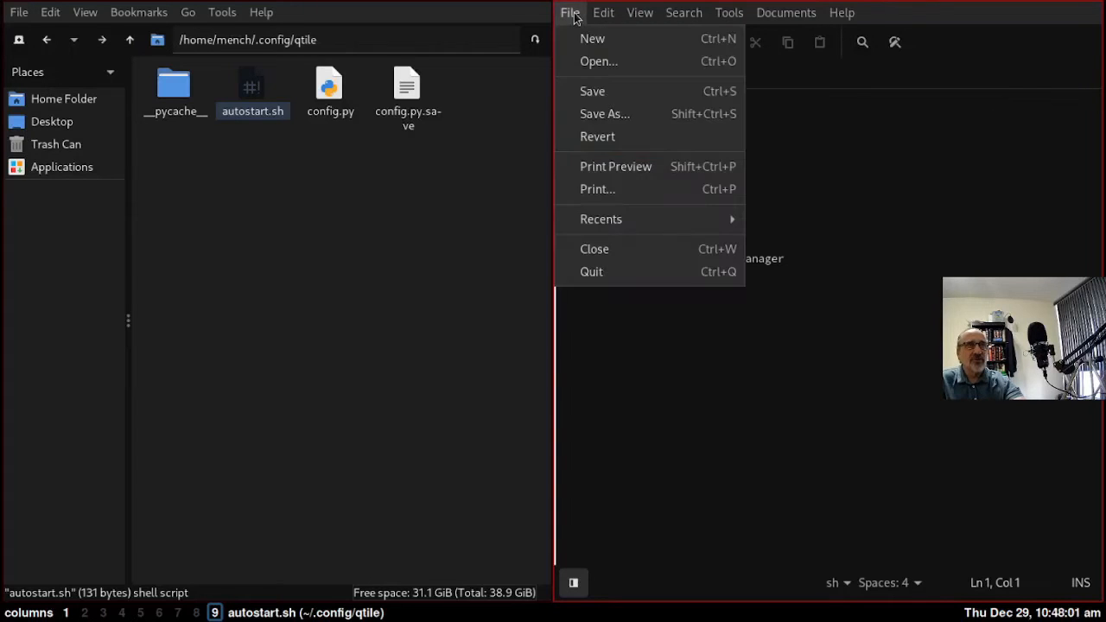
click(612, 272)
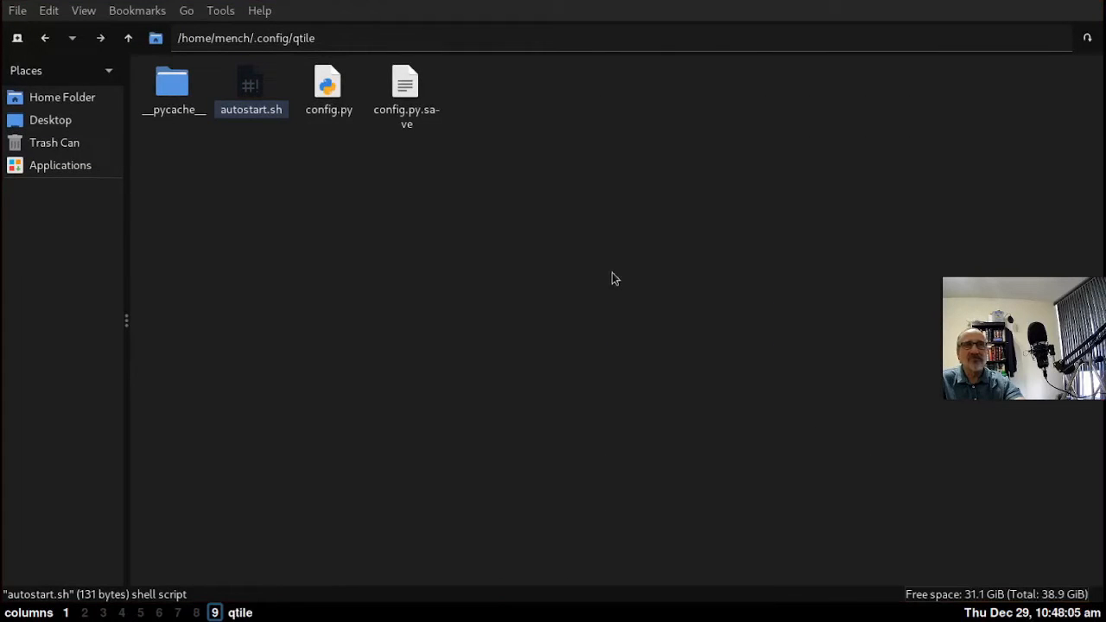
click(16, 10)
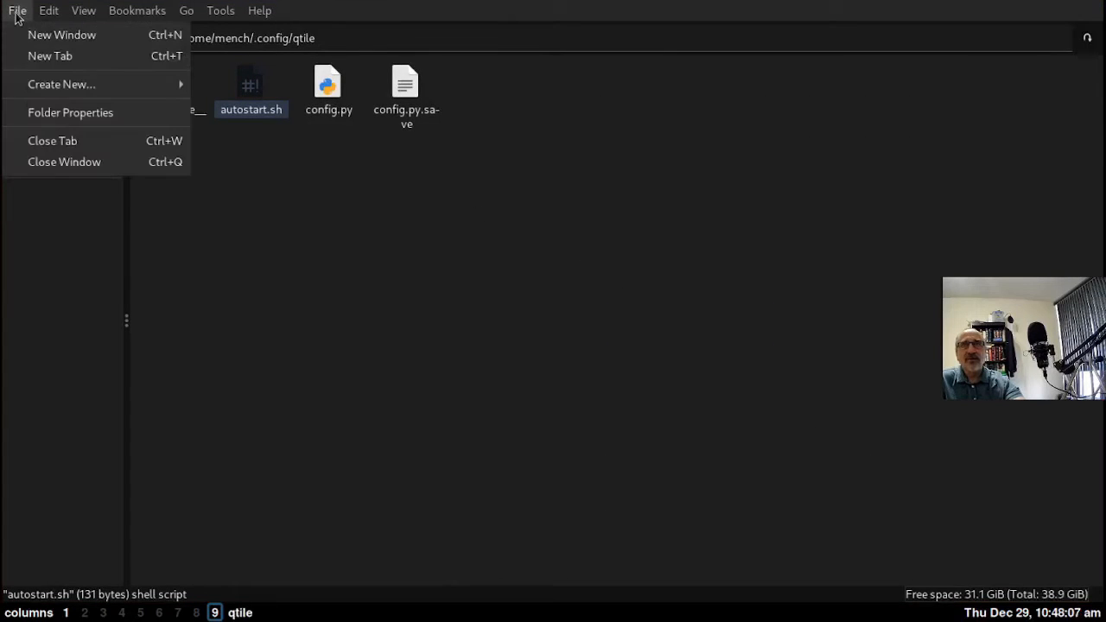
click(59, 163)
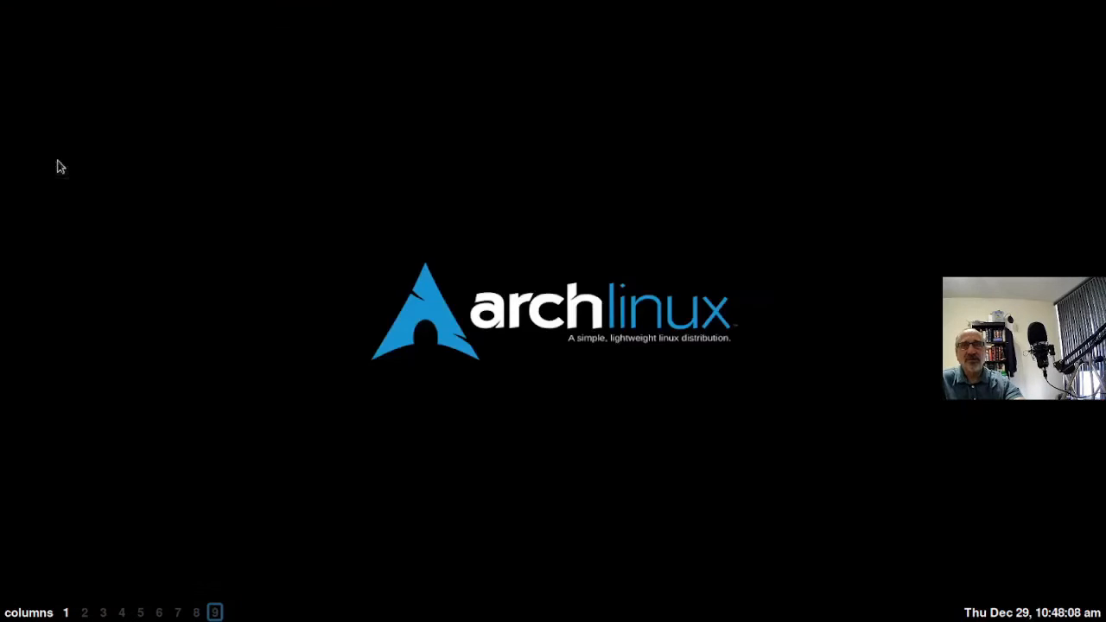
- Switch to the terminal on workspace 1, change to .config/qtile and list its contents in long format with ll
click(66, 613)
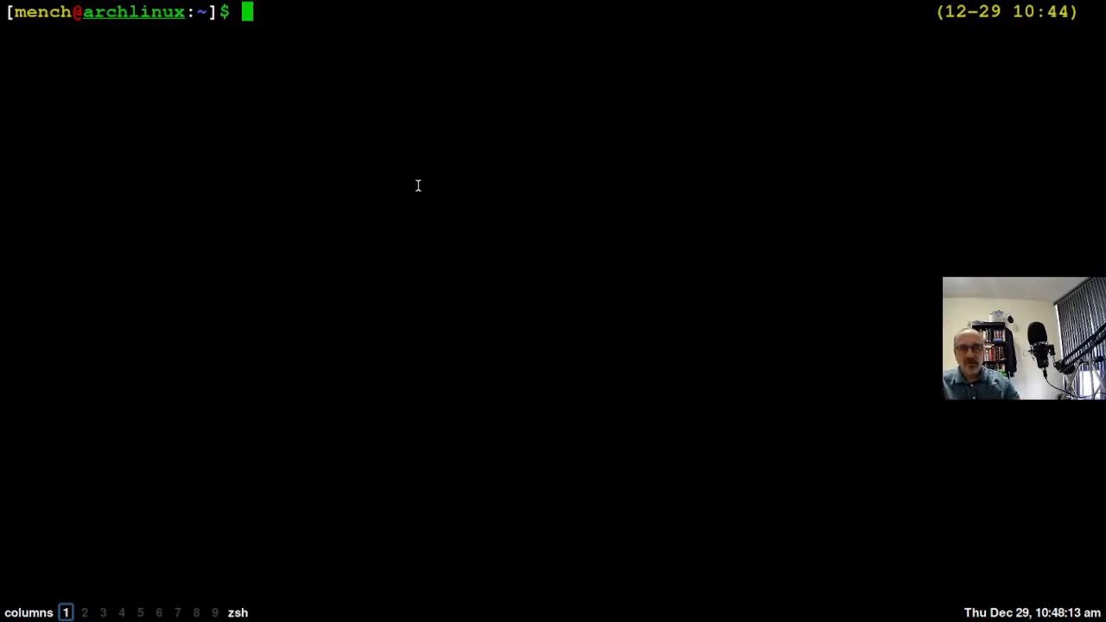
text(cd /)
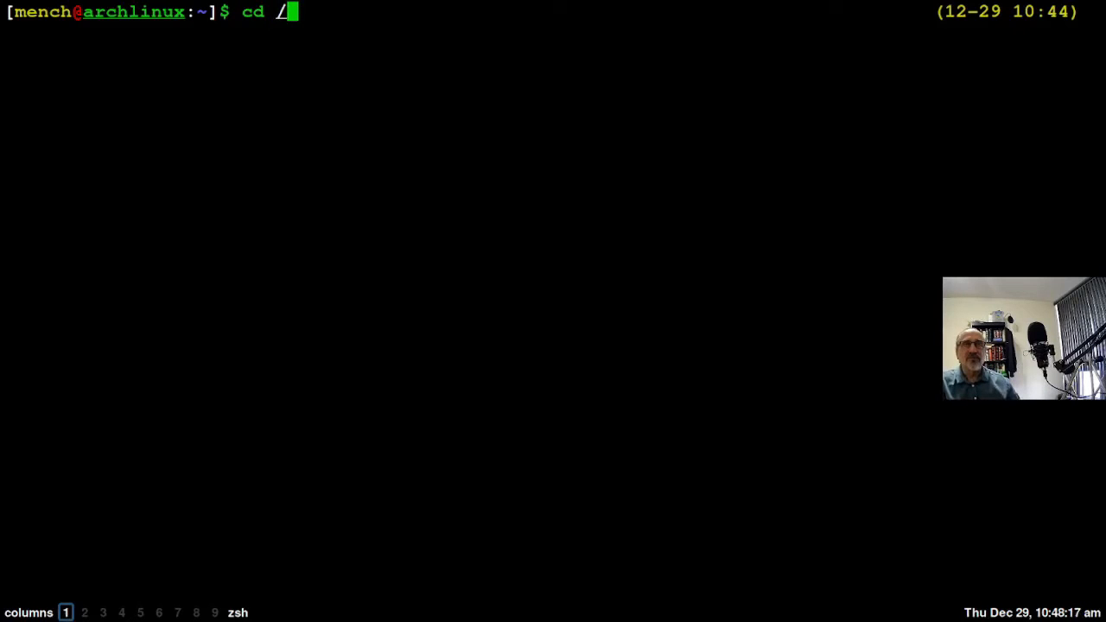
key(BackSpace)
text(.config)
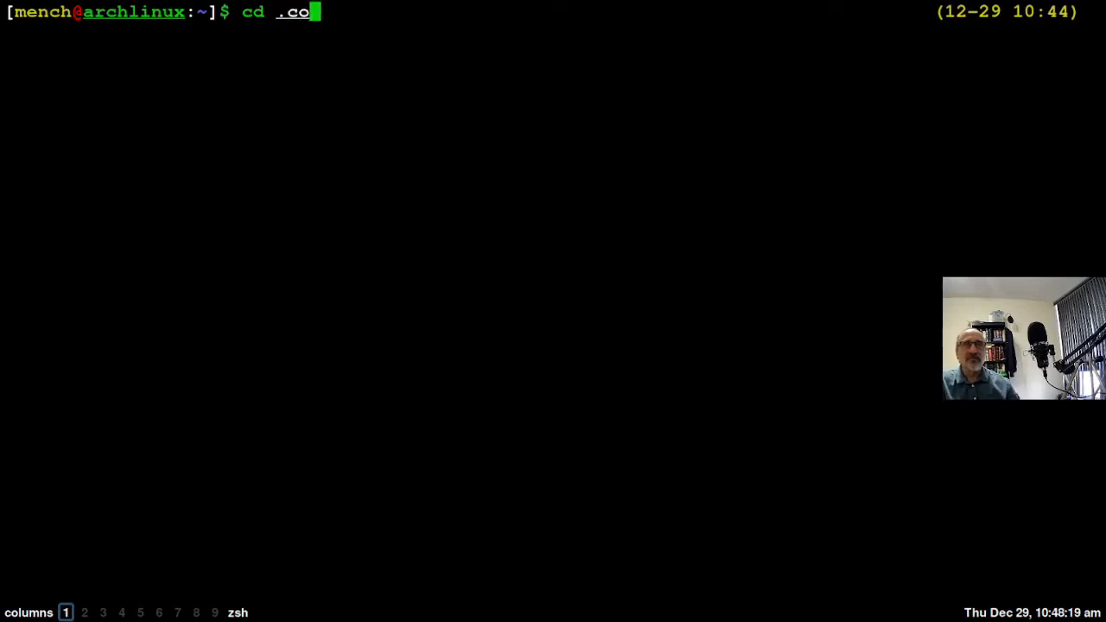
key(BackSpace)
key(BackSpace)
text(ig/)
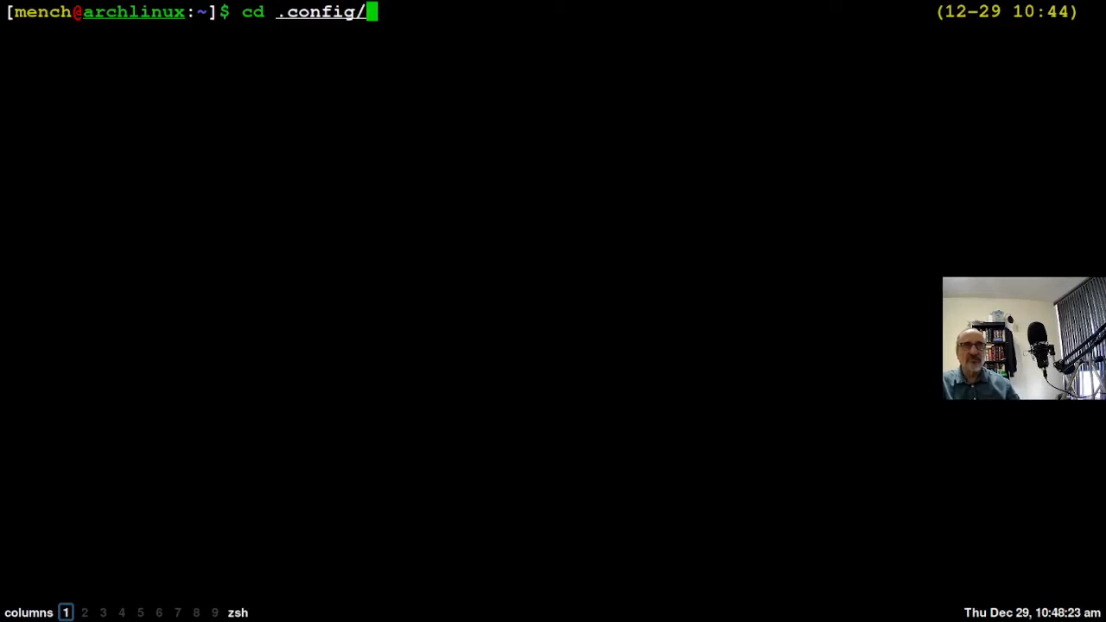
text(qtile/)
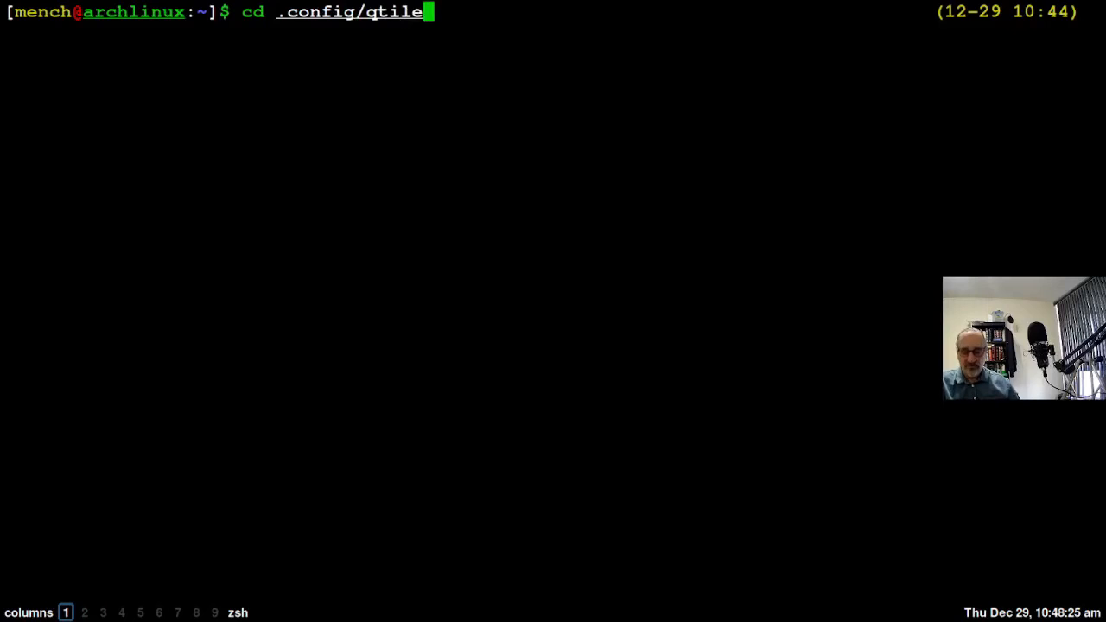
key(Return)
text(ll)
key(Return)
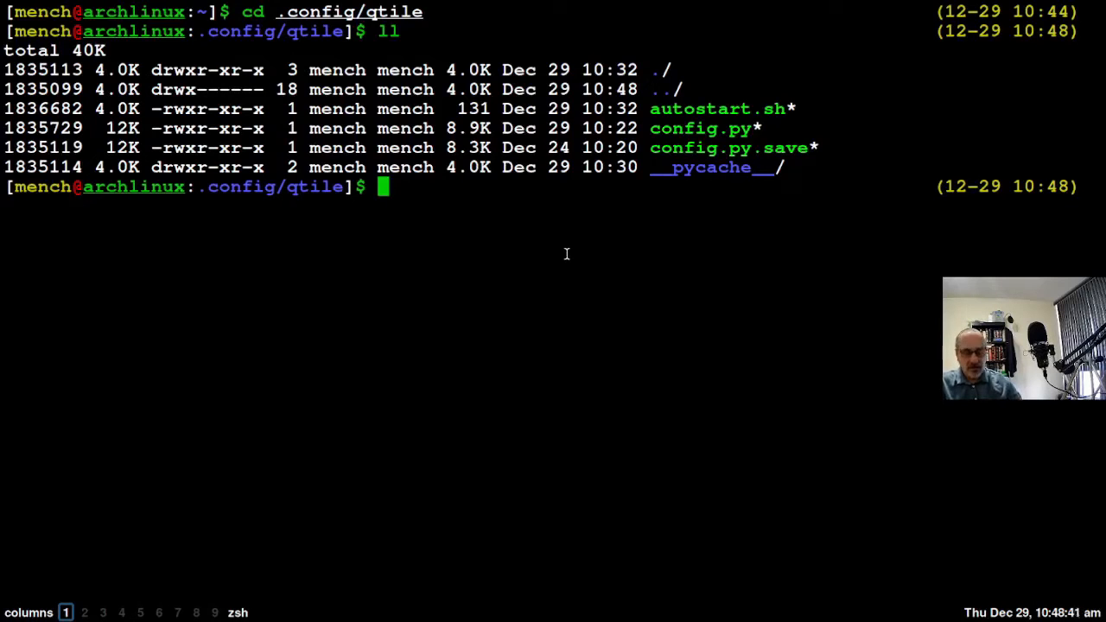
- Open autostart.sh in vim and move the cursor to the start of the xrandr line
text(vim )
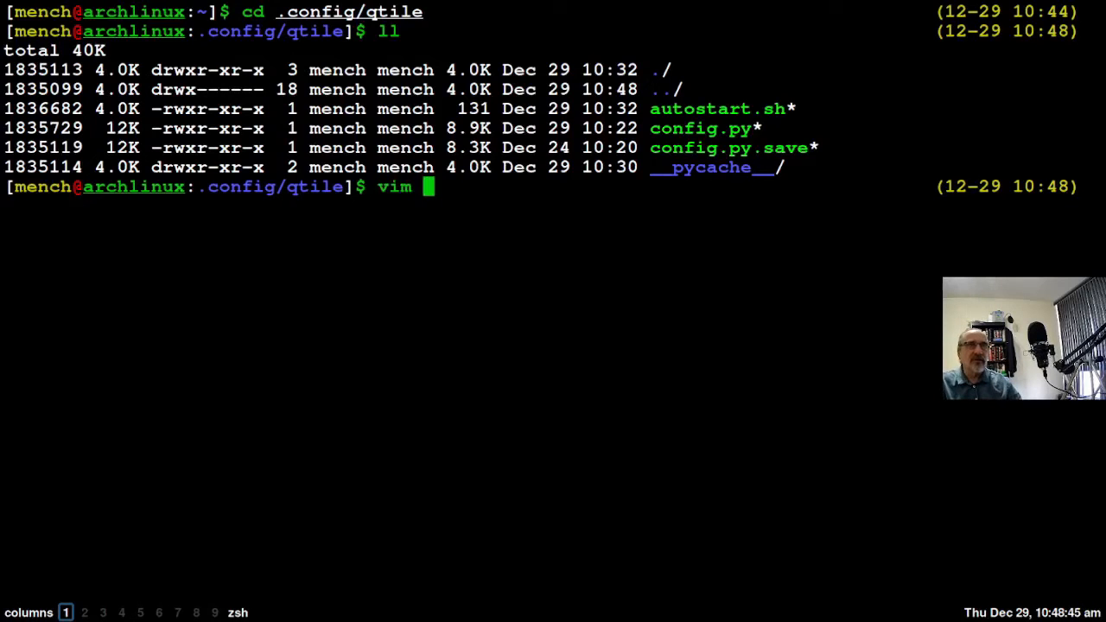
text(auto)
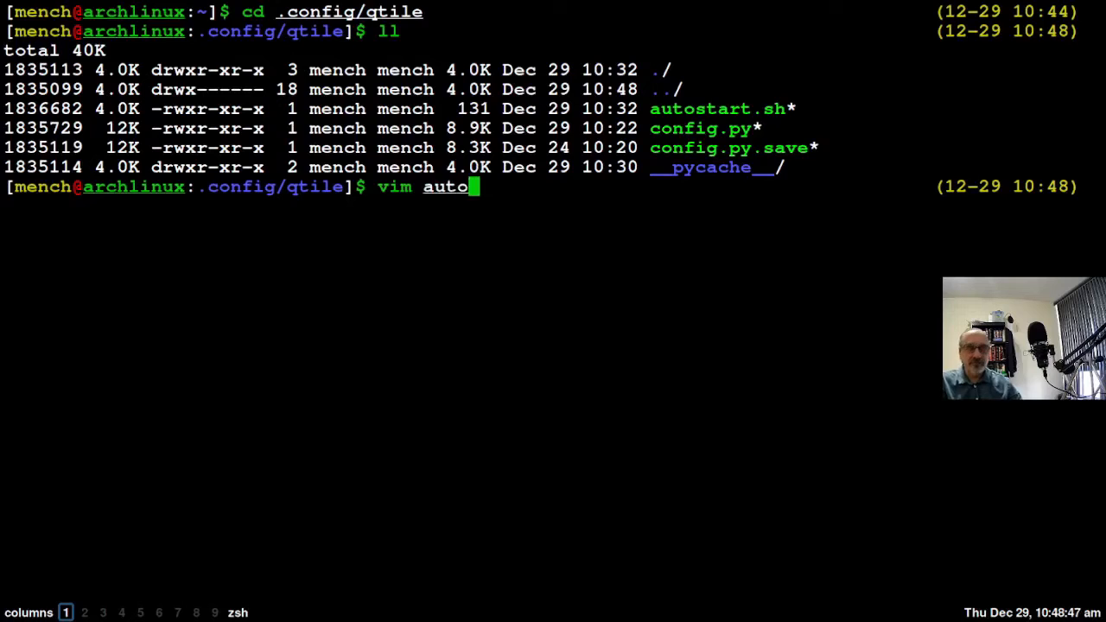
key(Tab)
key(Return)
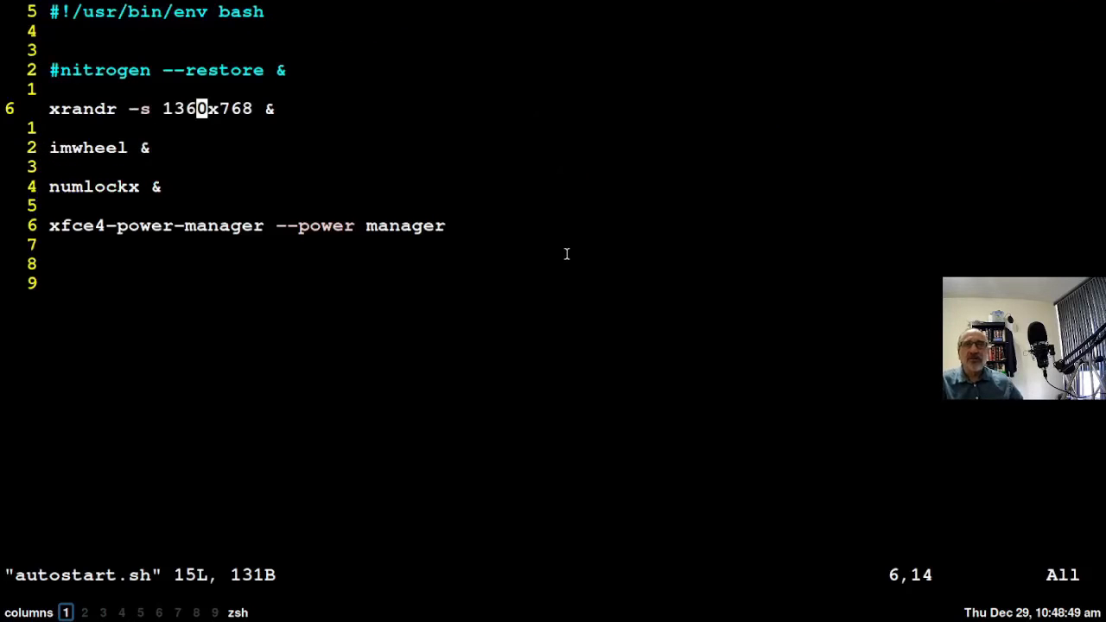
key(0)
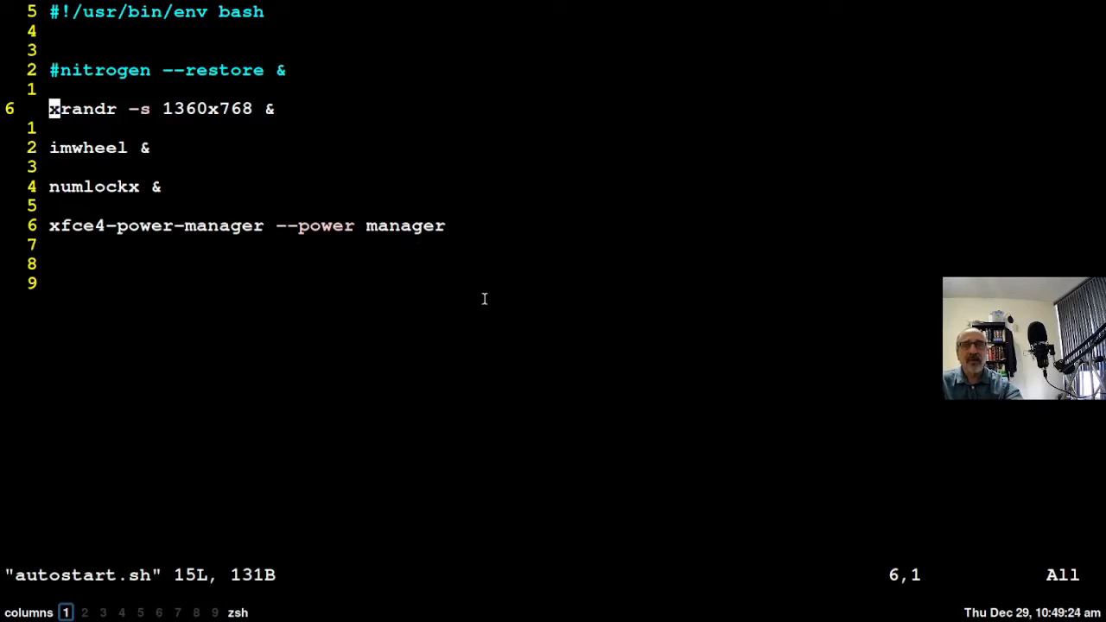
- Quit vim, return to the home directory and clear the terminal
text(:q)
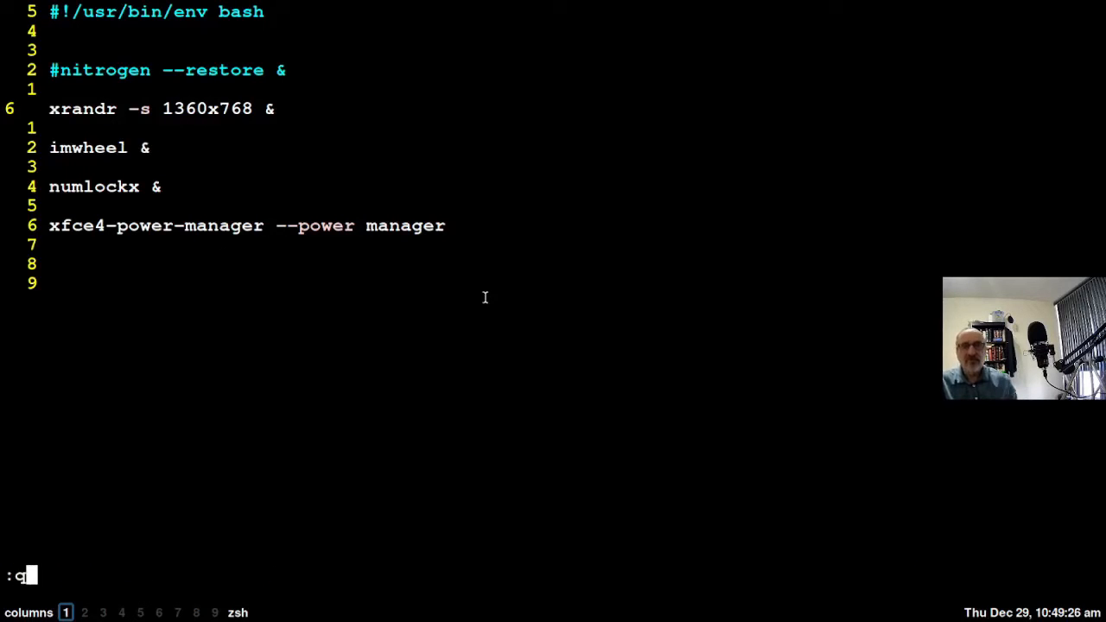
key(Return)
text(cd)
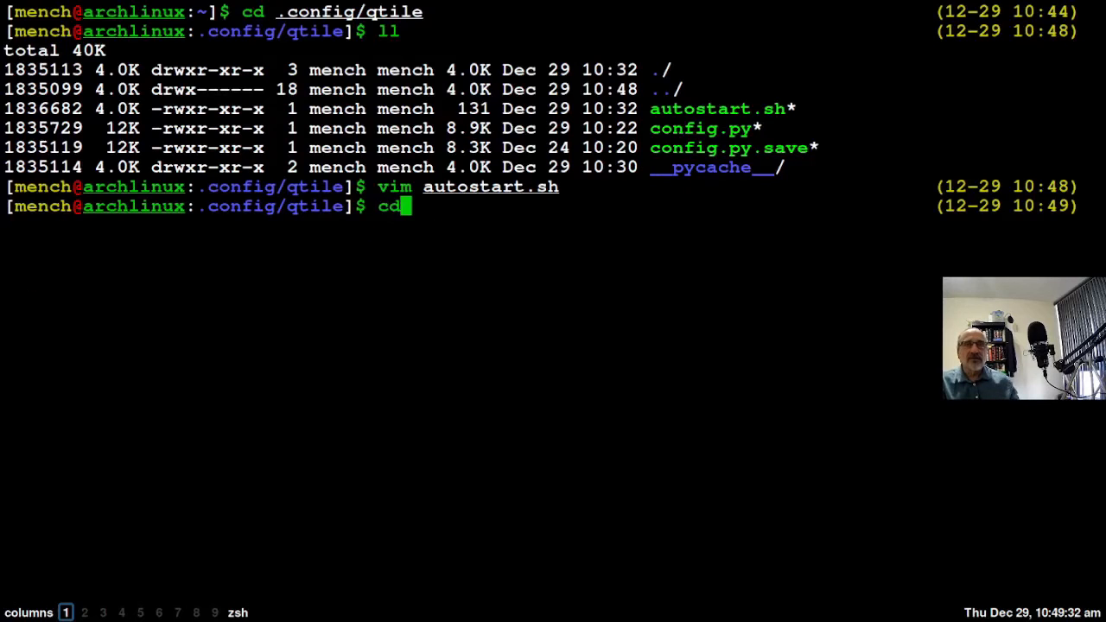
key(Return)
key(ctrl+l)
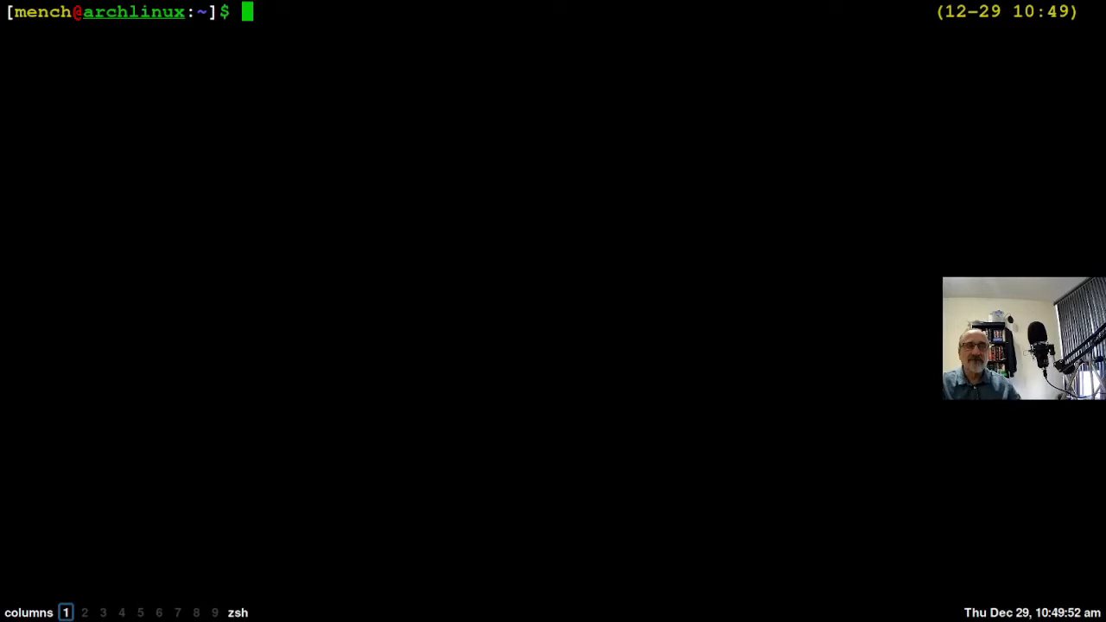
- Open Qtile's config.py by running qtileconfig in the terminal
text(qtileoc)
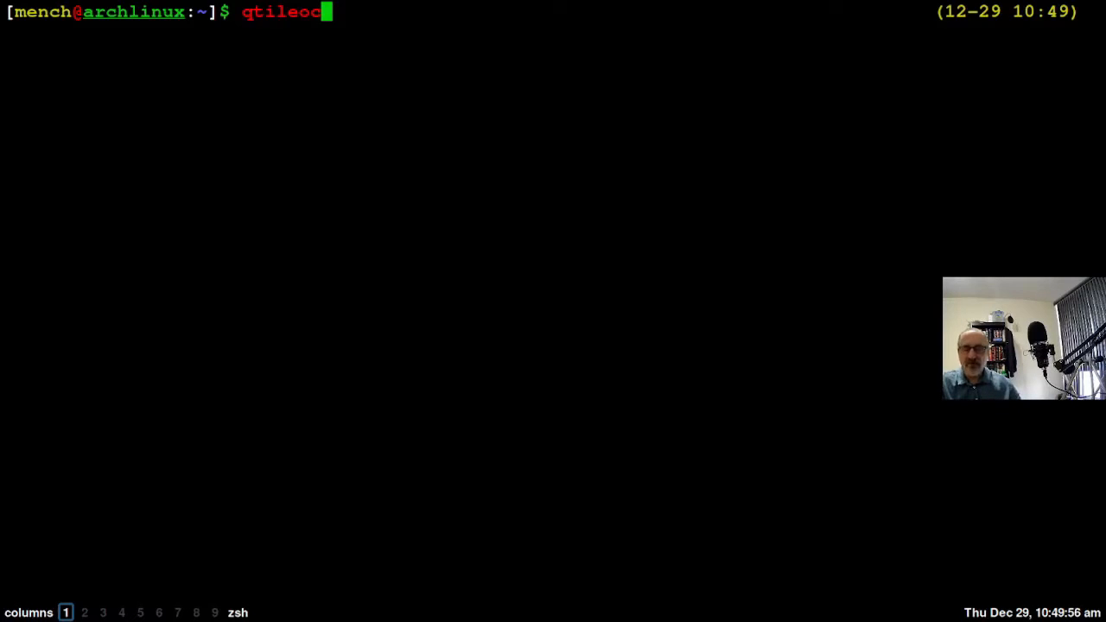
text(nfig)
key(Return)
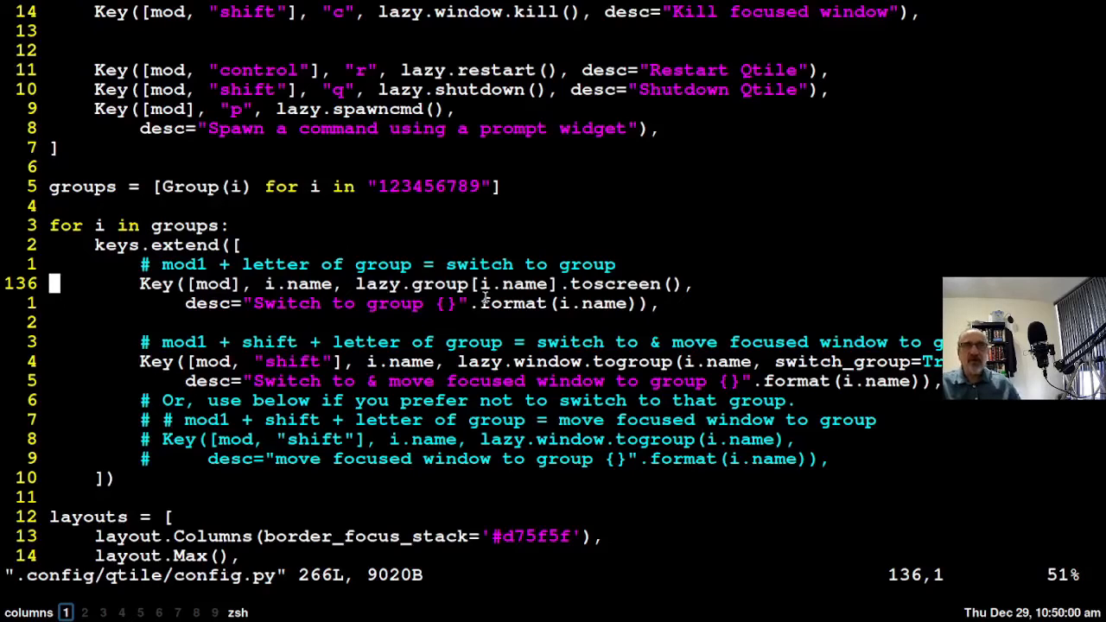
key(slash)
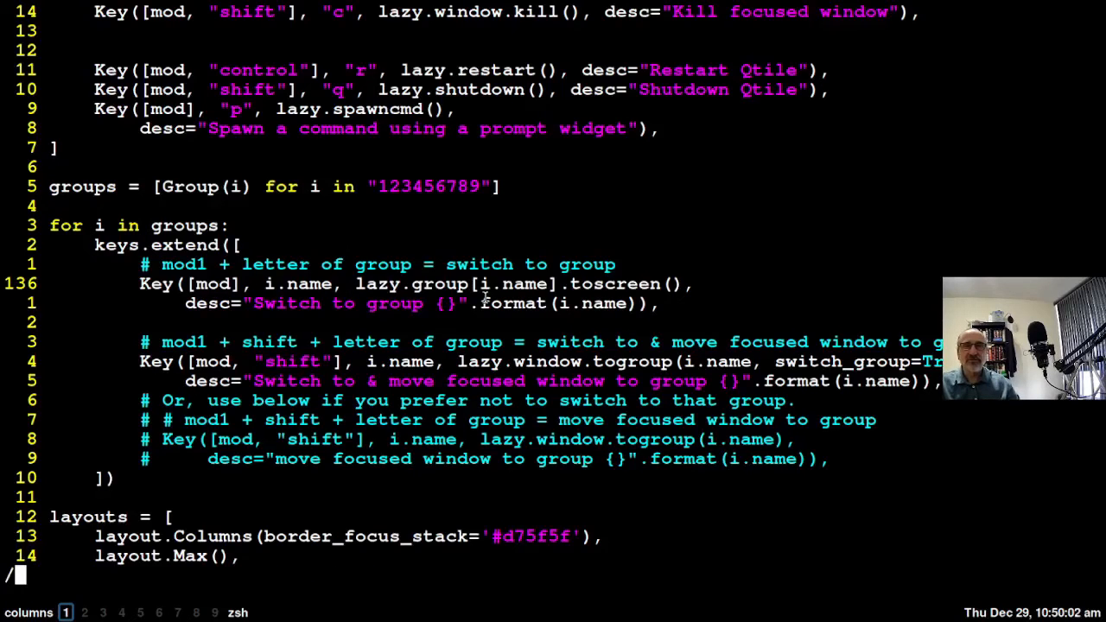
key(Escape)
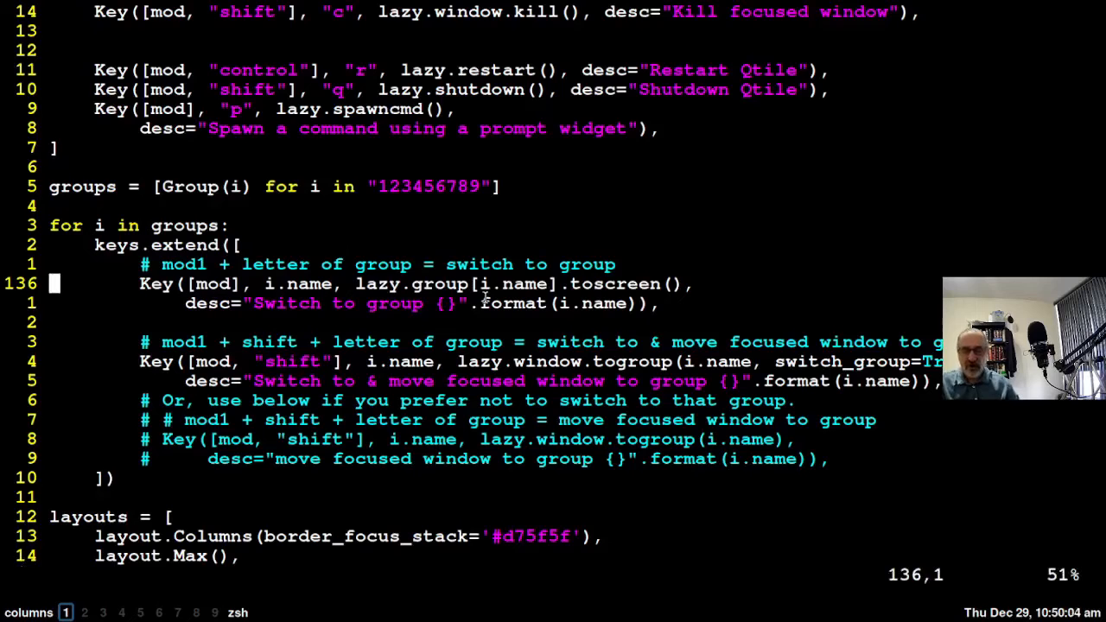
- Look through config.py from its first line down to the application launch keybindings
key(g)
key(g)
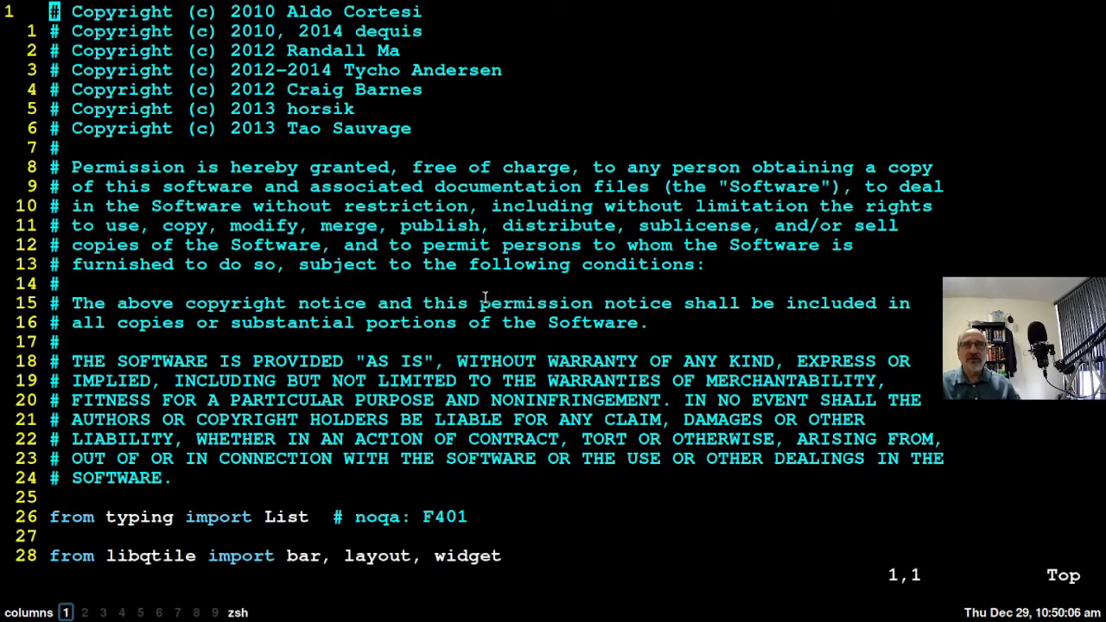
key(j)
key(j)
key(j)
key(j)
key(j)
key(j)
key(j)
key(j)
key(j)
key(j)
key(j)
key(j)
key(j)
key(j)
key(j)
key(j)
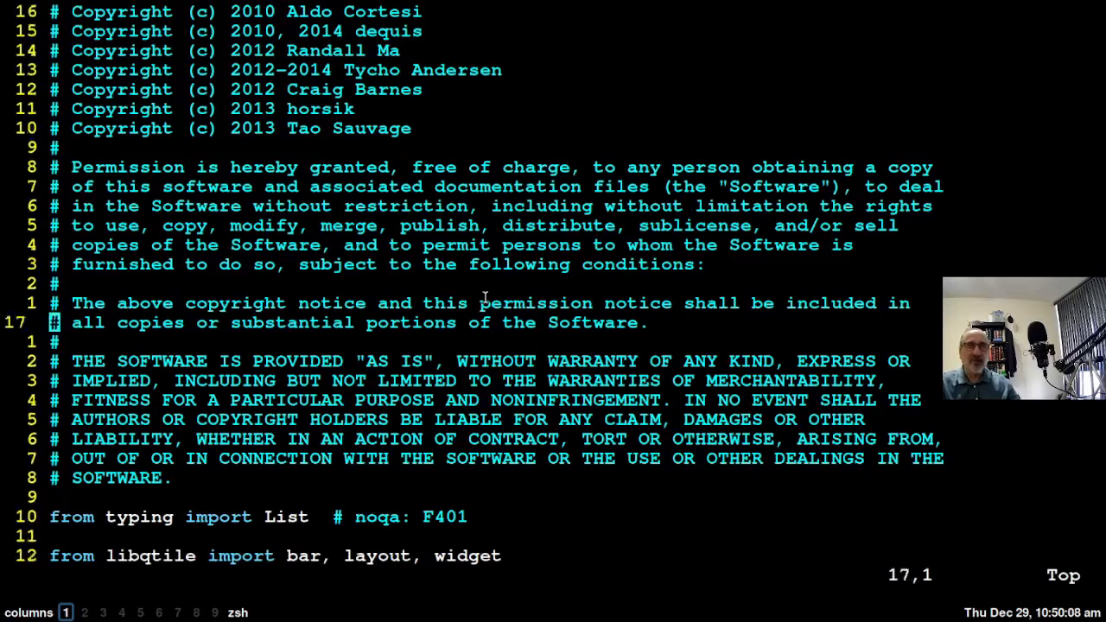
key(j)
key(j)
key(j)
key(j)
key(j)
key(j)
key(j)
key(j)
key(j)
key(j)
key(j)
key(j)
key(j)
key(j)
key(j)
key(j)
key(j)
key(j)
key(j)
key(j)
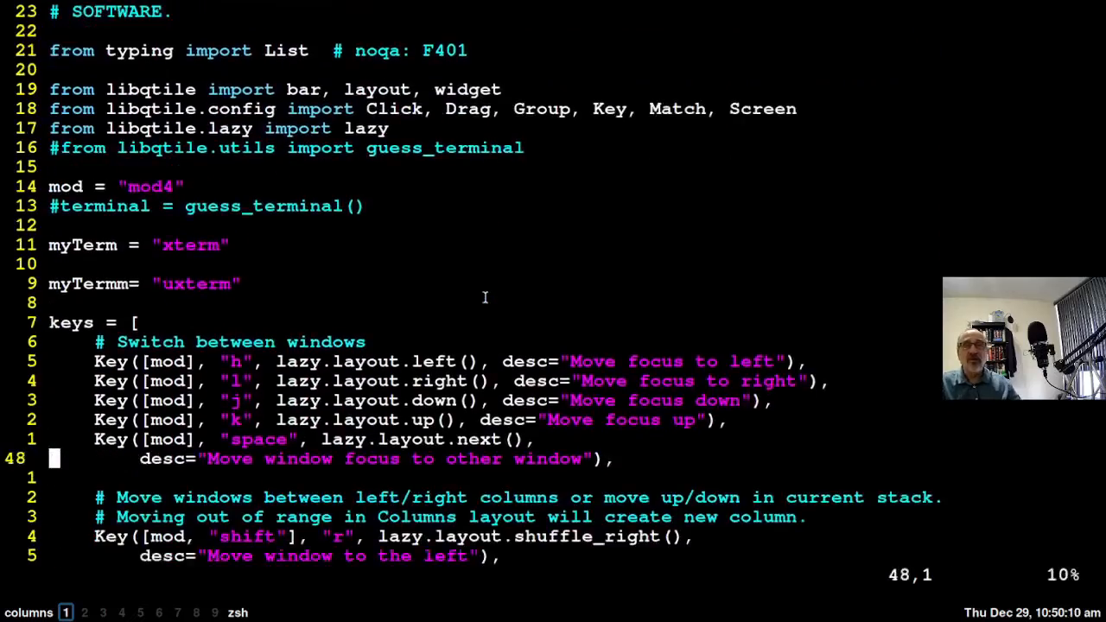
key(j)
key(j)
key(j)
key(j)
key(j)
key(j)
key(j)
key(j)
key(j)
key(j)
key(j)
key(j)
key(j)
key(j)
key(j)
key(j)
key(j)
key(j)
key(j)
key(j)
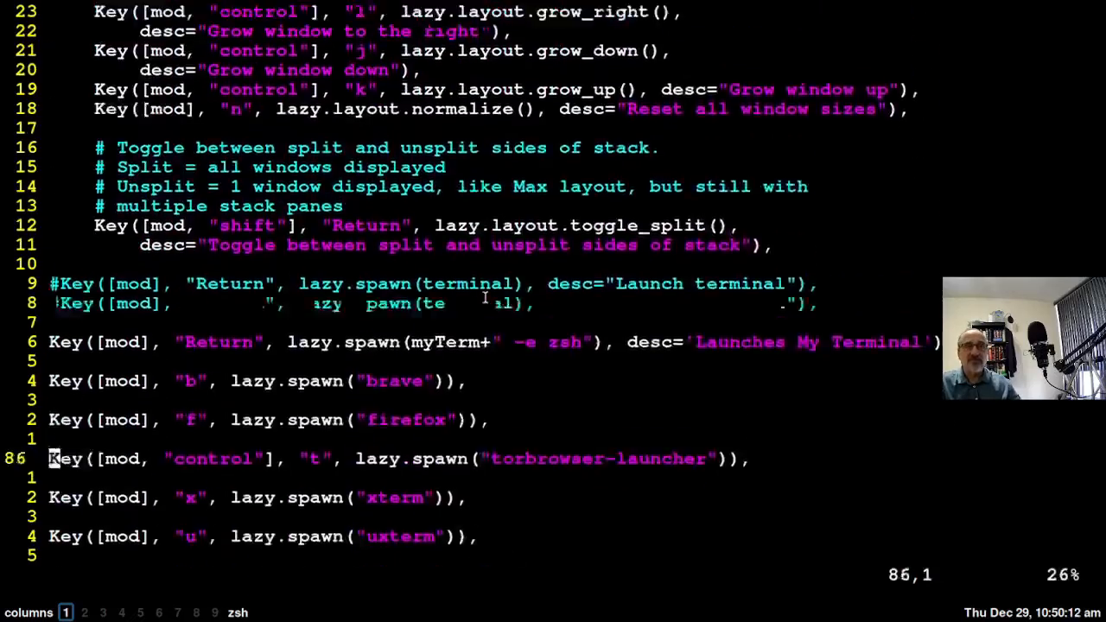
key(j)
key(j)
key(j)
key(j)
key(j)
key(j)
key(j)
key(j)
key(j)
key(j)
key(j)
key(j)
key(j)
- Go back up to the keybinding that launches myTerm with zsh and examine it
key(k)
key(k)
key(k)
key(k)
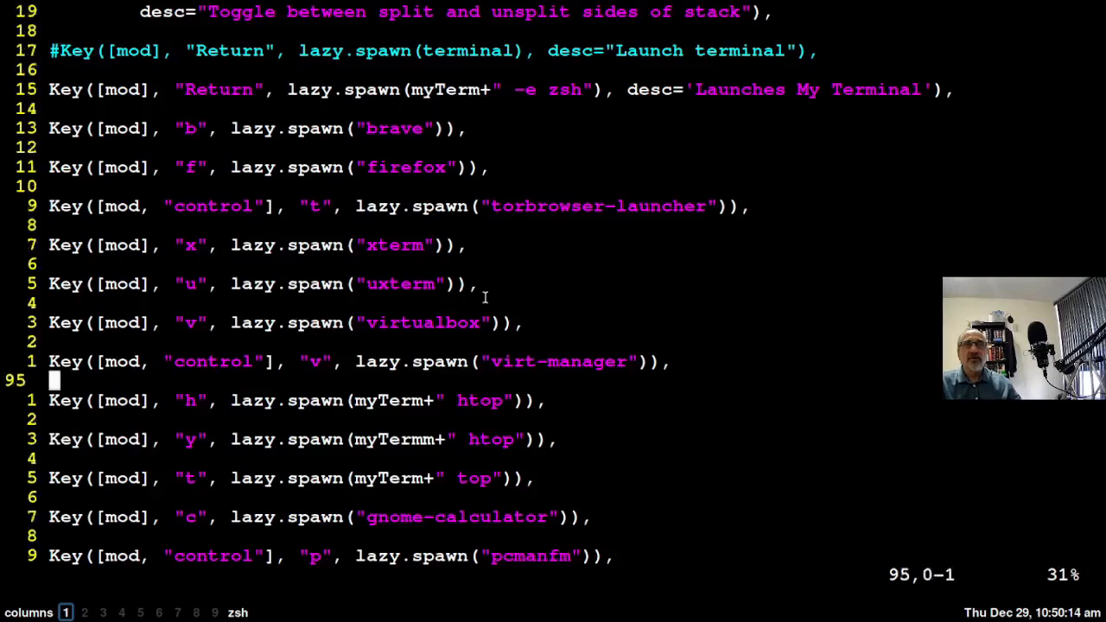
key(k)
key(k)
key(k)
key(k)
key(k)
key(k)
key(k)
key(k)
key(k)
key(k)
key(k)
key(k)
key(k)
key(k)
key(k)
key(k)
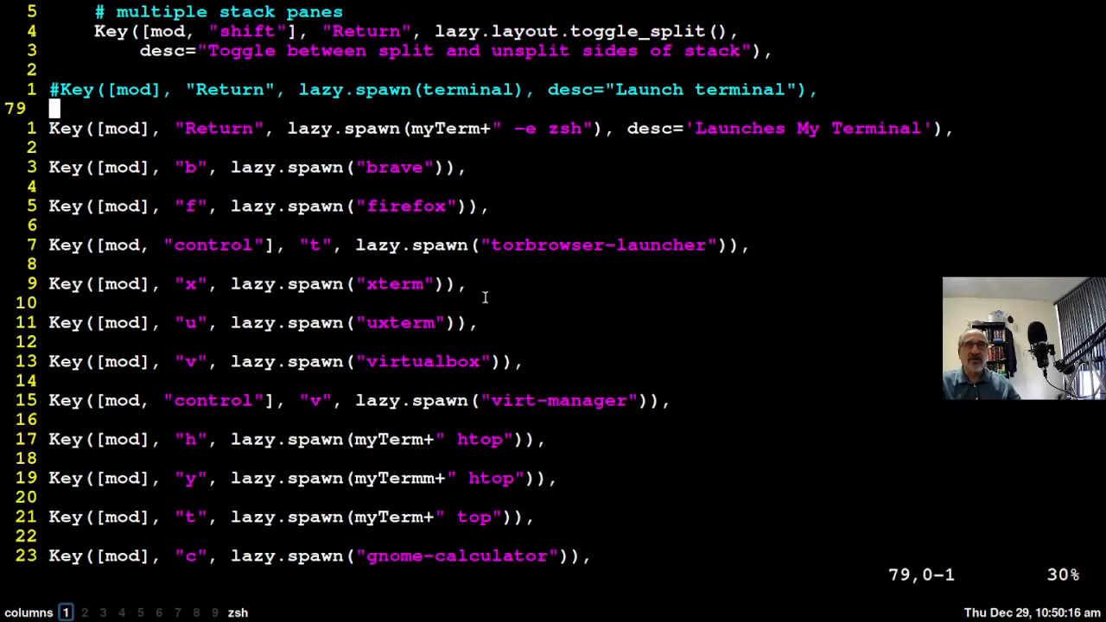
key(k)
key(j)
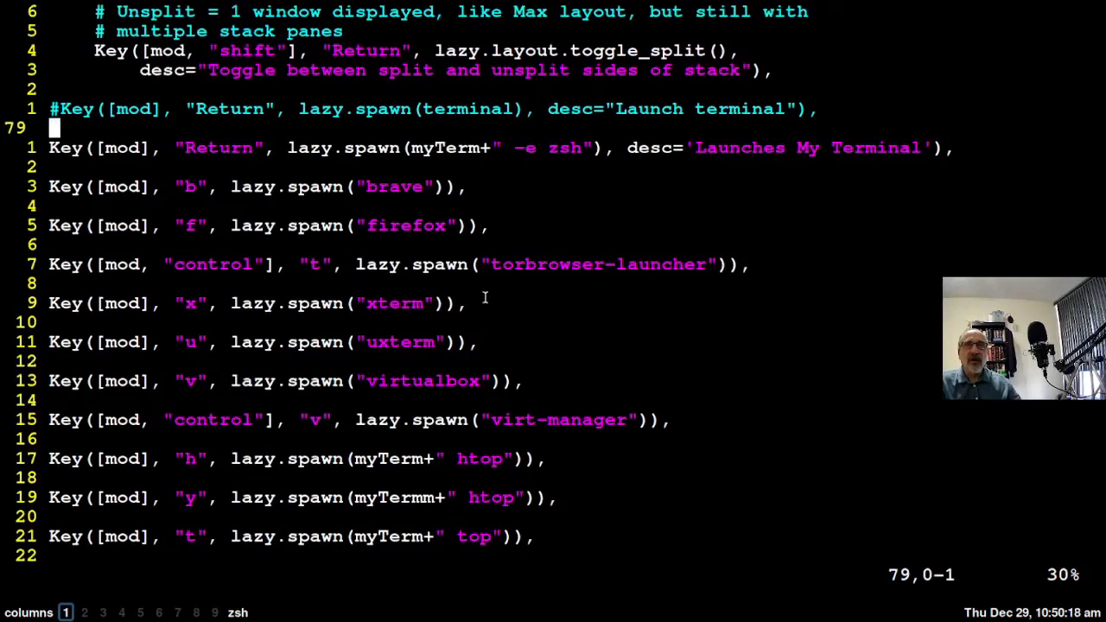
key(k)
key(j)
key(j)
key(k)
key(j)
key(j)
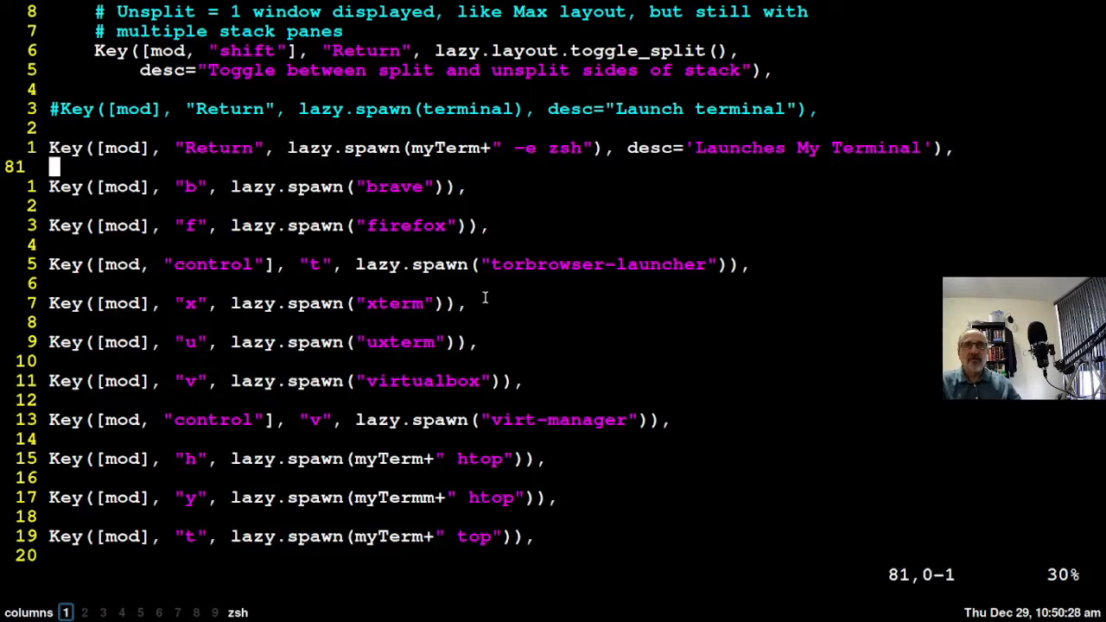
- Examine the launch keybindings one by one, from brave, firefox and torbrowser-launcher through xterm, uxterm, virtualbox and virt-manager
key(j)
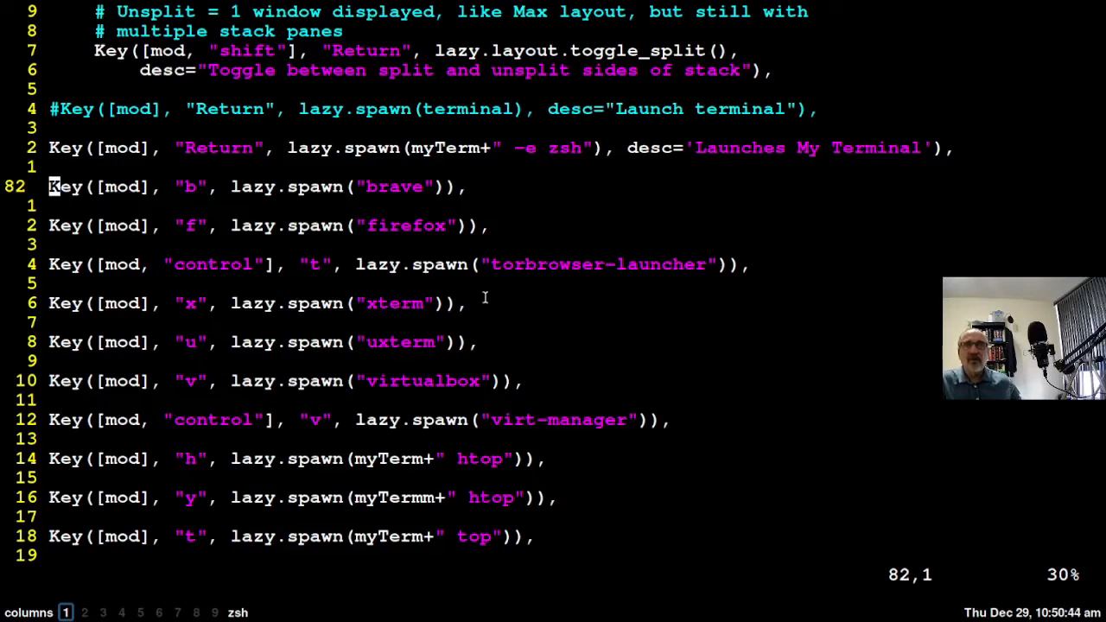
key(j)
key(j)
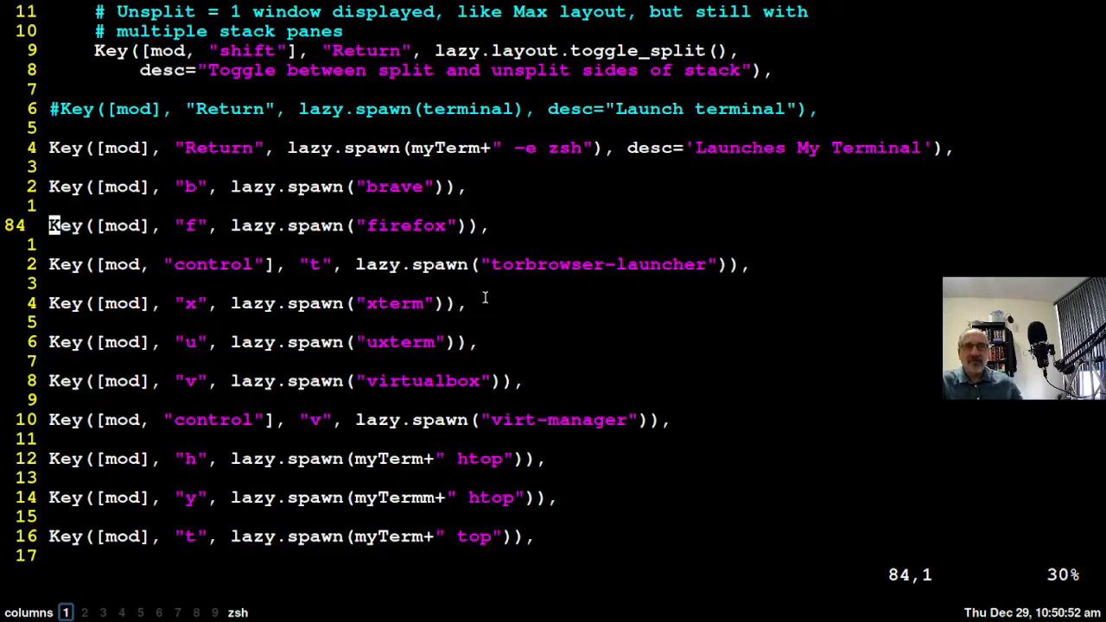
key(j)
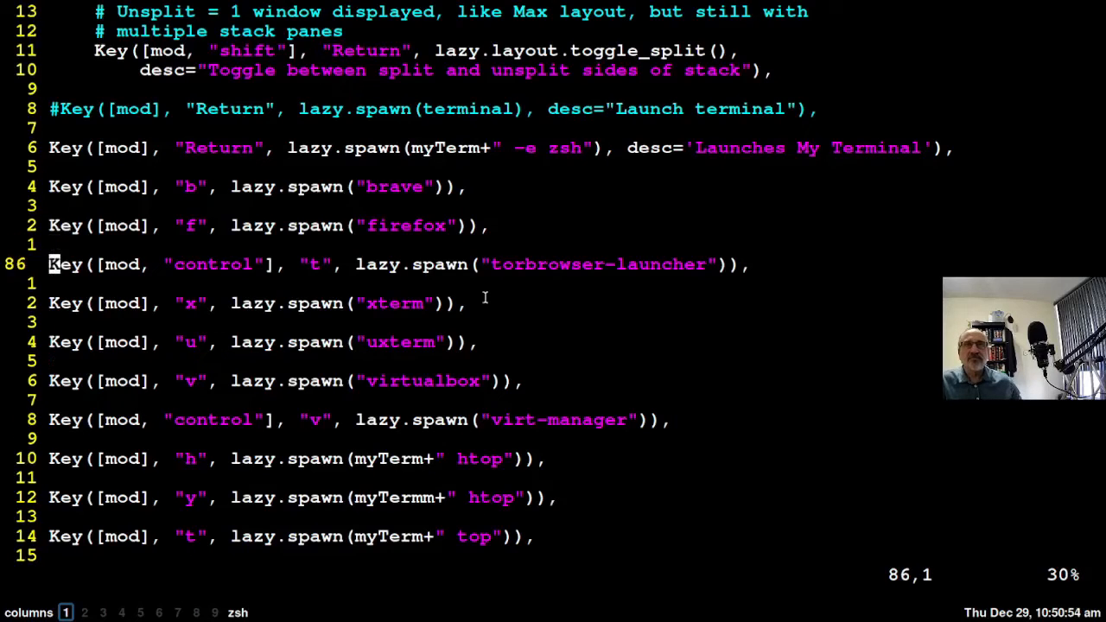
key(j)
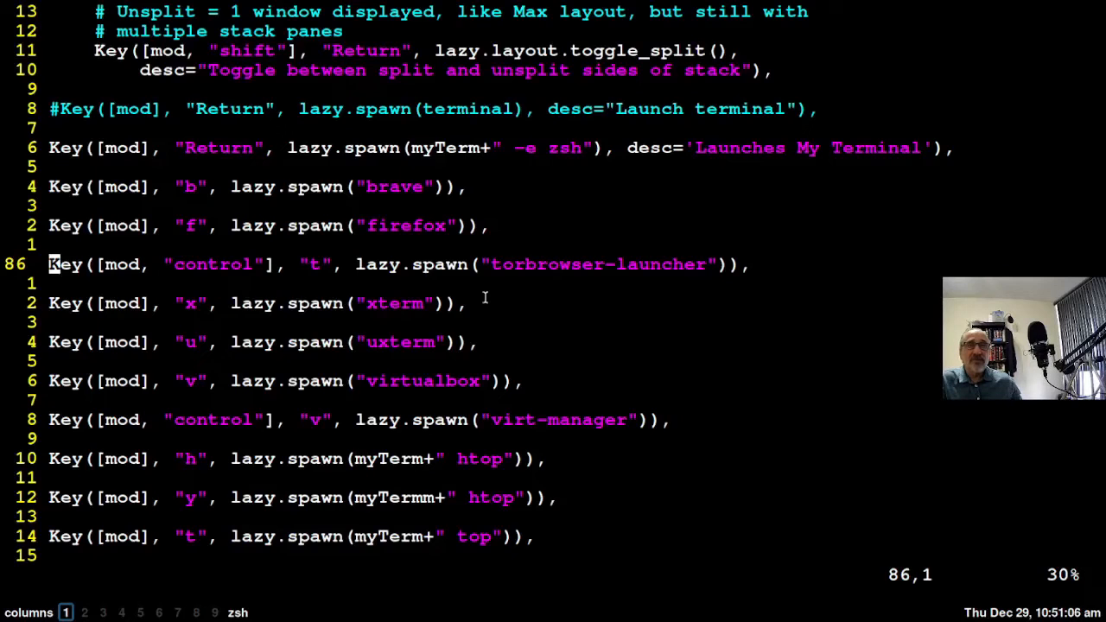
key(j)
key(j)
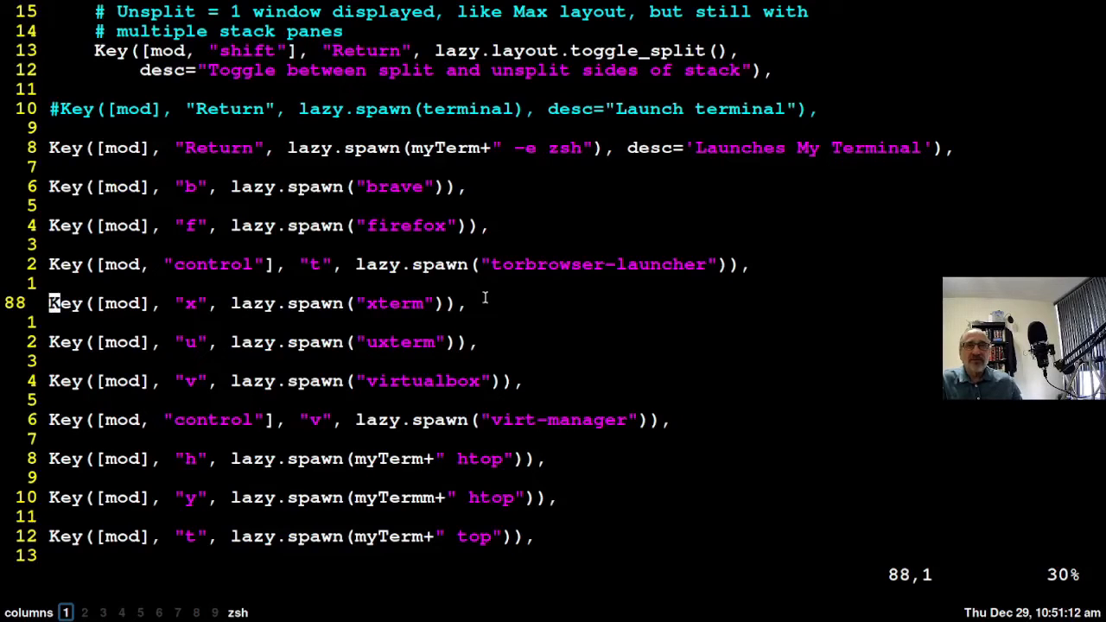
key(j)
key(j)
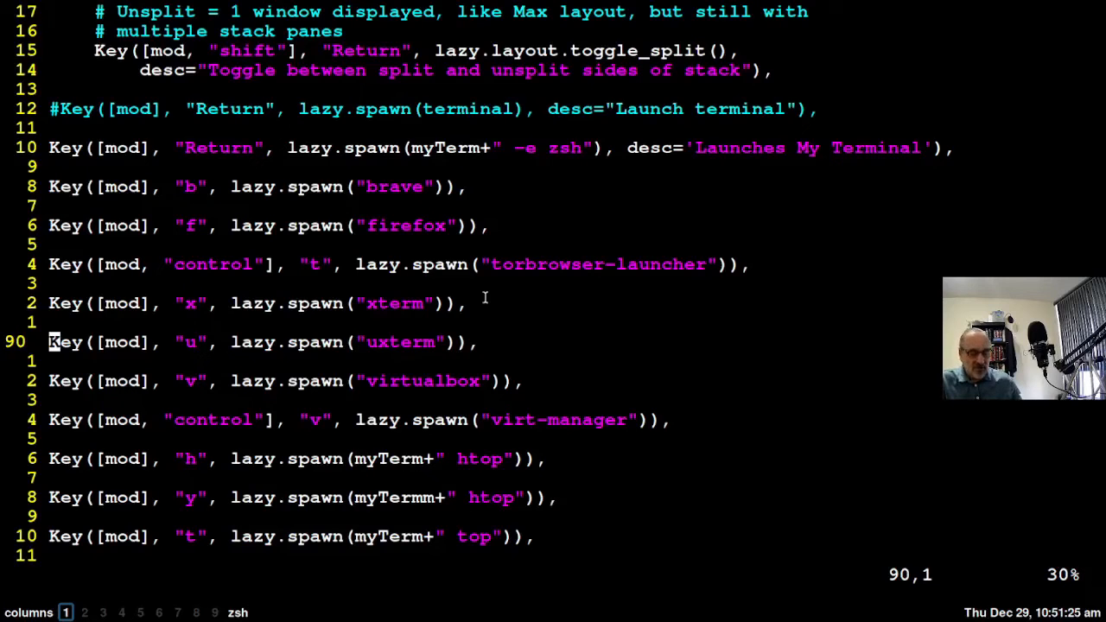
key(o)
key(Escape)
key(j)
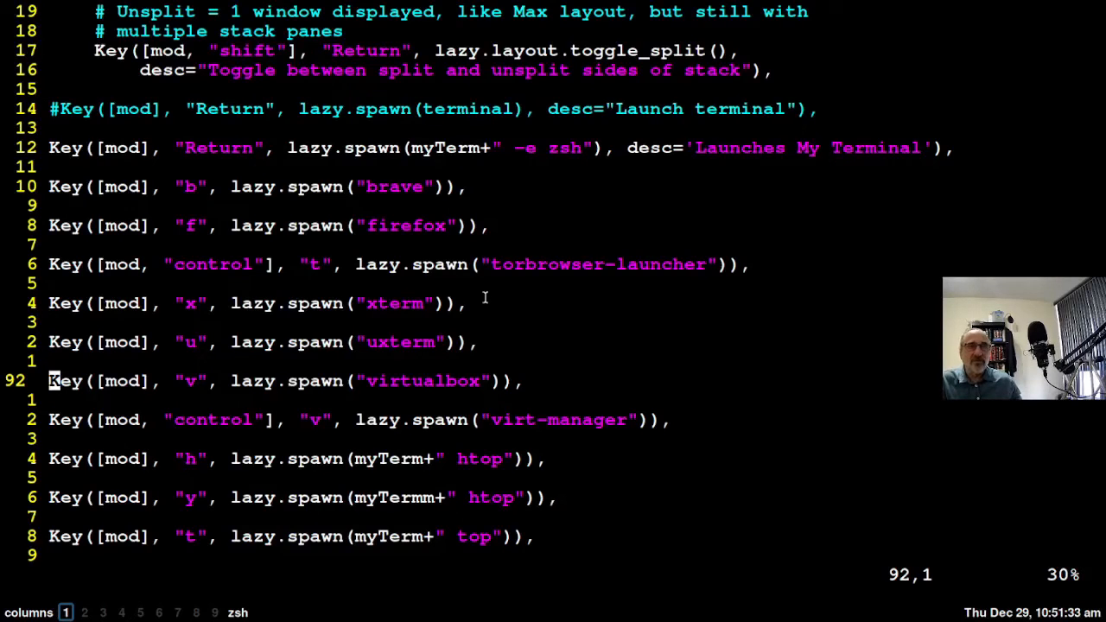
key(j)
key(j)
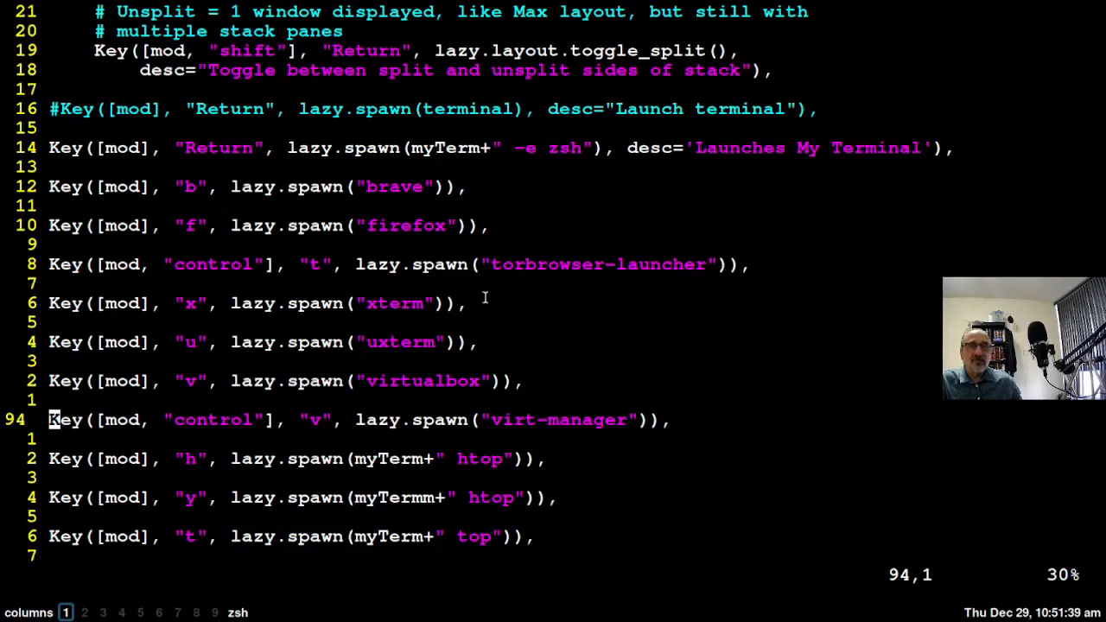
- Compare the two htop keybindings that use myTerm and myTermm, and examine the top keybinding below them
key(j)
key(j)
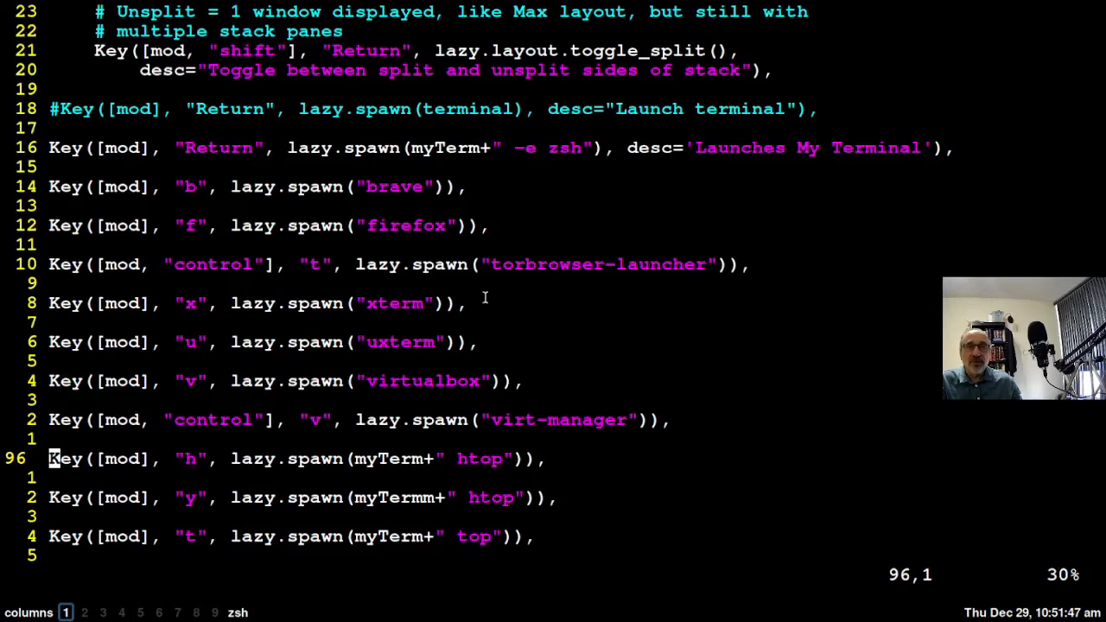
key(j)
key(j)
key(j)
key(j)
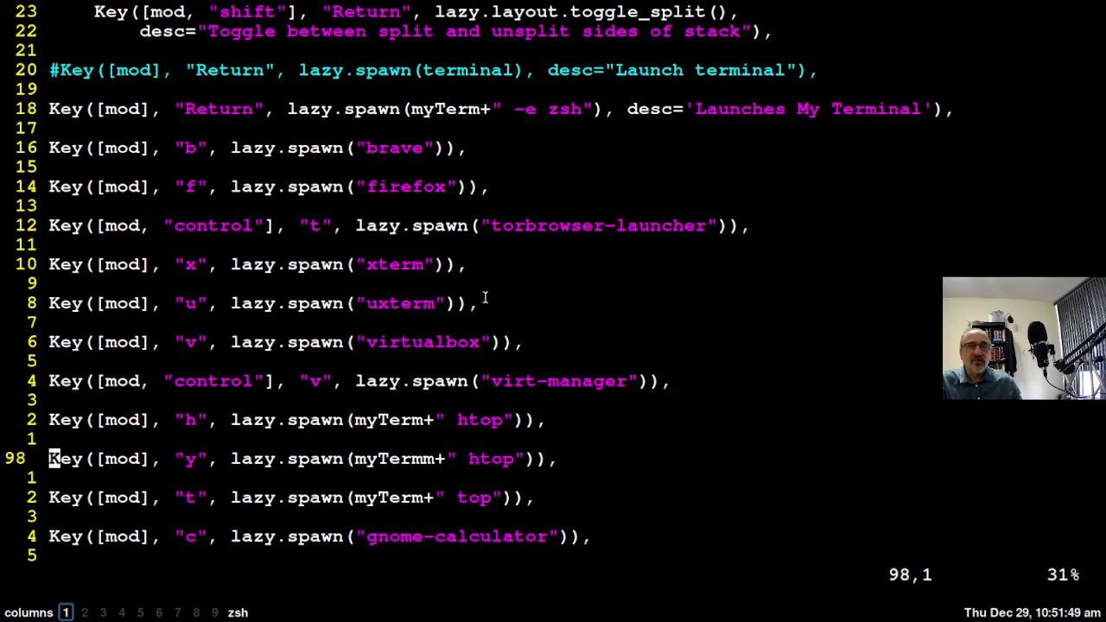
key(k)
key(k)
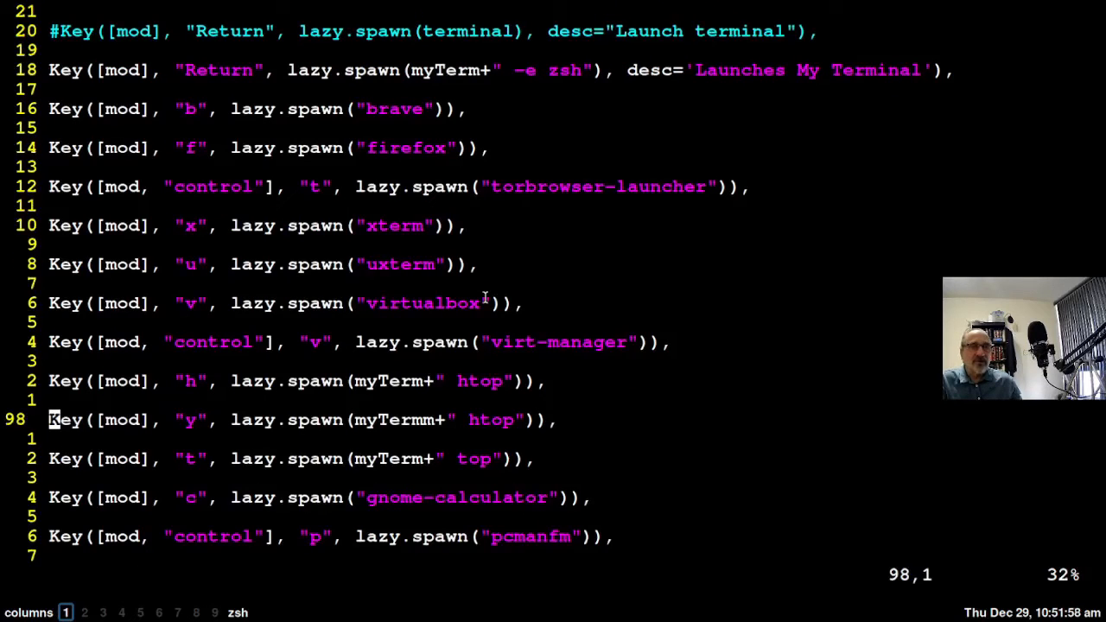
key(shift+o)
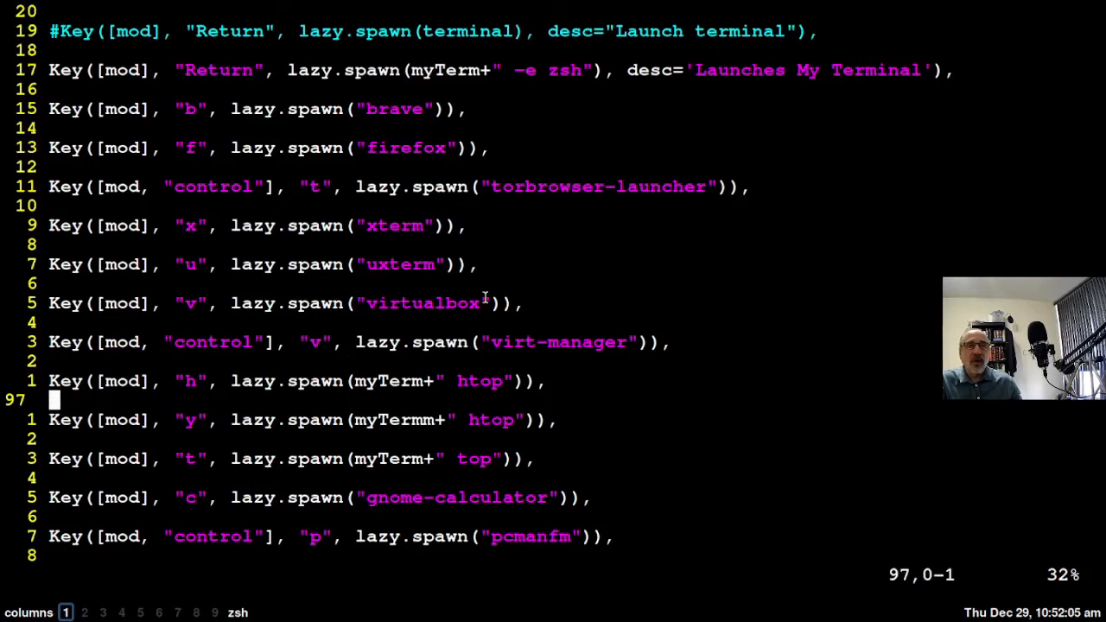
key(Down)
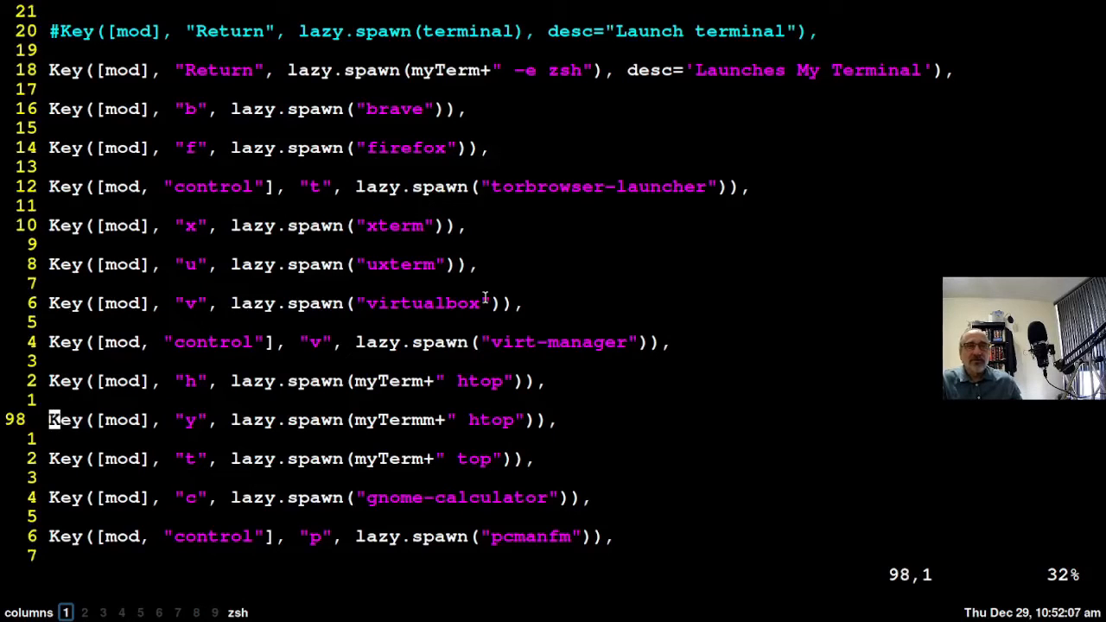
key(Up)
key(Up)
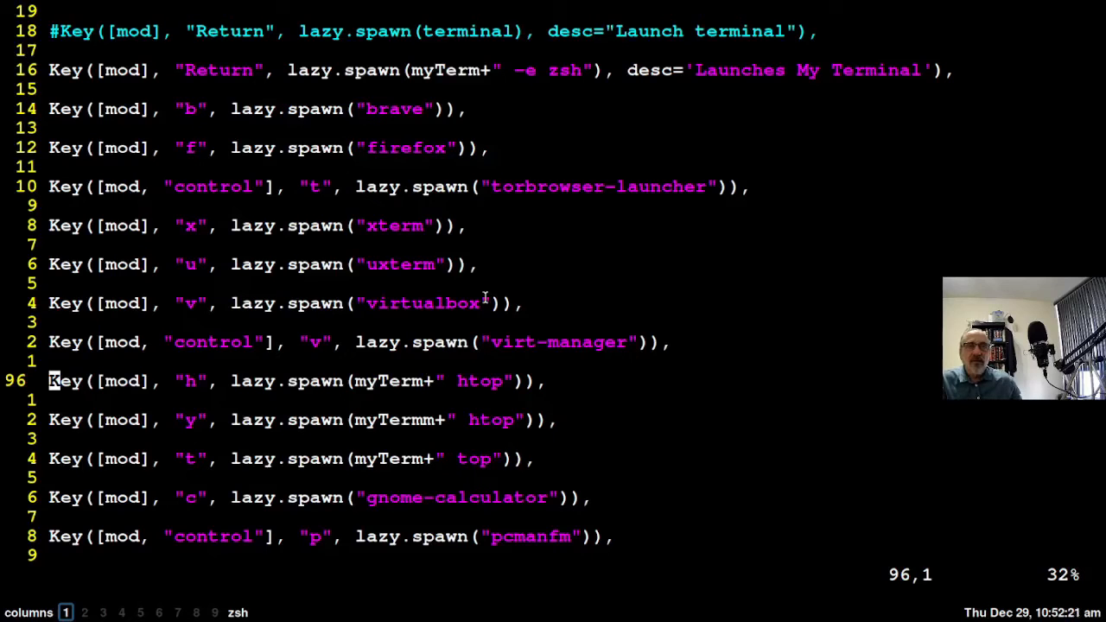
key(j)
key(j)
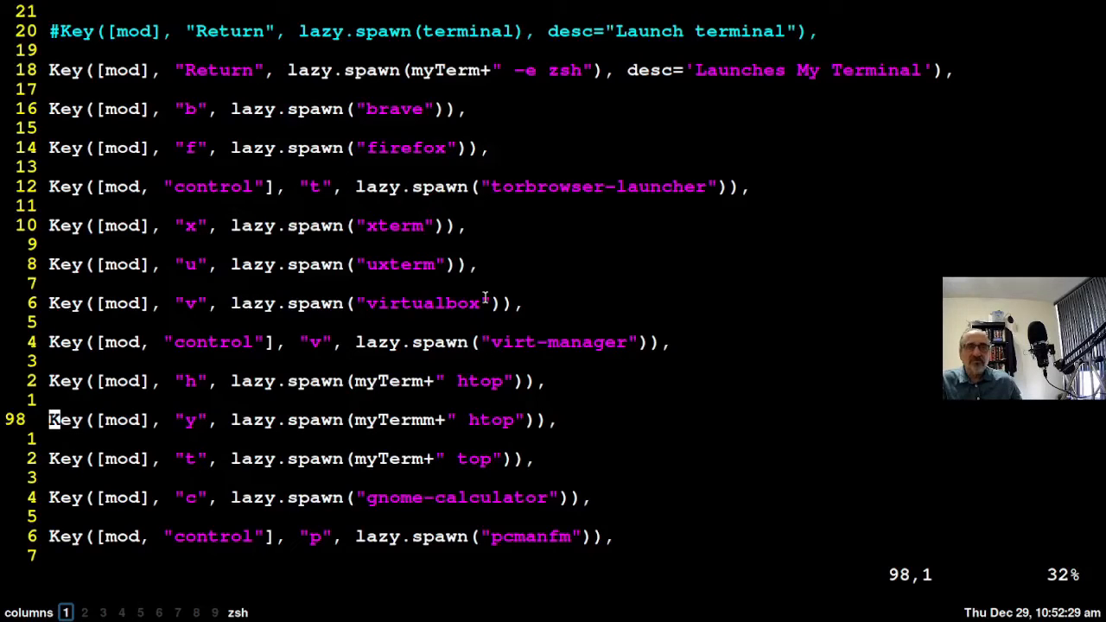
key(j)
key(j)
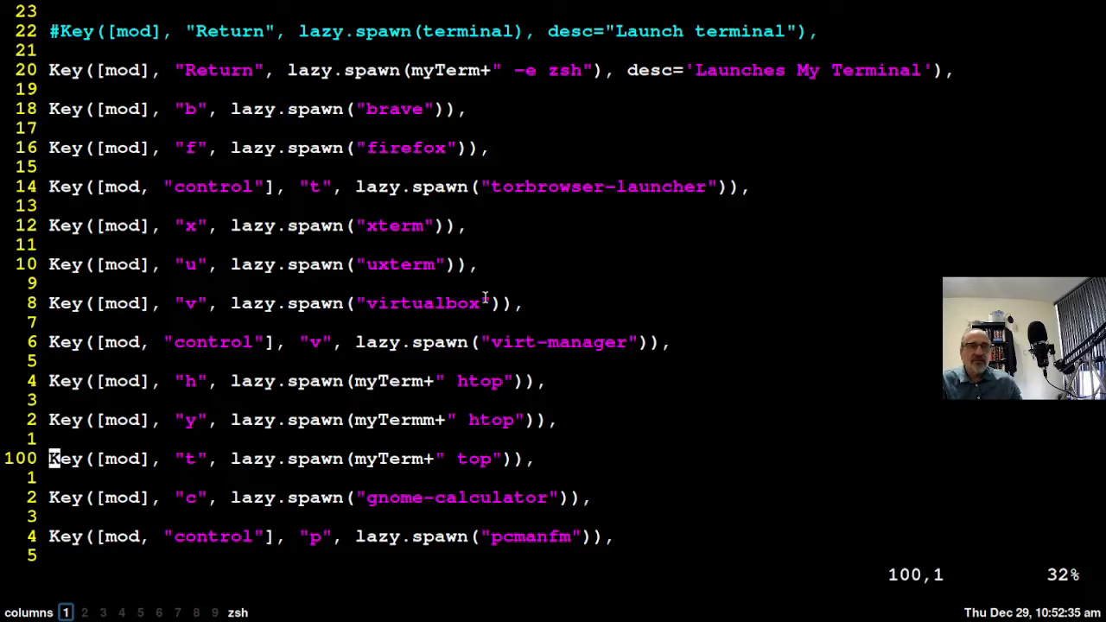
- Examine the keybindings that launch gnome-calculator, pcmanfm and blueman-applet
key(j)
key(j)
key(j)
key(j)
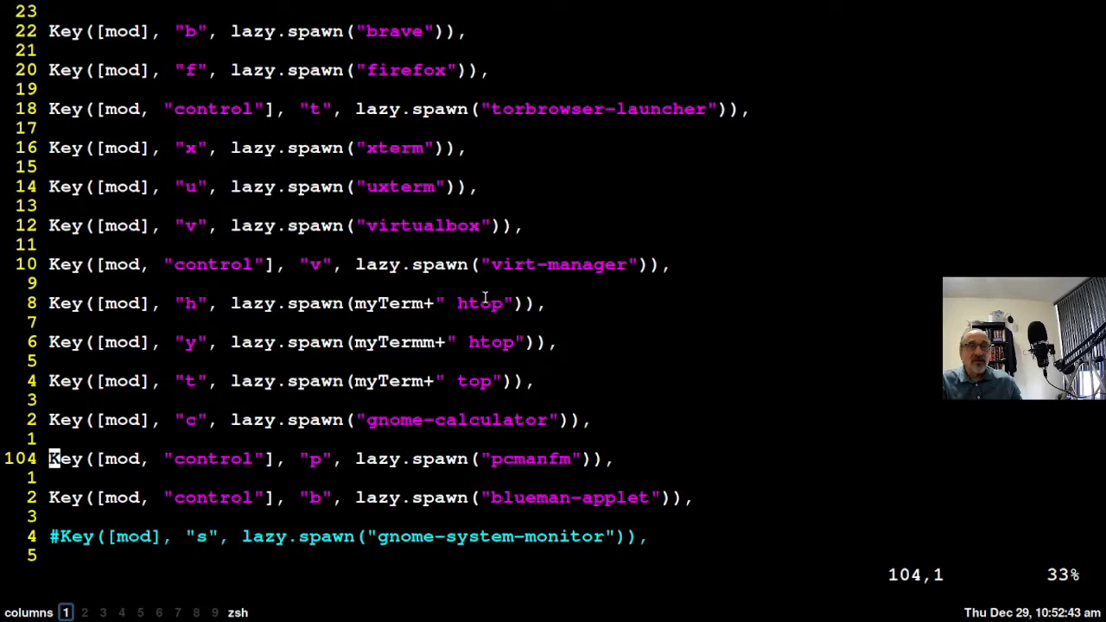
key(j)
key(j)
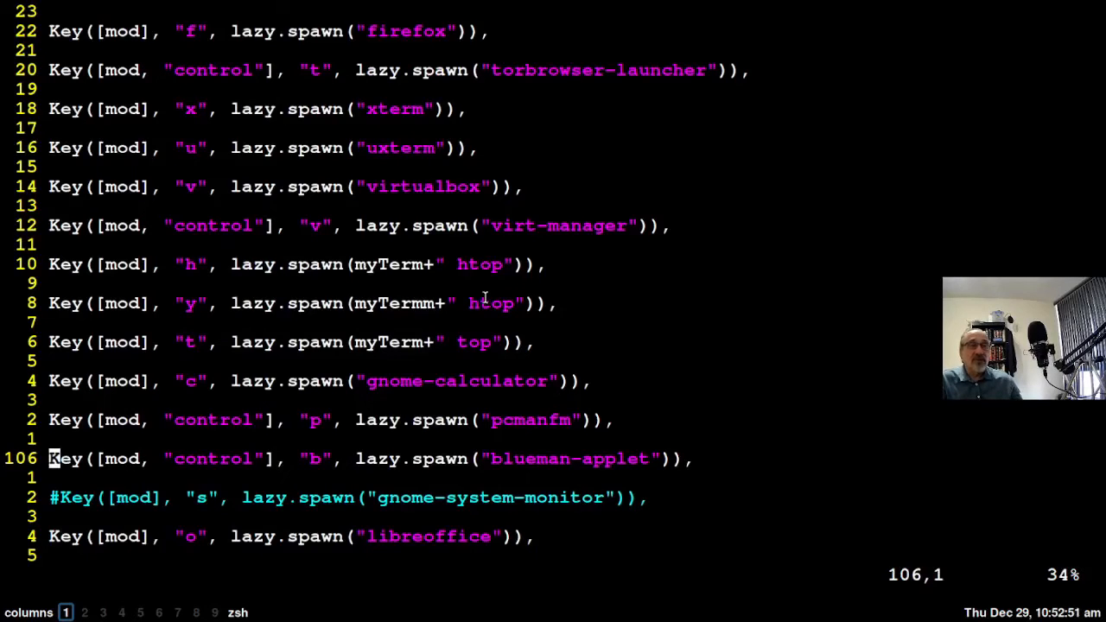
key(l)
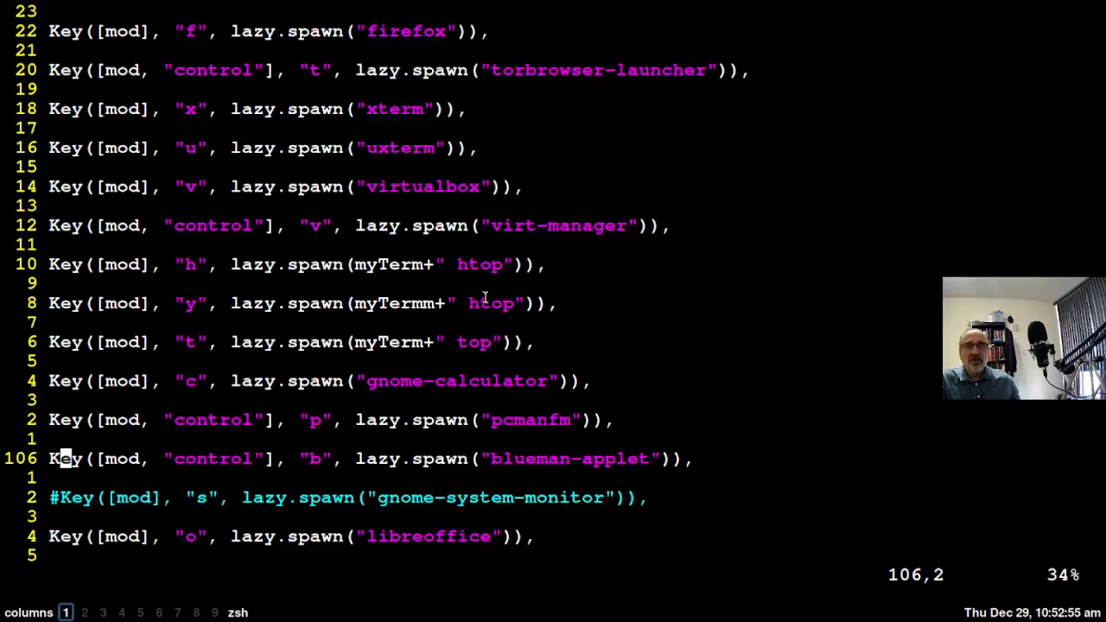
key(o)
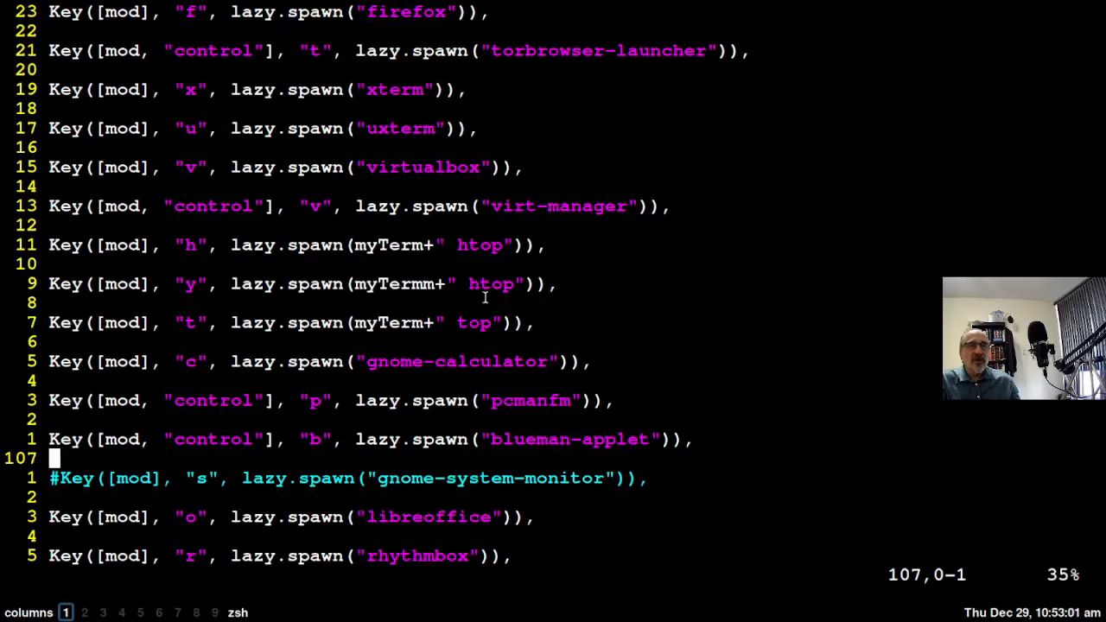
- Examine the commented-out gnome-system-monitor keybinding and the libreoffice keybinding below it
key(j)
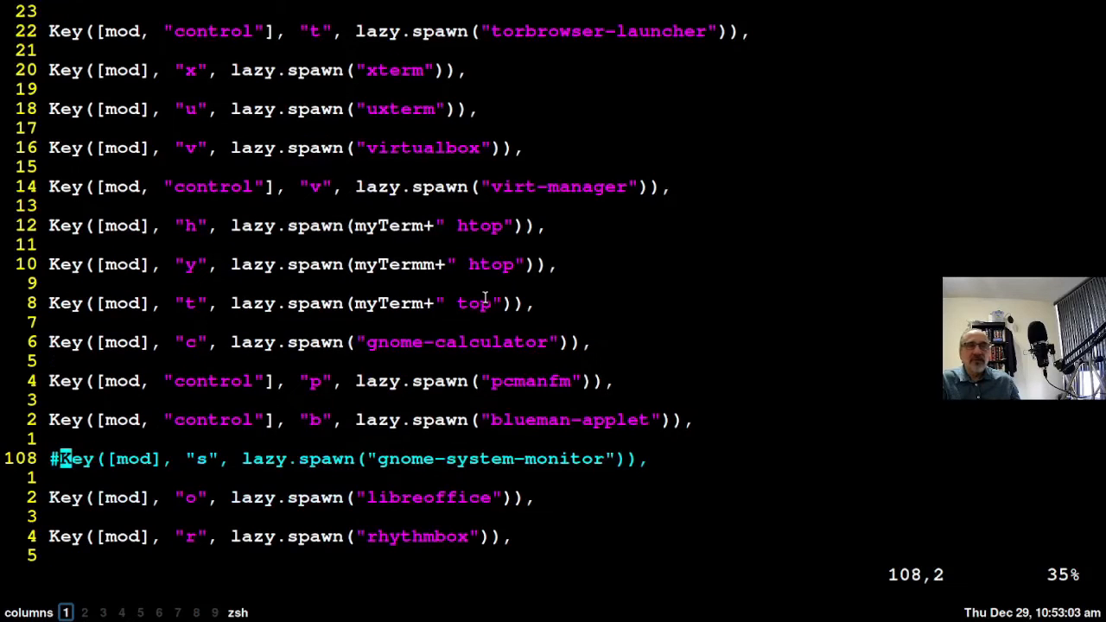
key(j)
key(j)
key(j)
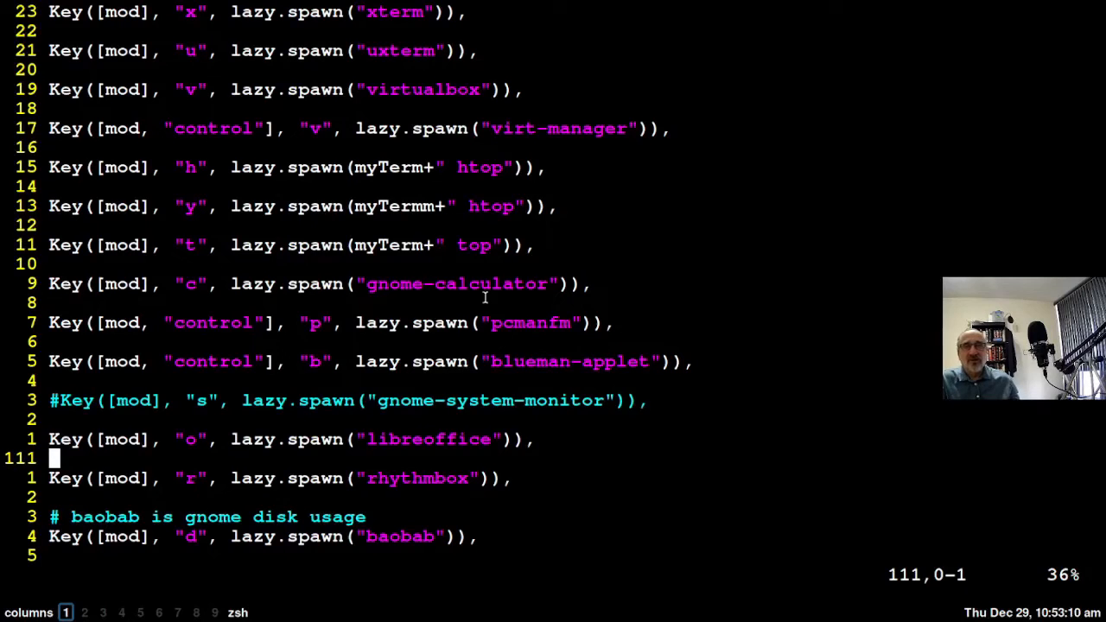
key(k)
key(l)
key(l)
key(l)
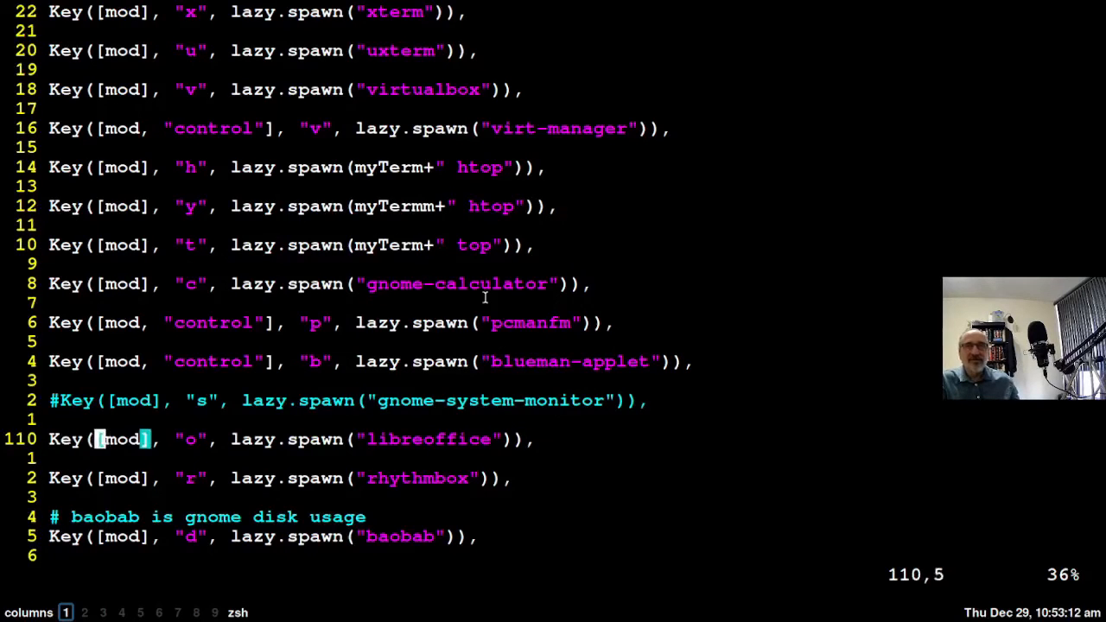
key(l)
key(j)
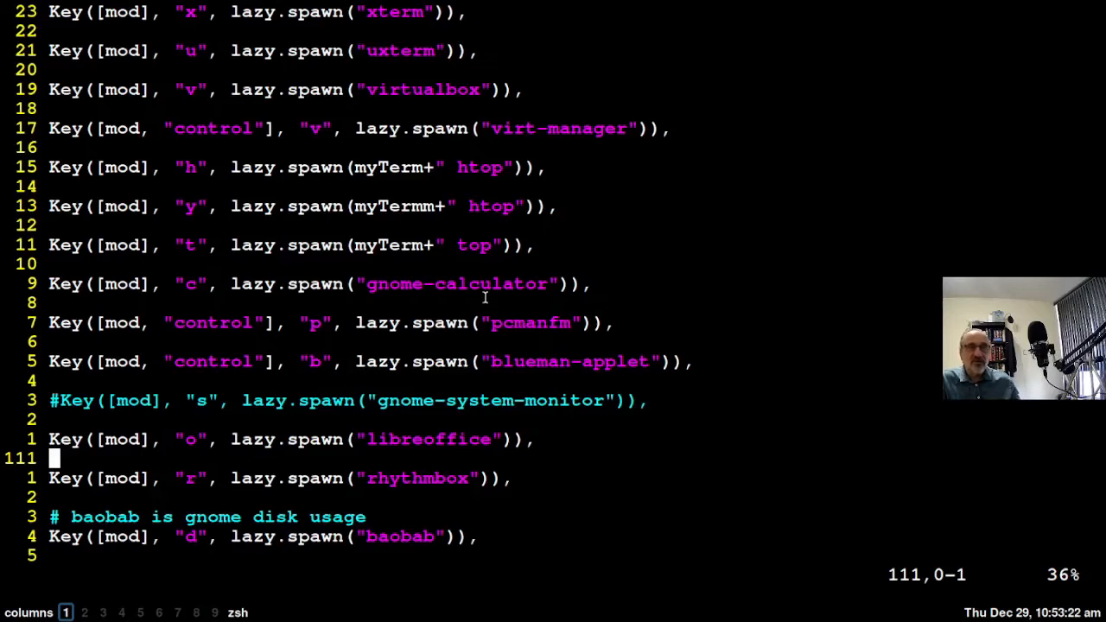
- Examine the keybindings that launch rhythmbox and baobab, the GNOME disk usage tool
key(j)
key(j)
key(j)
key(j)
key(j)
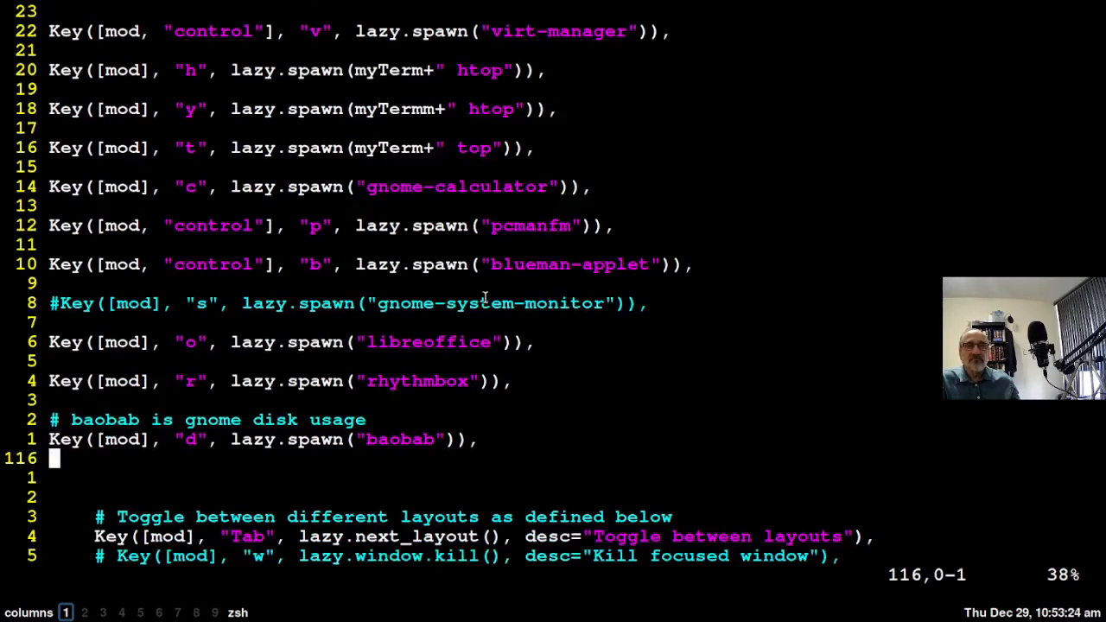
key(j)
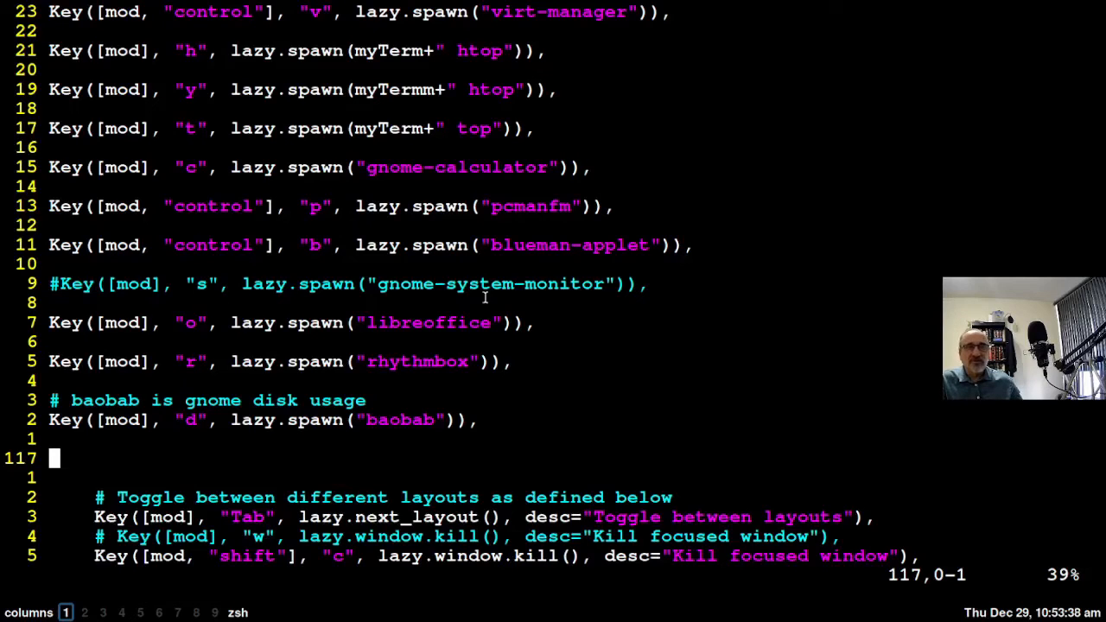
- Look over the keybindings for toggling between layouts and killing the focused window
key(j)
key(j)
key(j)
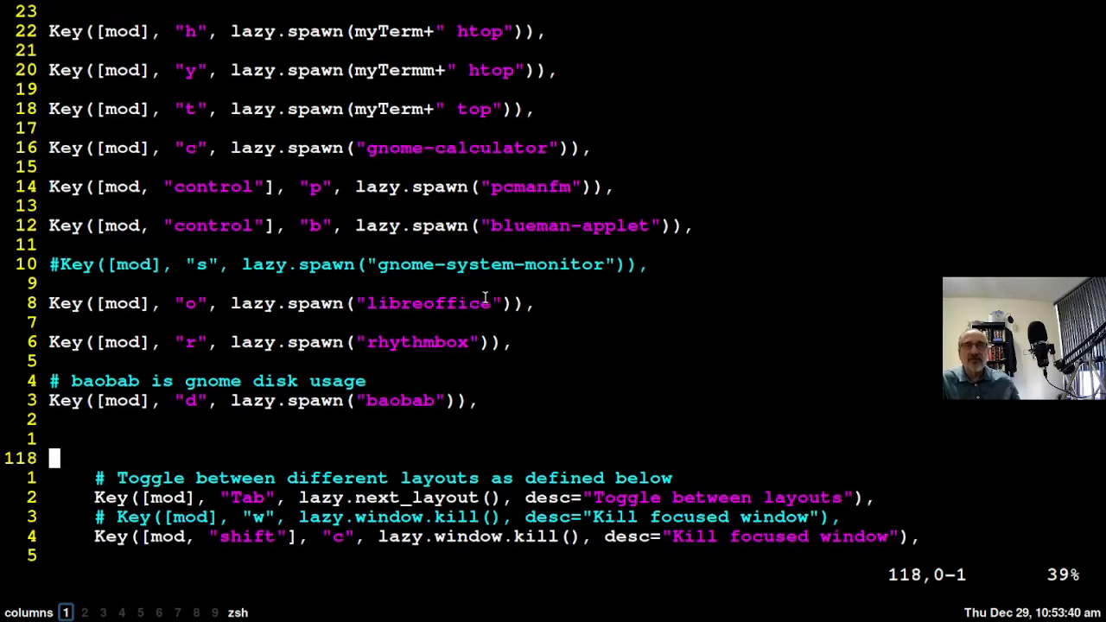
key(j)
key(j)
key(j)
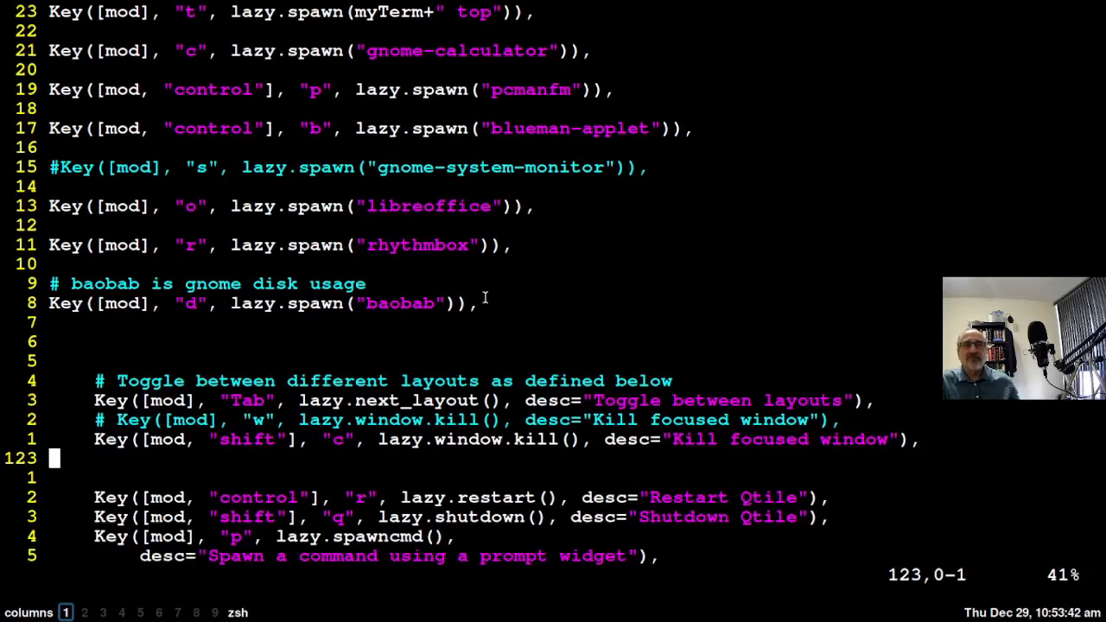
- Go back up through the application launch keybindings to the commented-out terminal keybinding
key(k)
key(k)
key(k)
key(k)
key(k)
key(k)
key(k)
key(k)
key(k)
key(k)
key(k)
key(k)
key(k)
key(k)
key(k)
key(k)
key(k)
key(k)
key(k)
key(k)
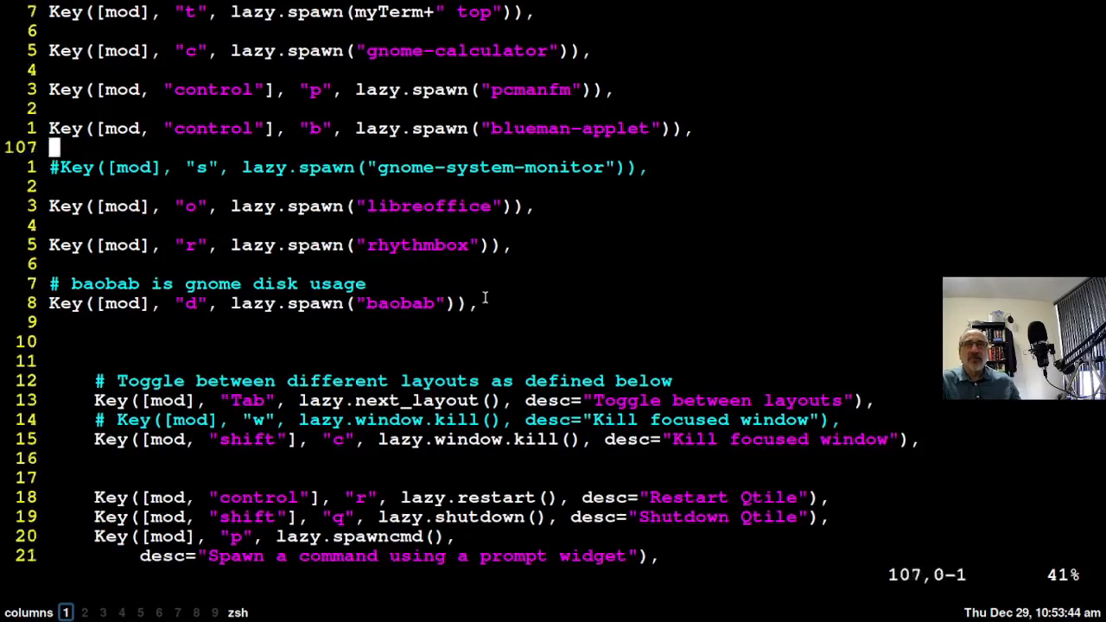
key(k)
key(k)
key(k)
key(k)
key(k)
key(k)
key(k)
key(k)
key(k)
key(k)
key(k)
key(k)
key(k)
key(k)
key(k)
key(k)
key(k)
key(k)
key(k)
key(k)
key(k)
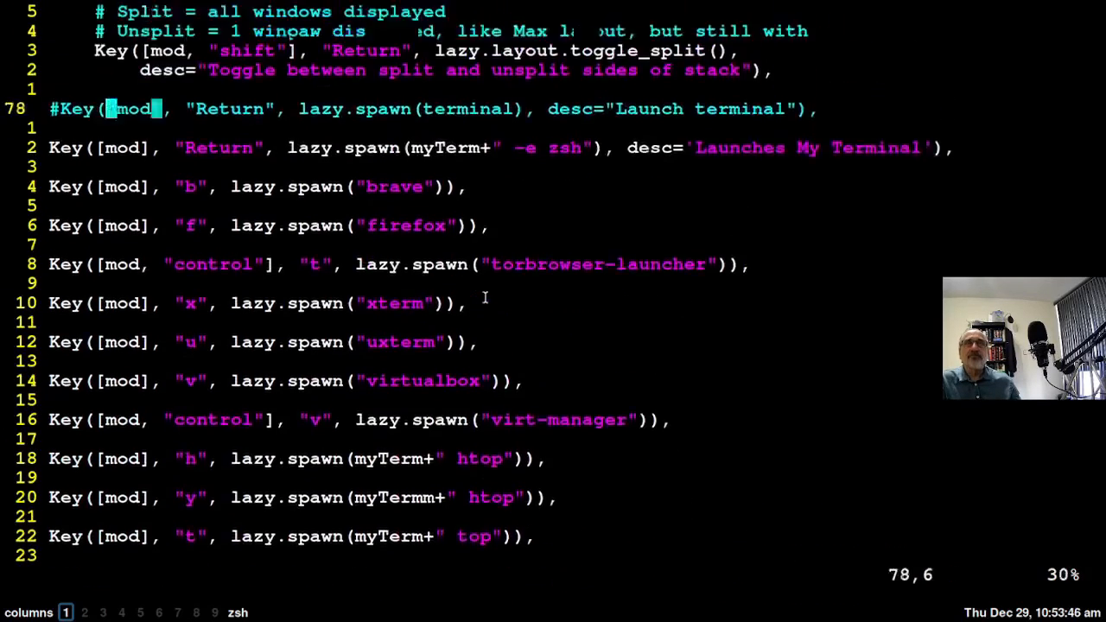
- Review the launch keybindings once more, from the terminal one down through brave and firefox
key(j)
key(j)
key(j)
key(j)
key(j)
key(j)
key(j)
key(j)
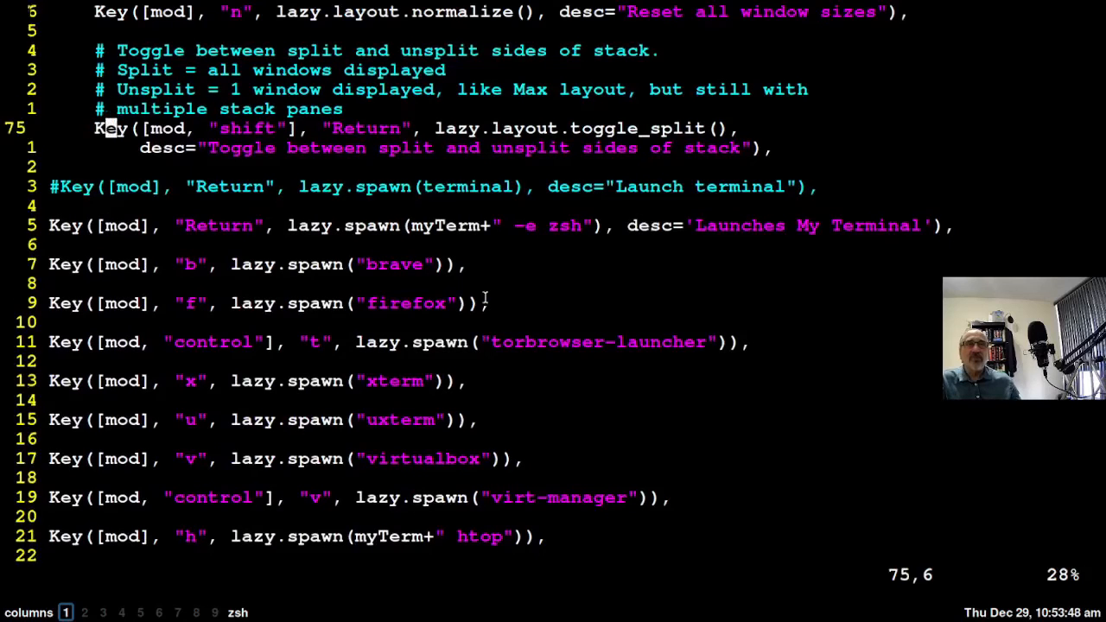
key(j)
key(j)
key(j)
key(j)
key(j)
key(j)
key(j)
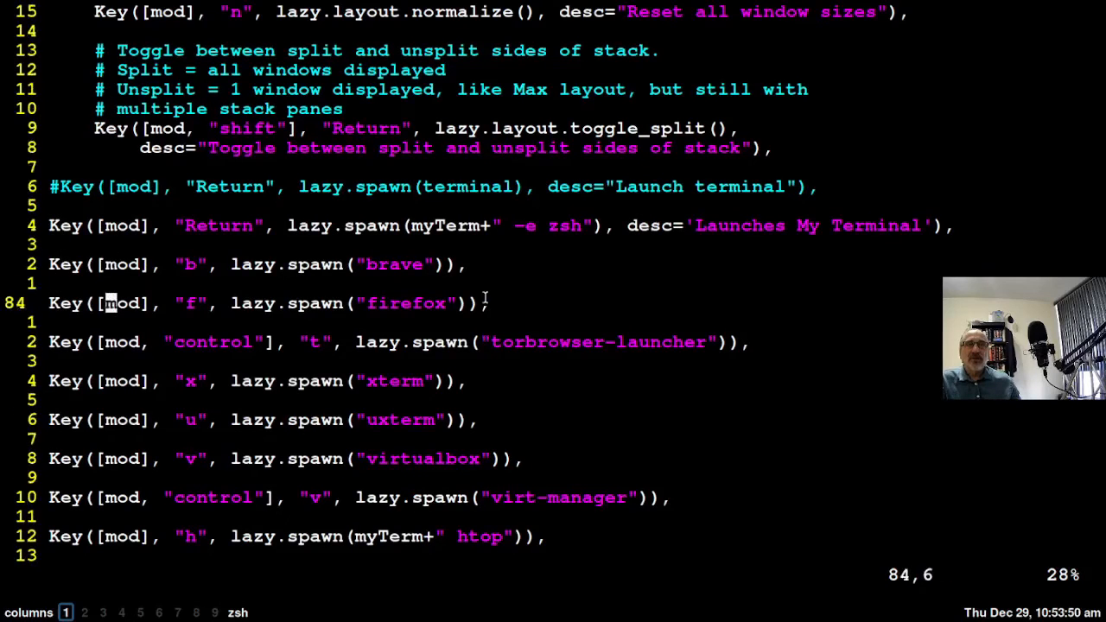
key(j)
key(j)
key(j)
key(j)
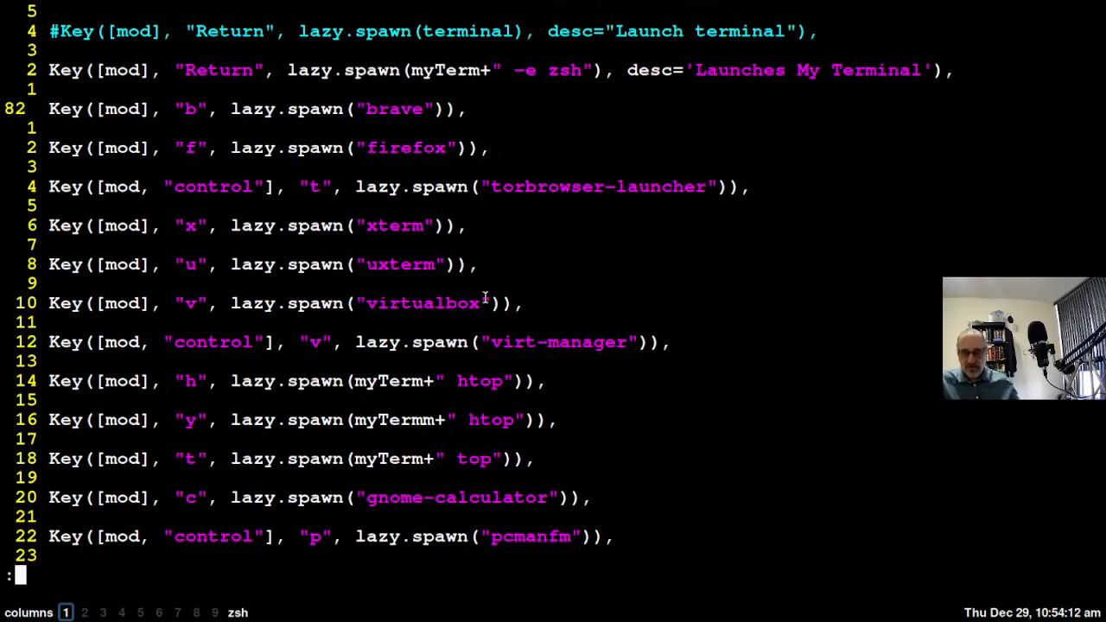
- Quit config.py without saving and close the terminal window
text(q)
key(Return)
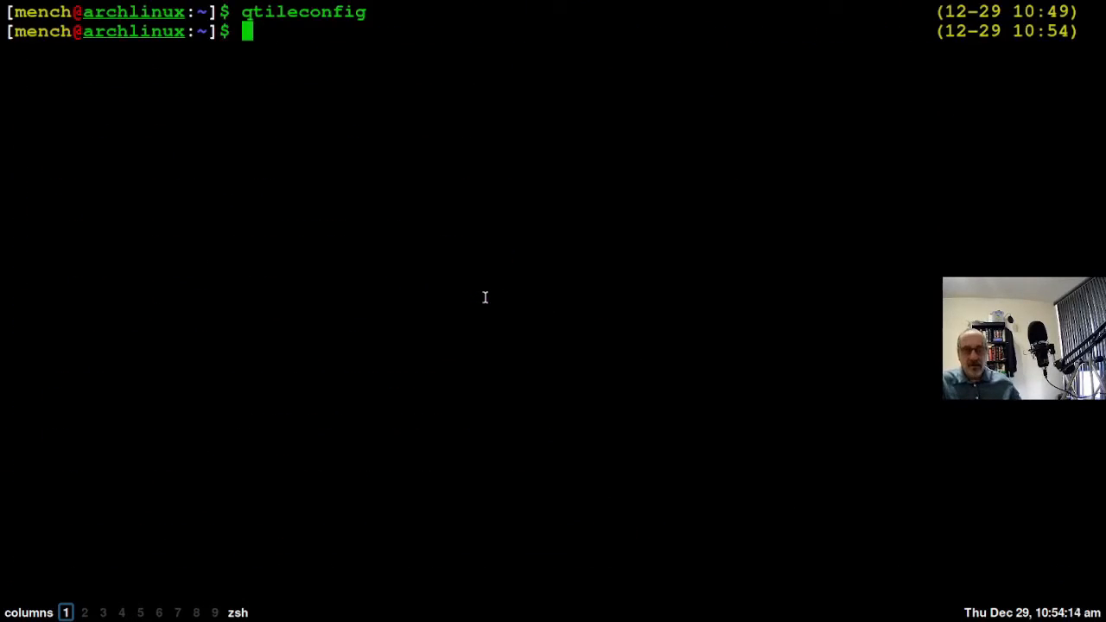
text(;)
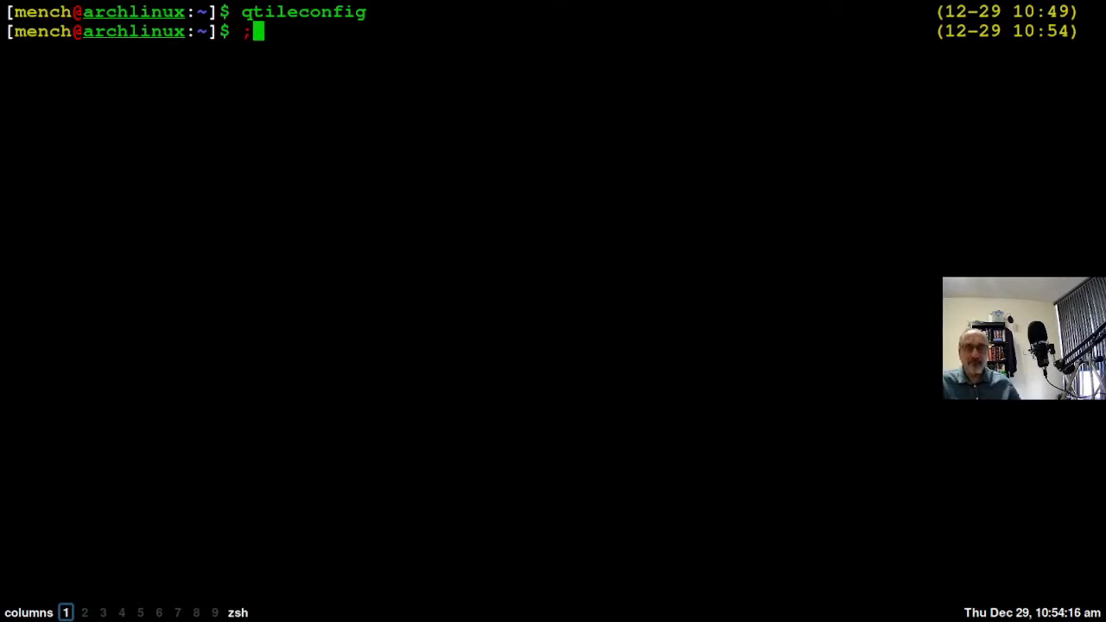
key(BackSpace)
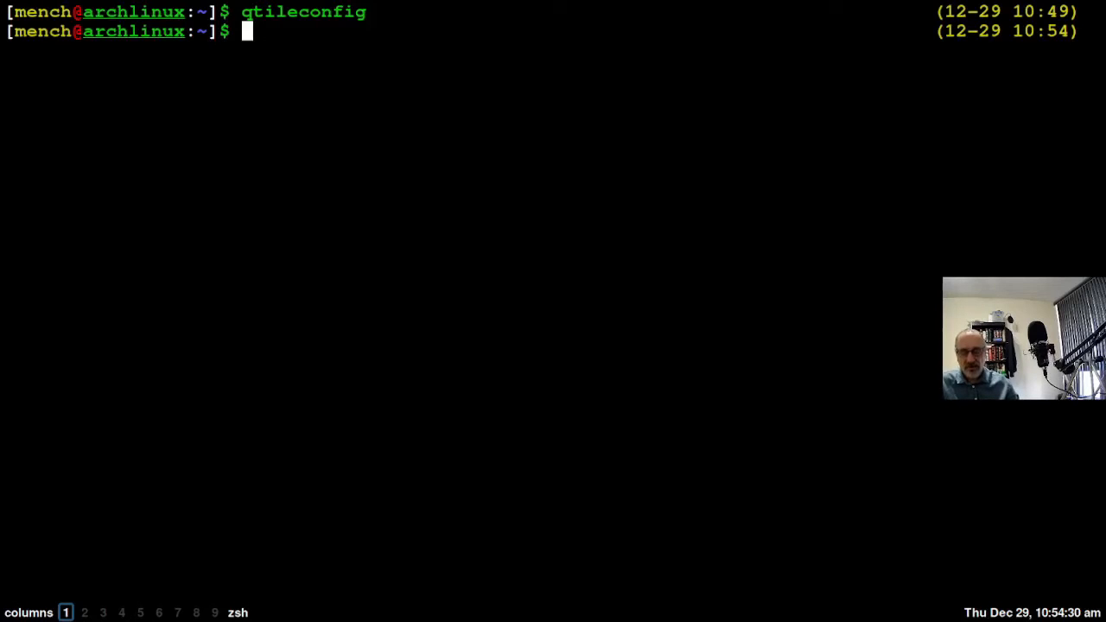
key(super+w)
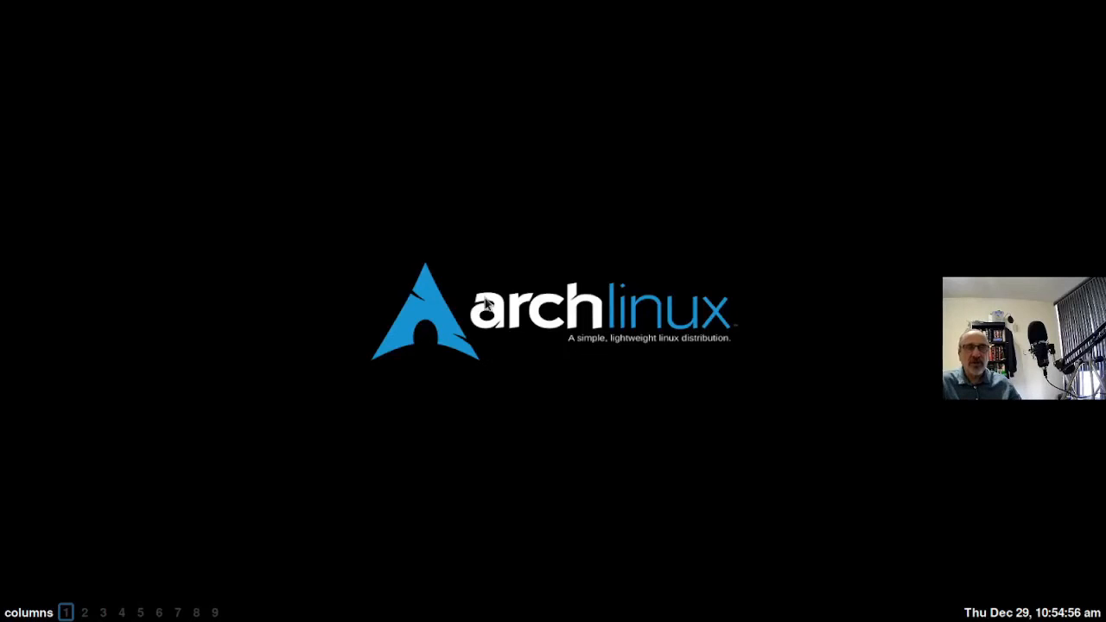
- Launch firefox from Qtile's spawn prompt and close its window again
key(super+r)
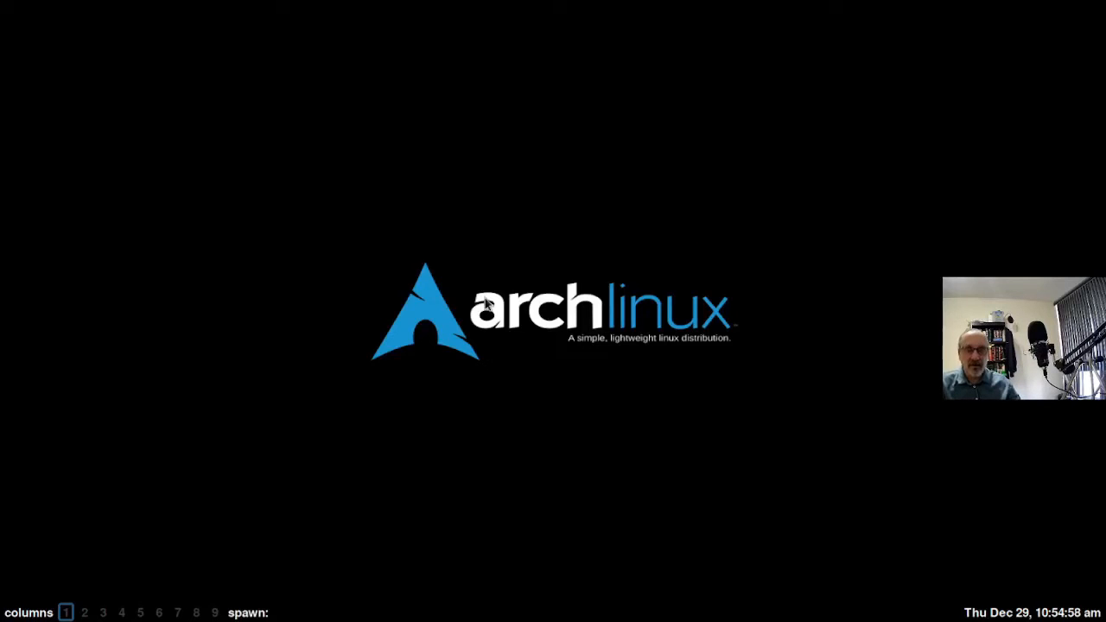
text(firefox)
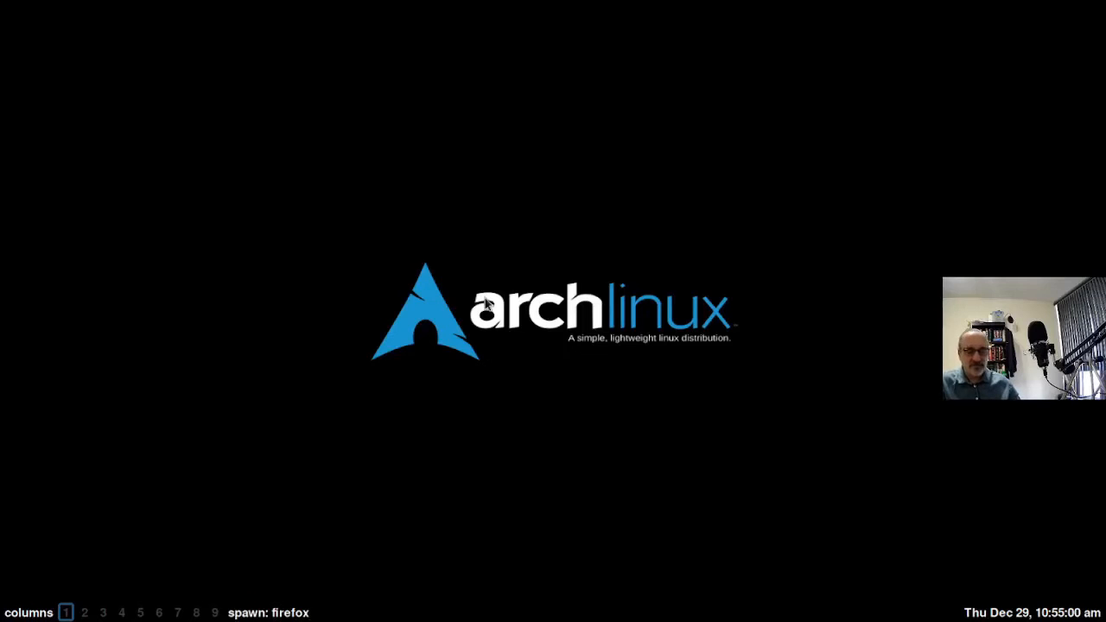
key(Return)
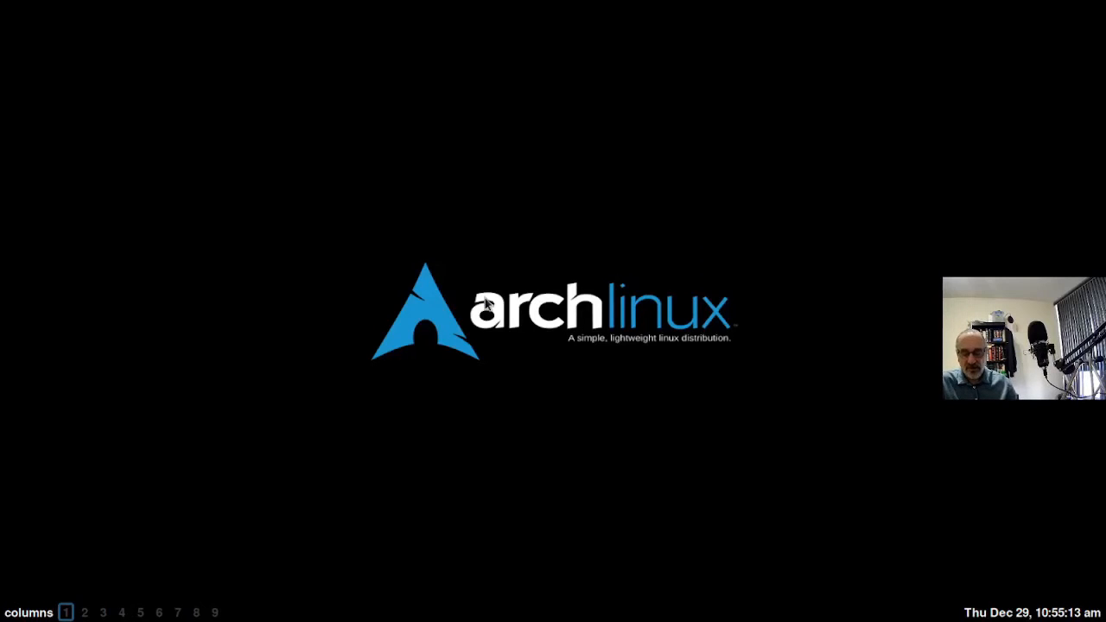
key(super+b)
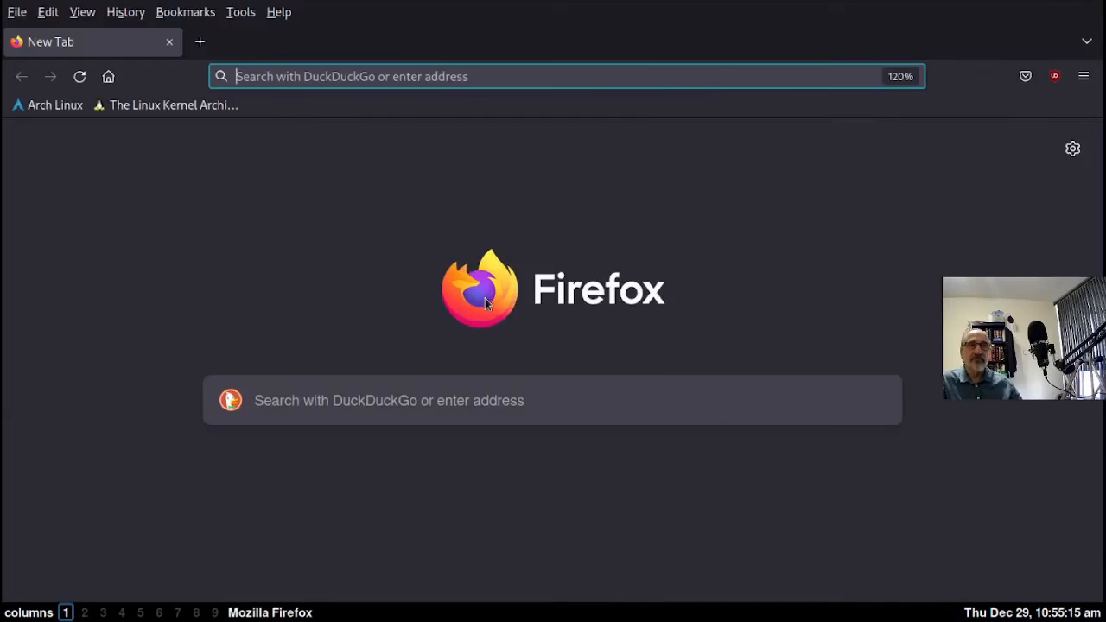
key(super+w)
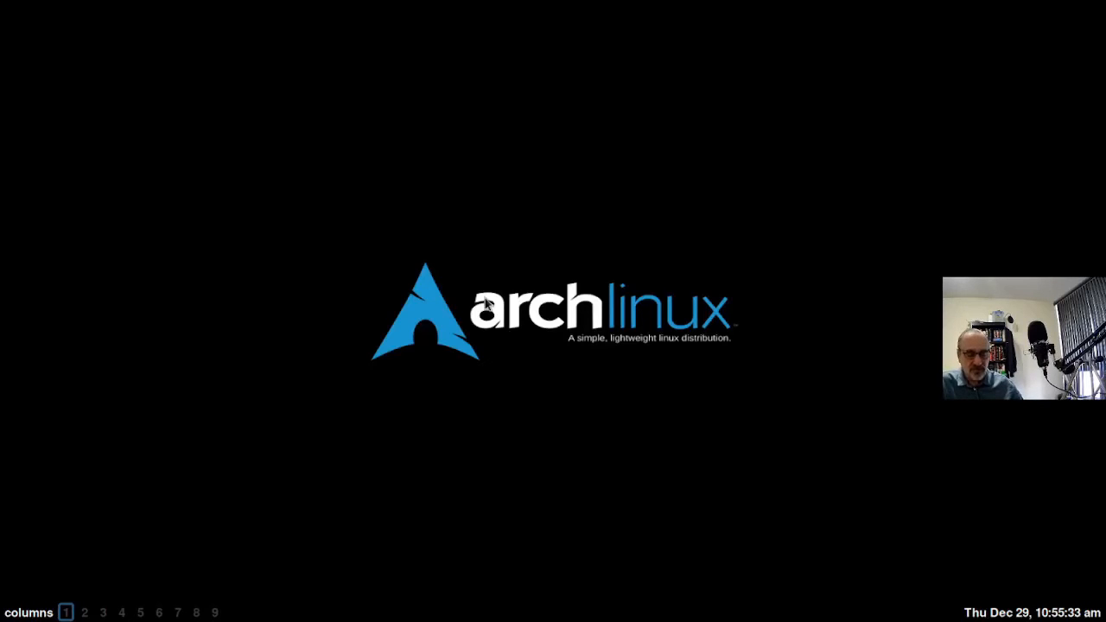
- Open the file manager in the home folder, show hidden files and enter the .config folder
key(super+f)
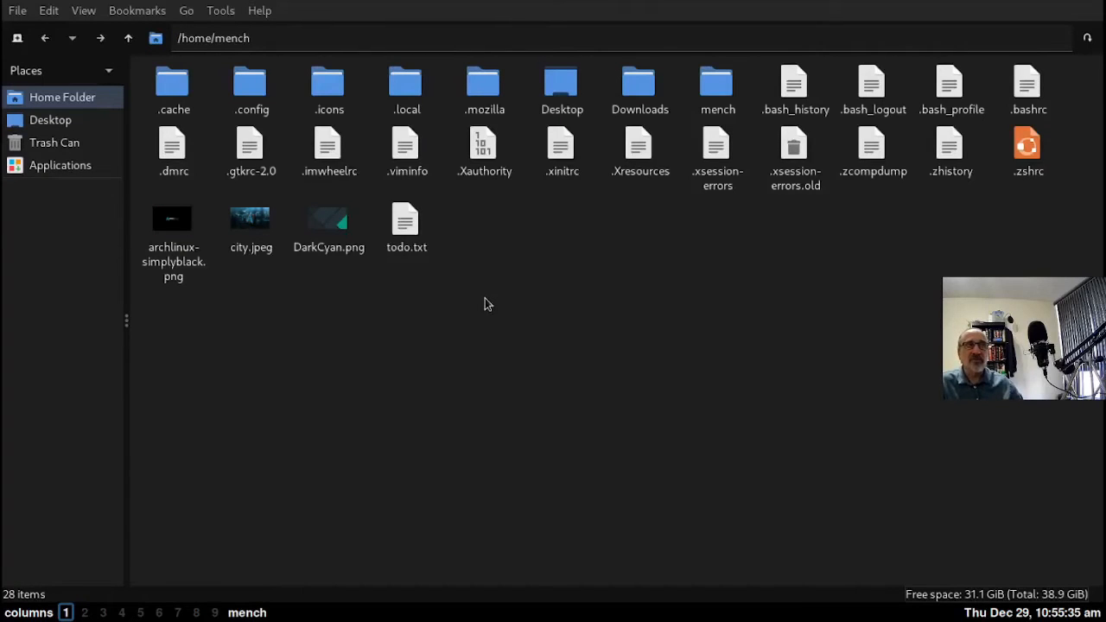
key(ctrl+h)
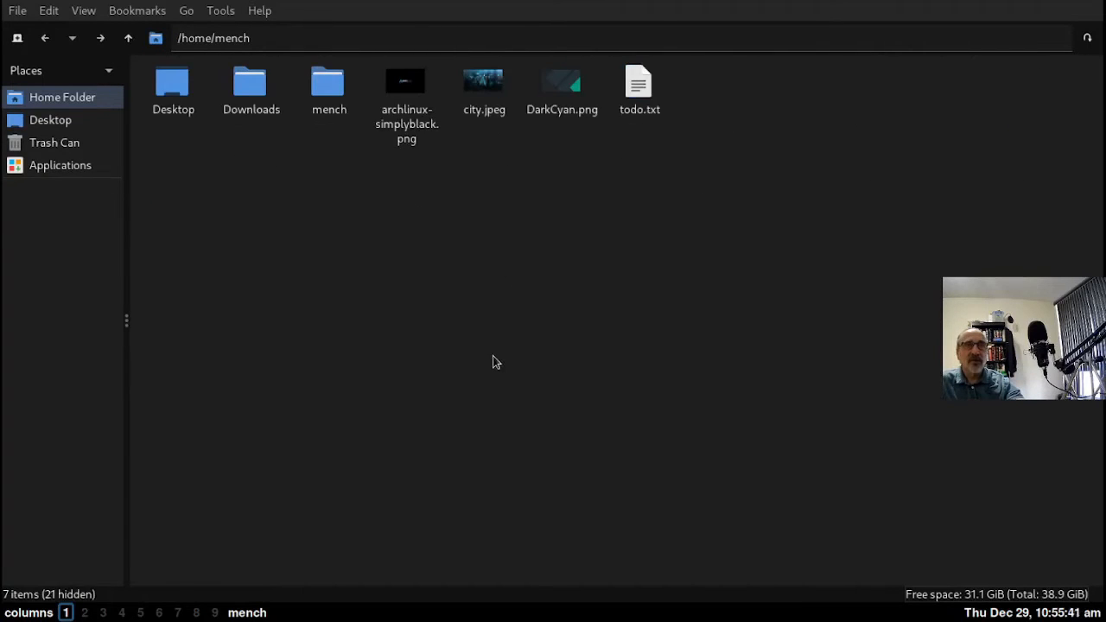
right_click(289, 199)
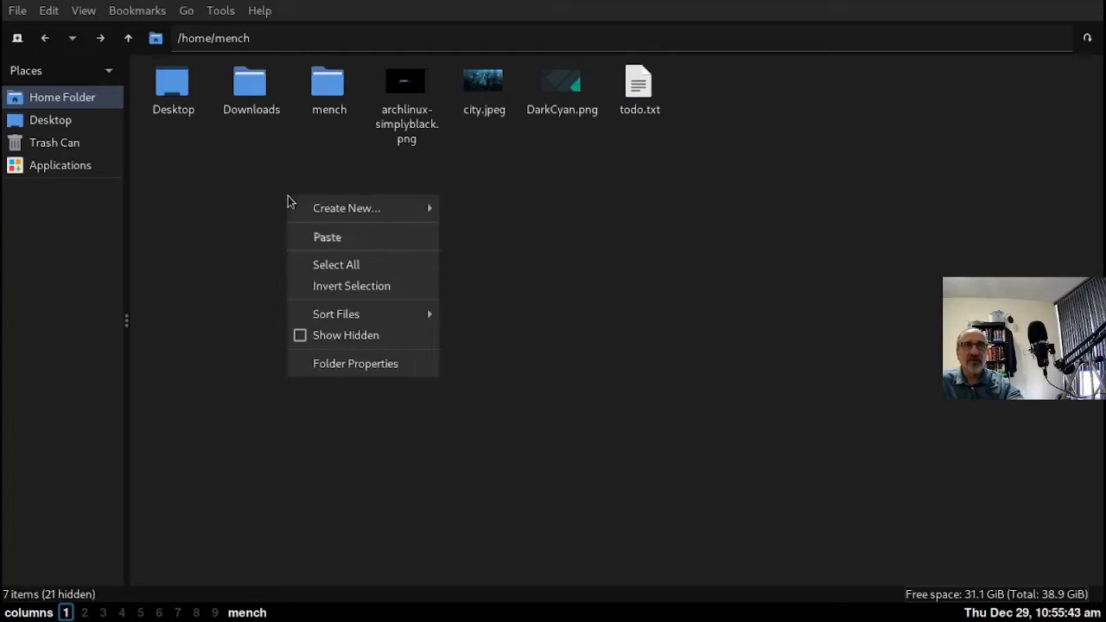
click(362, 337)
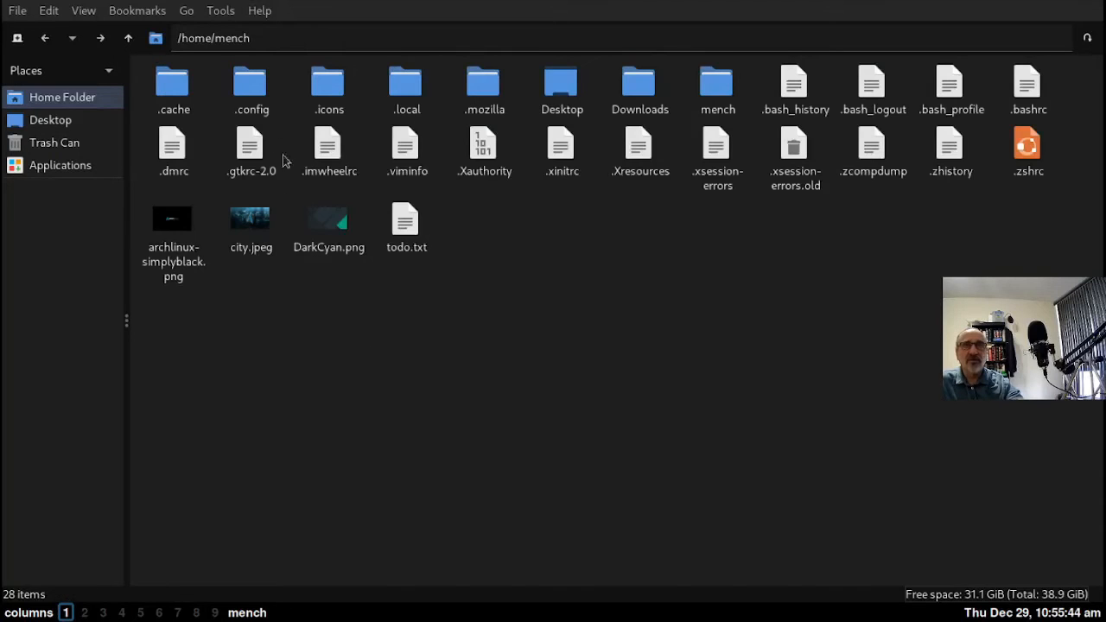
double_click(257, 89)
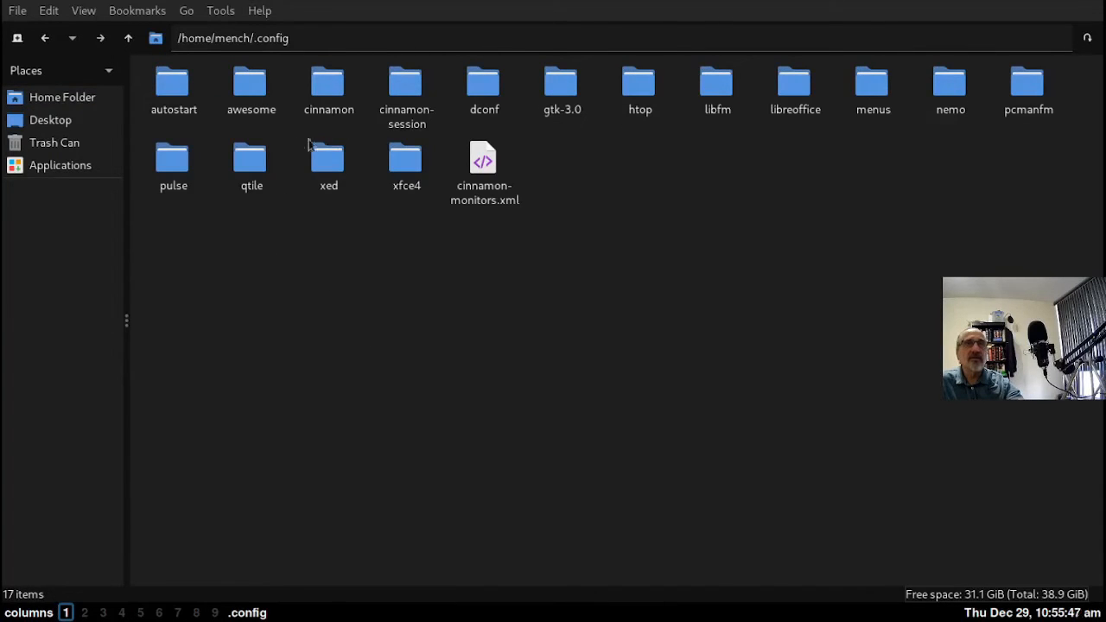
- Move the qtile folder inside .config to the trash
click(248, 173)
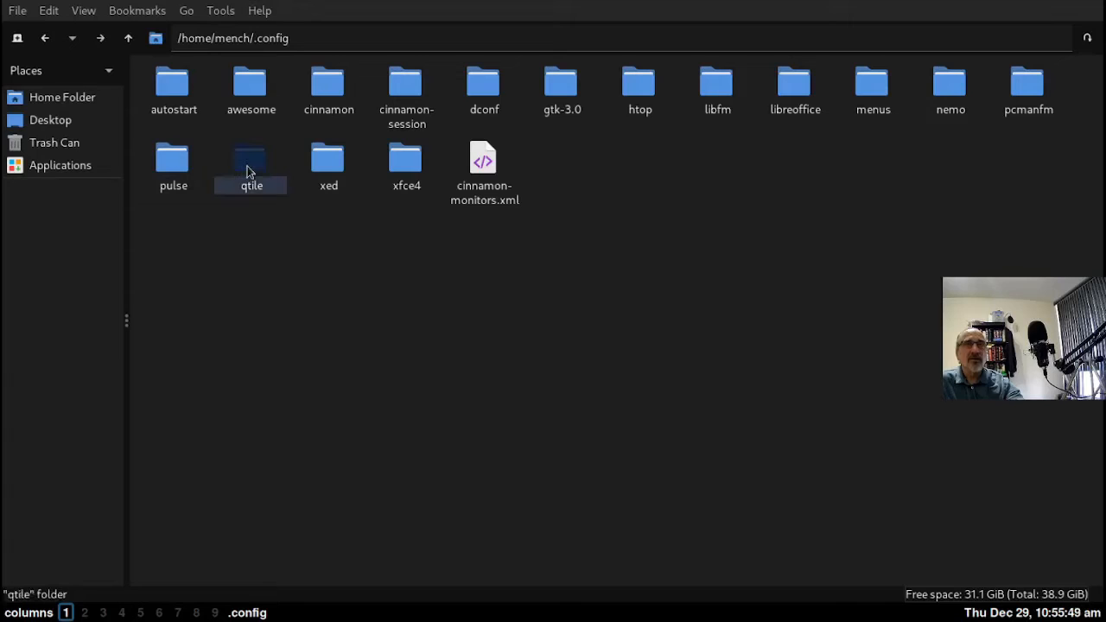
right_click(247, 168)
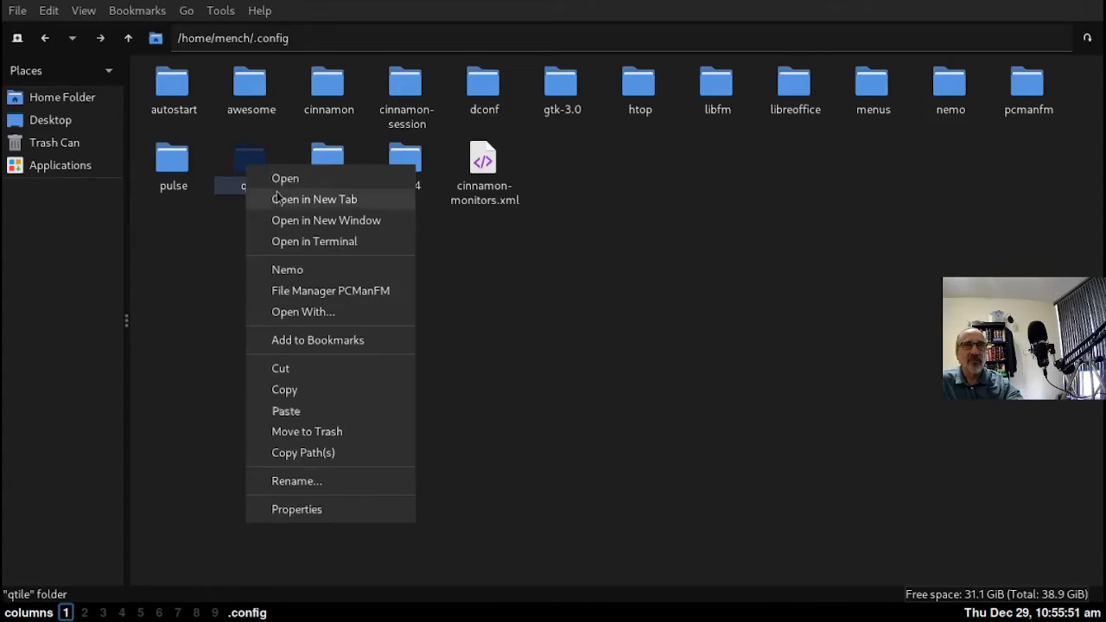
click(337, 437)
click(666, 332)
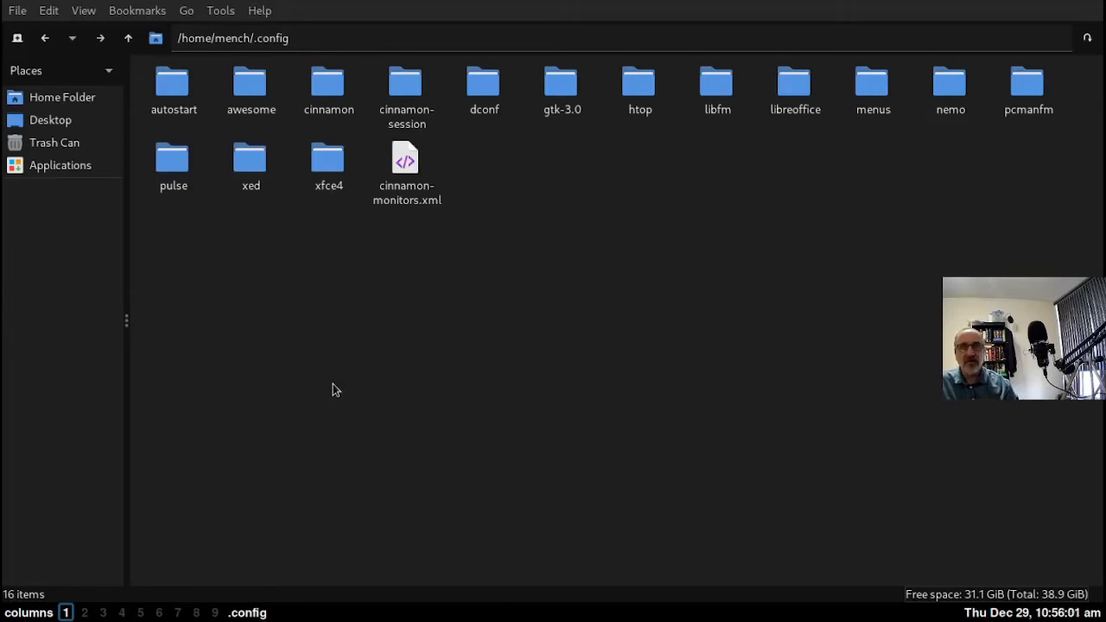
- Close the file manager and log out of the Qtile session
key(super+w)
key(ctrl+super+q)
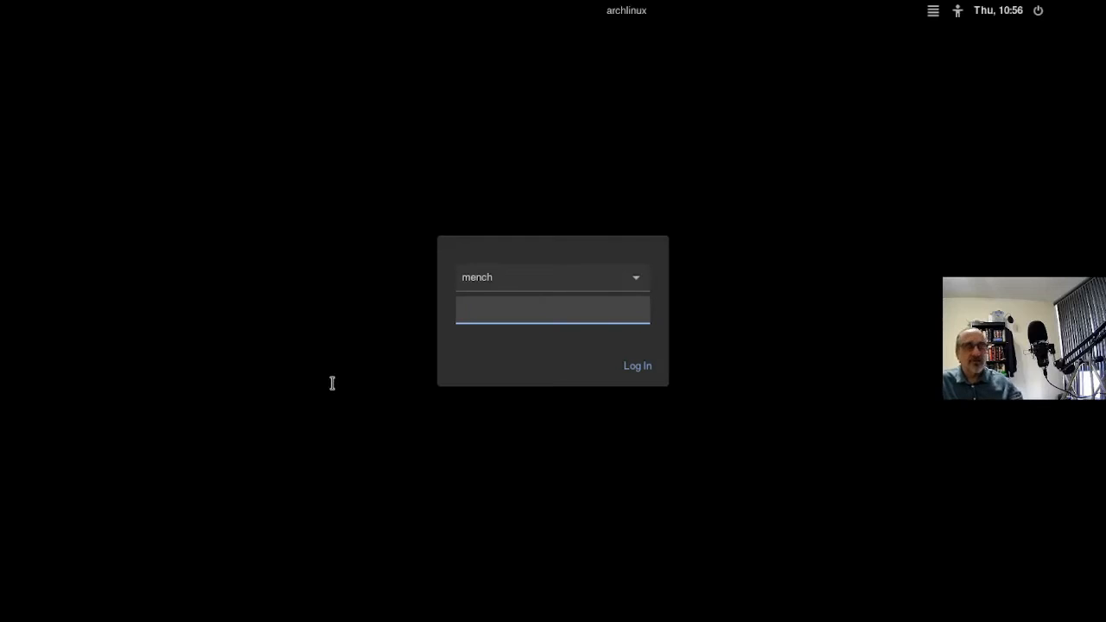
- Enter the account password and log in to the desktop session
text(••)
key(Return)
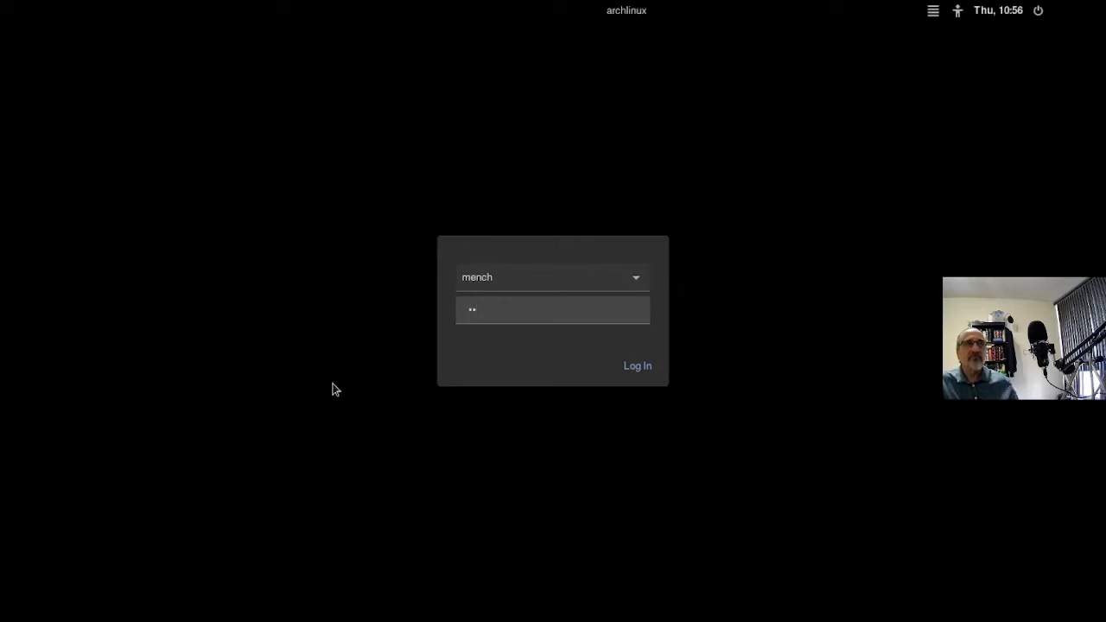
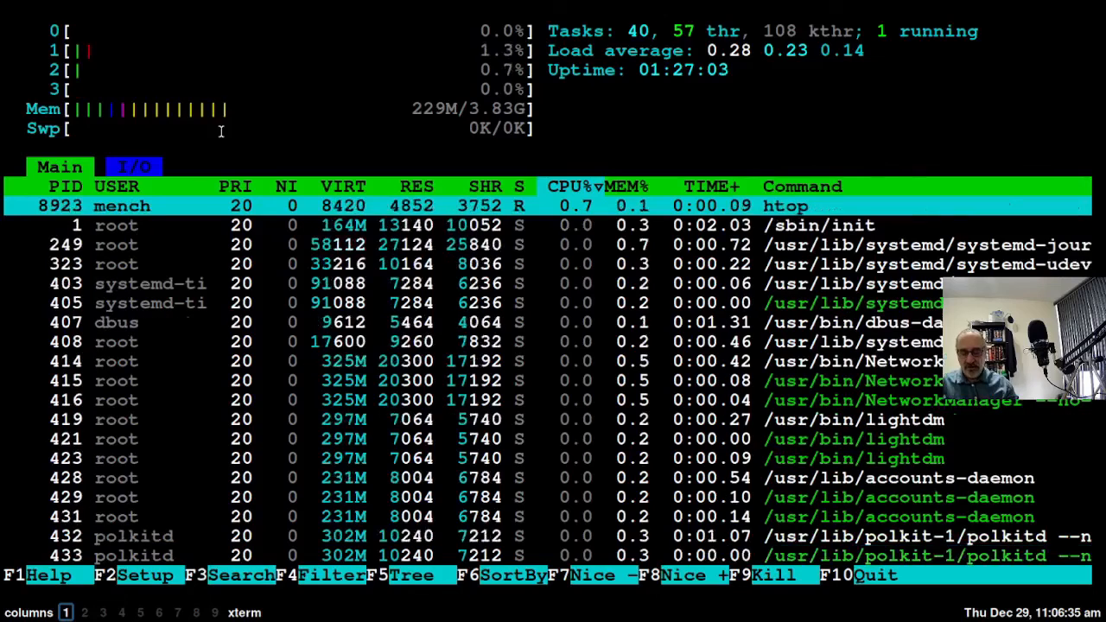
- Close the terminal running htop, and open and close a fresh terminal window
key(super+w)
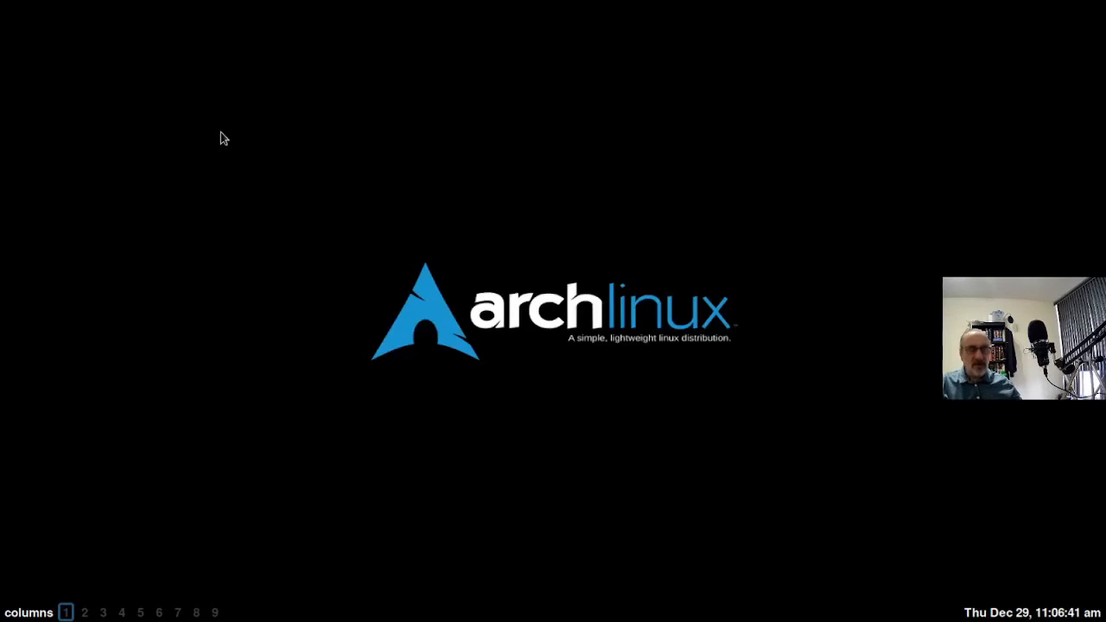
key(super+Return)
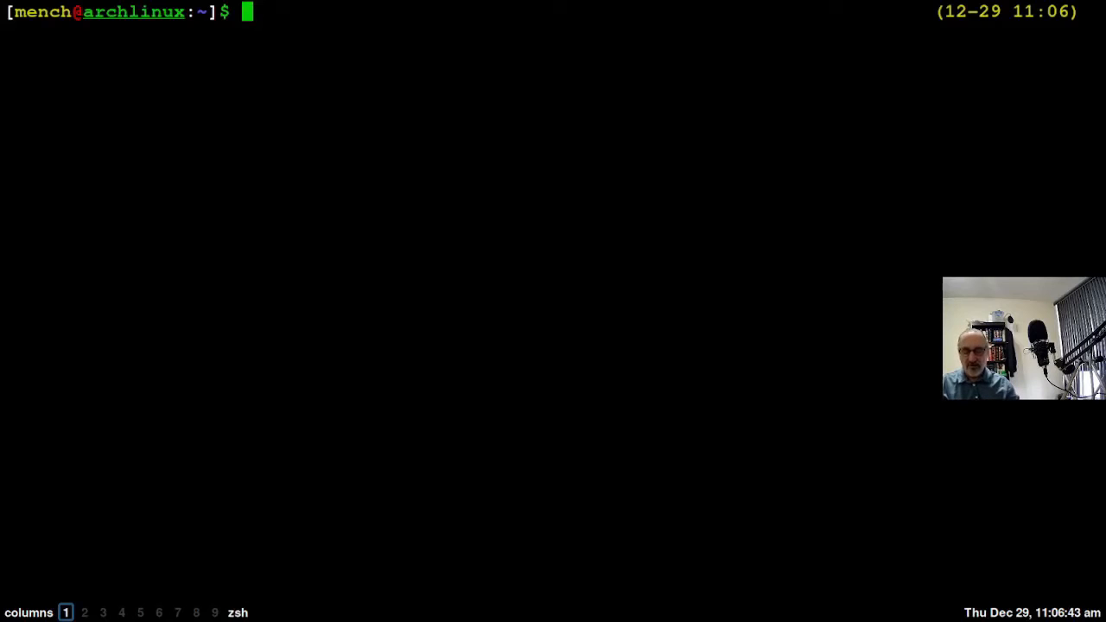
key(super+w)
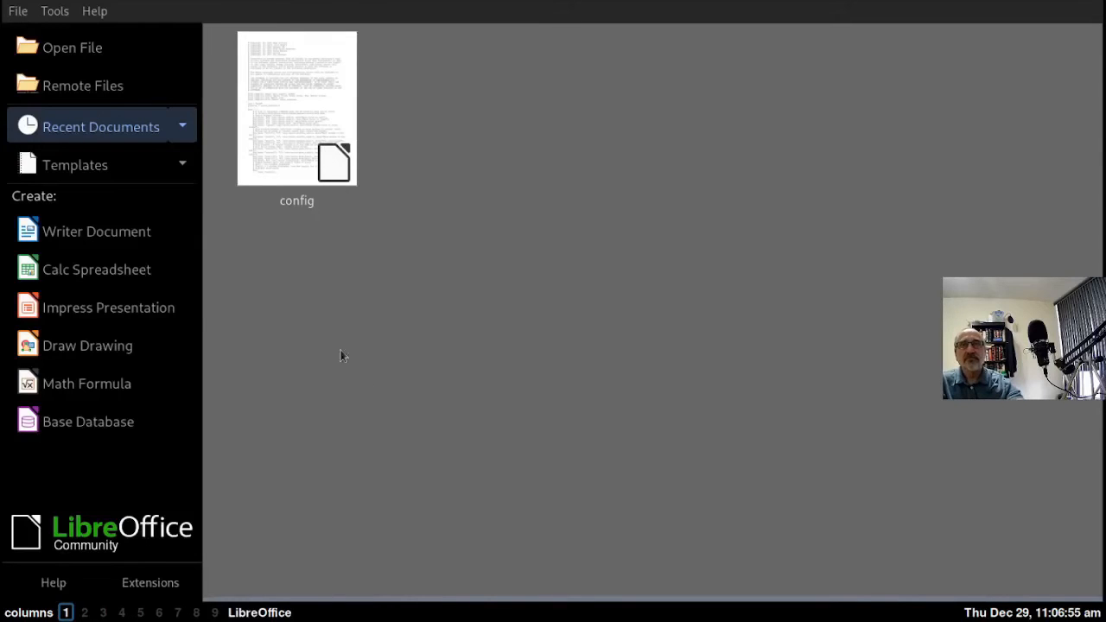
- Create a new Calc spreadsheet from the LibreOffice start screen
click(88, 270)
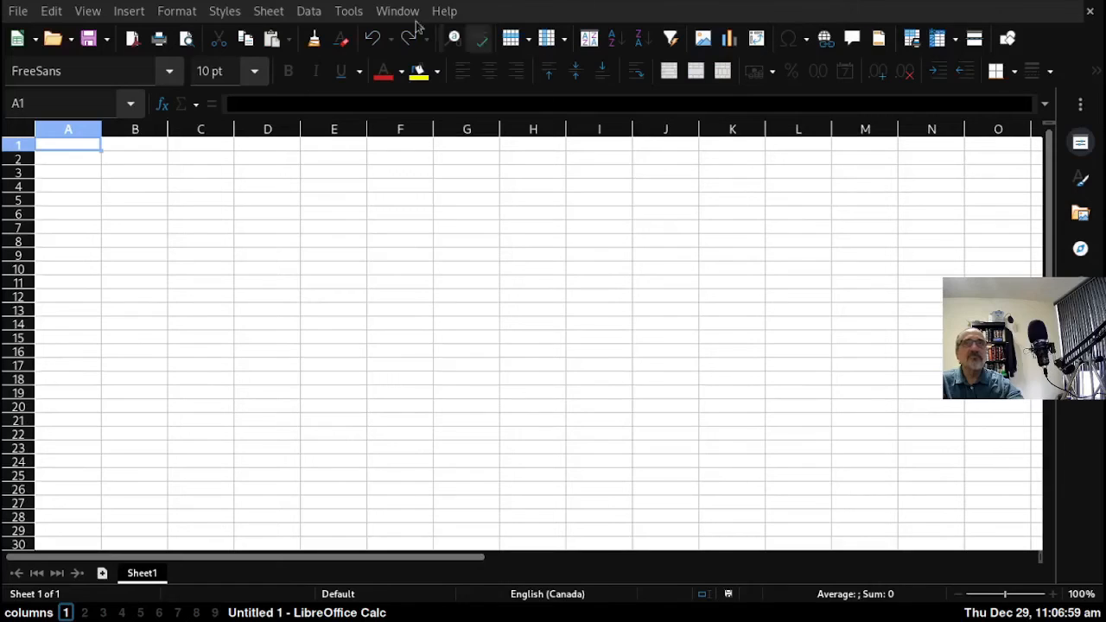
click(349, 11)
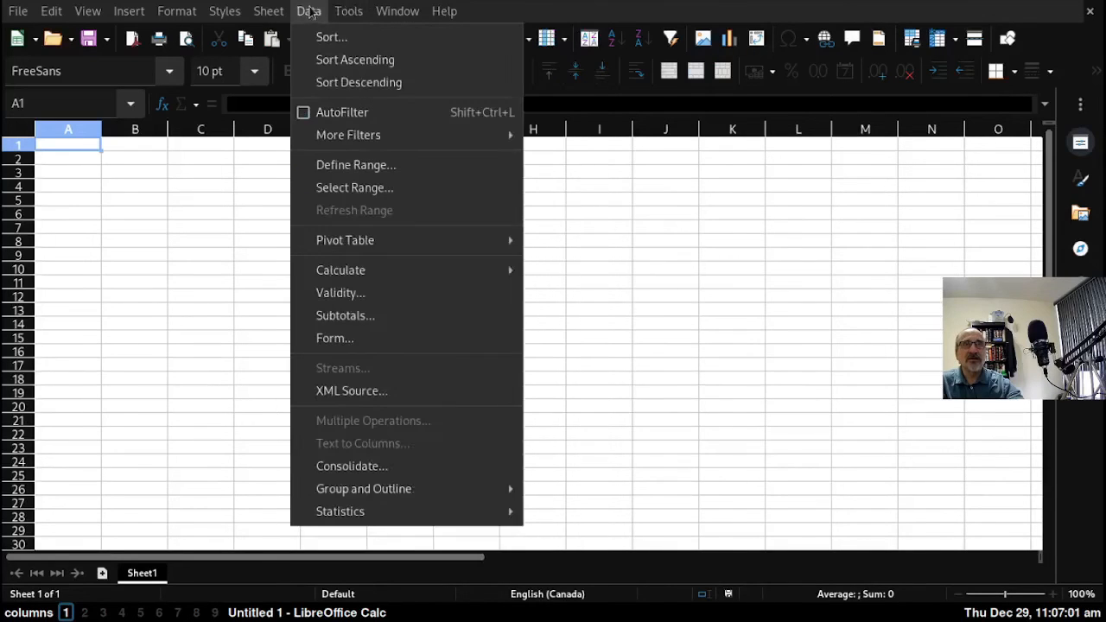
mouse_move(264, 12)
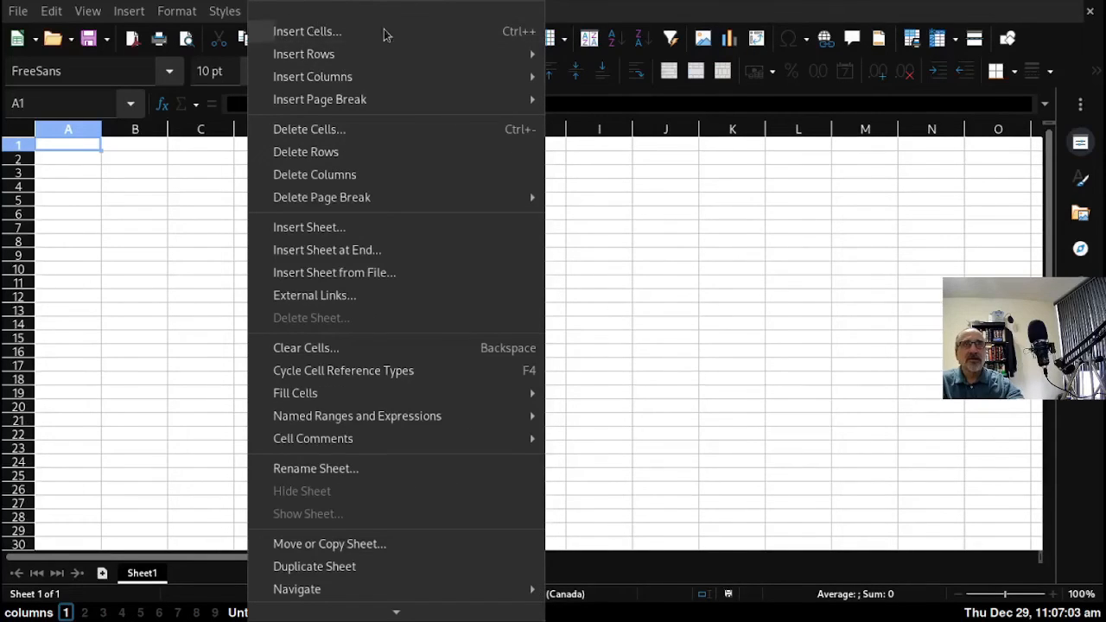
click(659, 179)
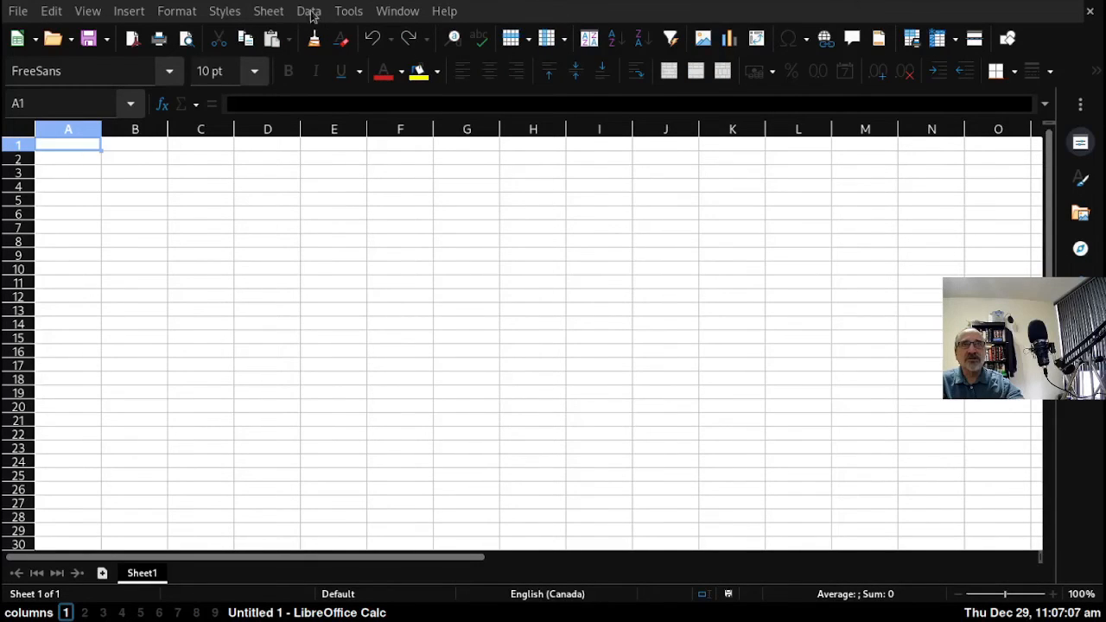
- Set the icon theme to Breeze (dark) in LibreOffice's View options, apply it and exit LibreOffice
click(347, 12)
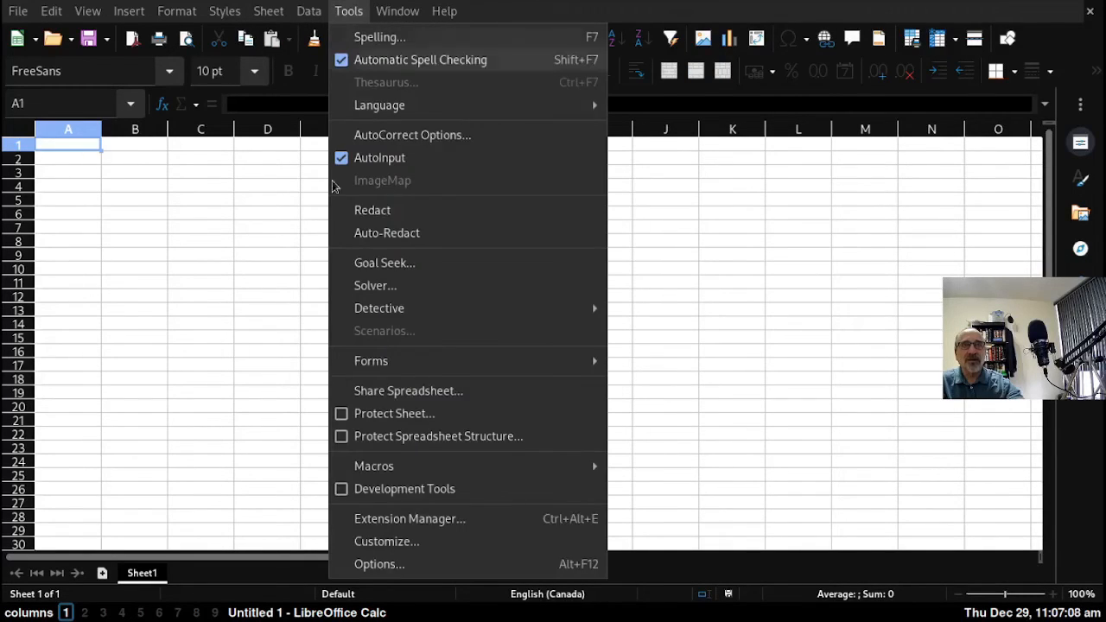
click(389, 563)
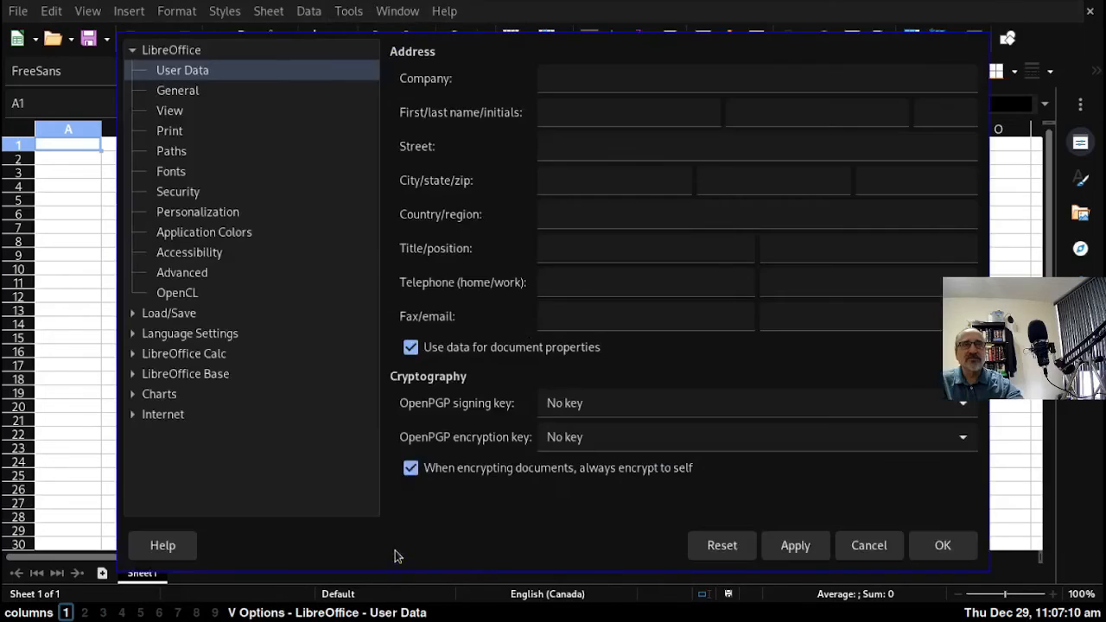
click(206, 112)
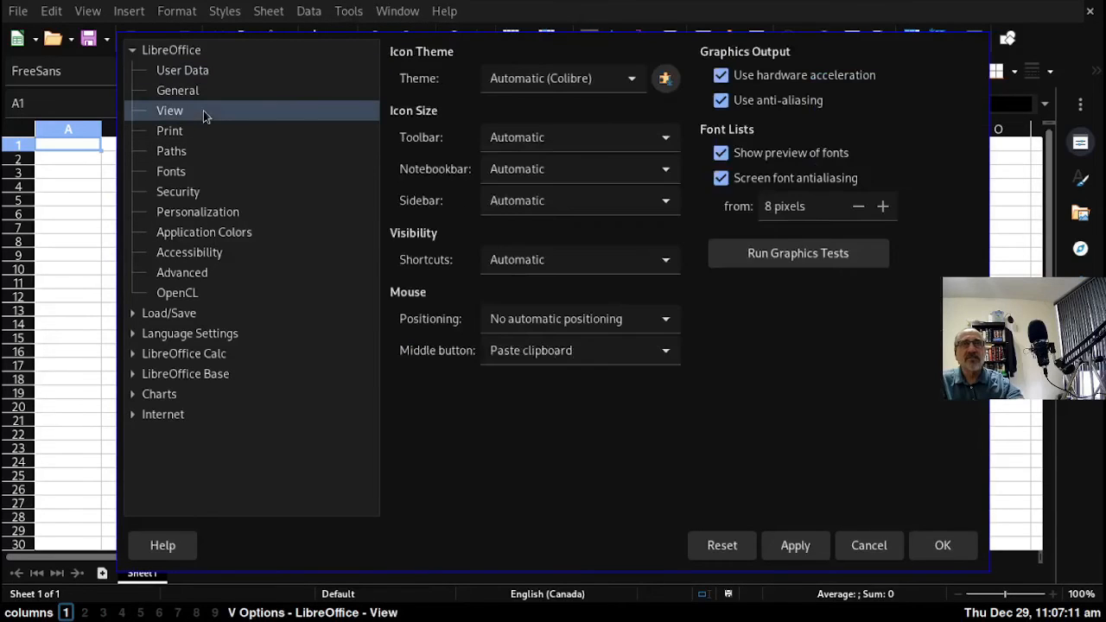
click(630, 80)
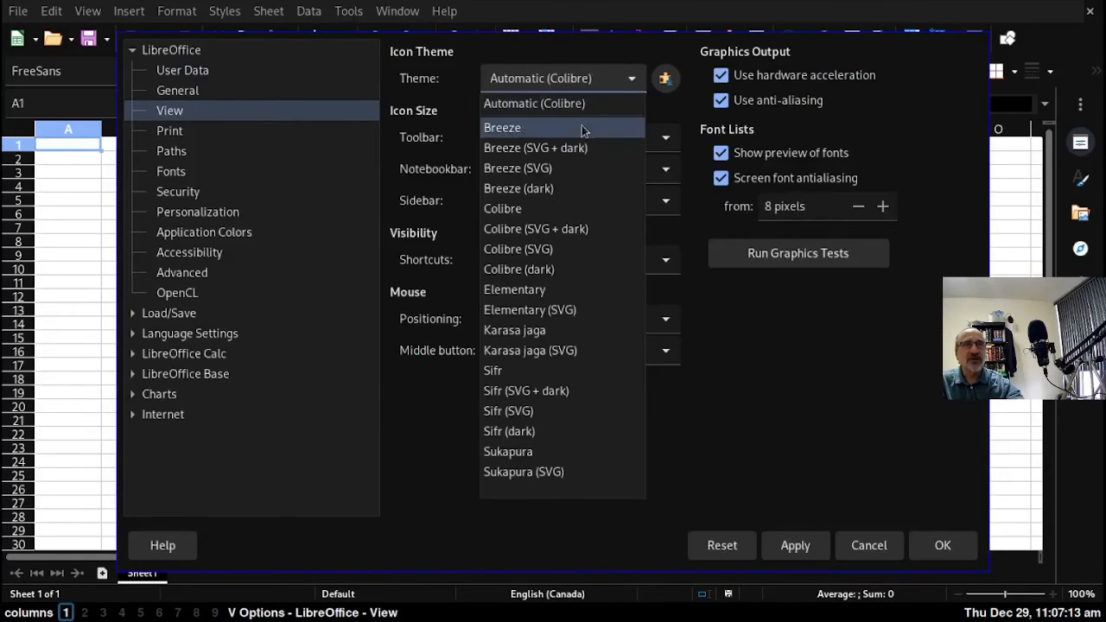
click(565, 188)
click(797, 547)
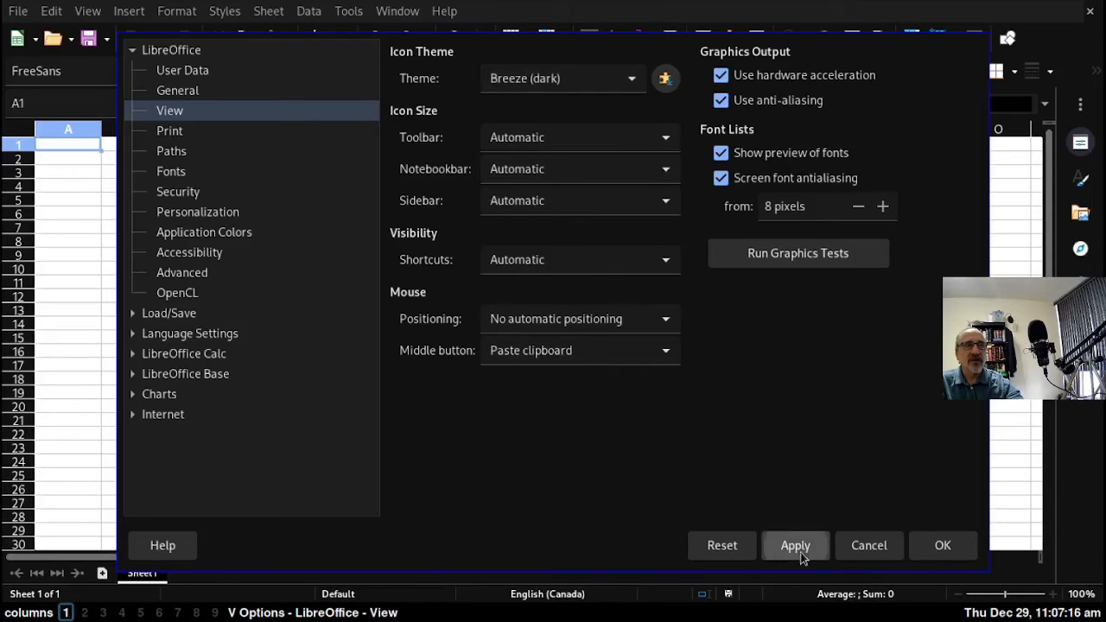
click(944, 547)
click(613, 284)
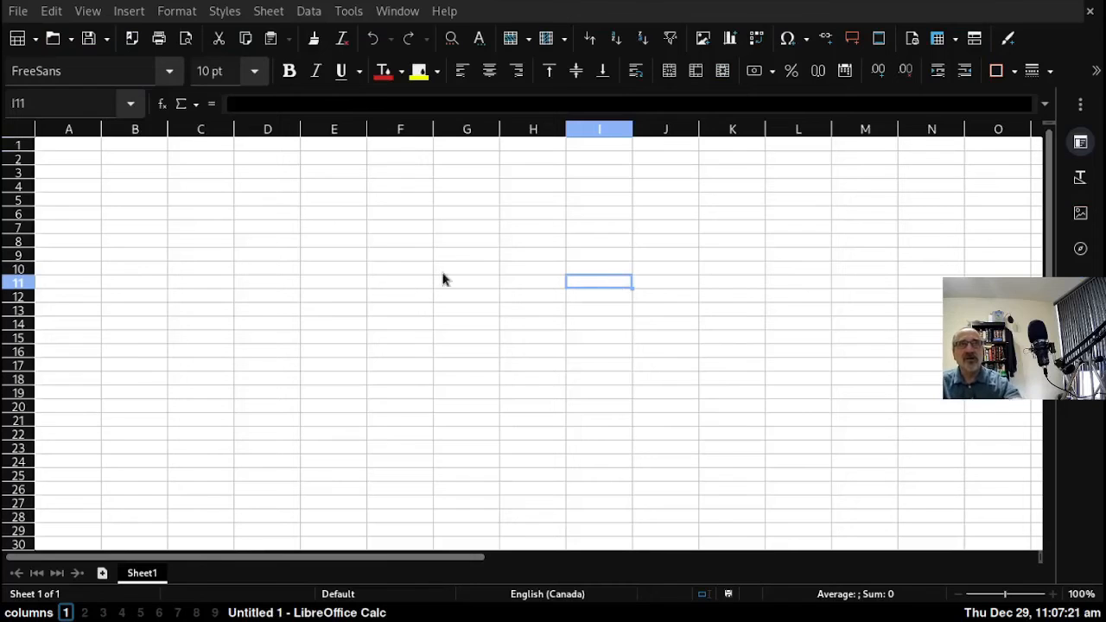
click(16, 12)
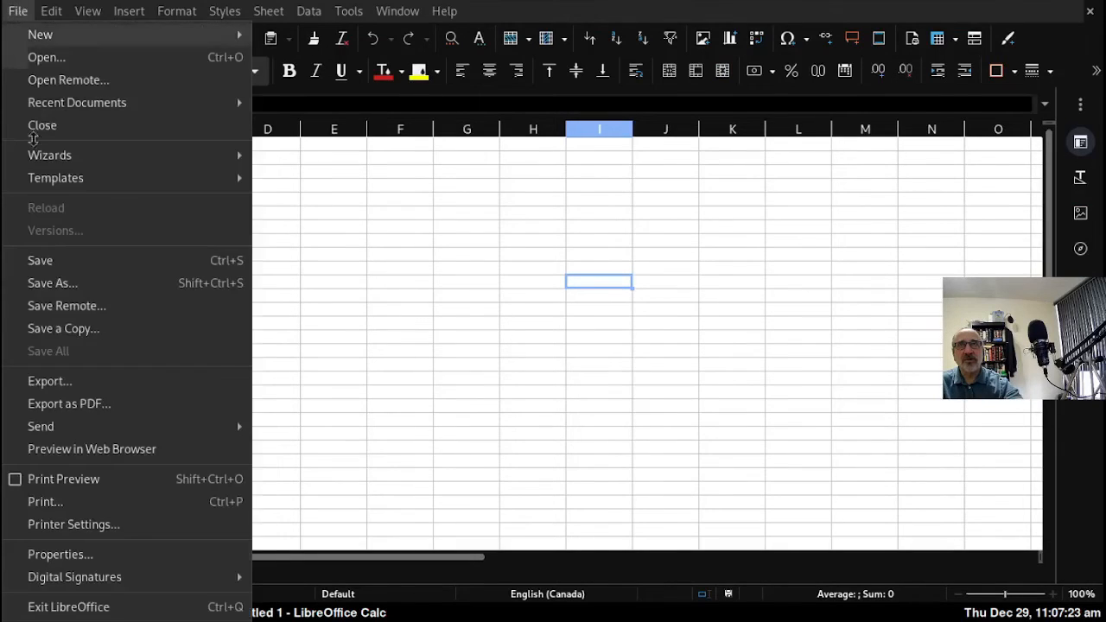
click(87, 612)
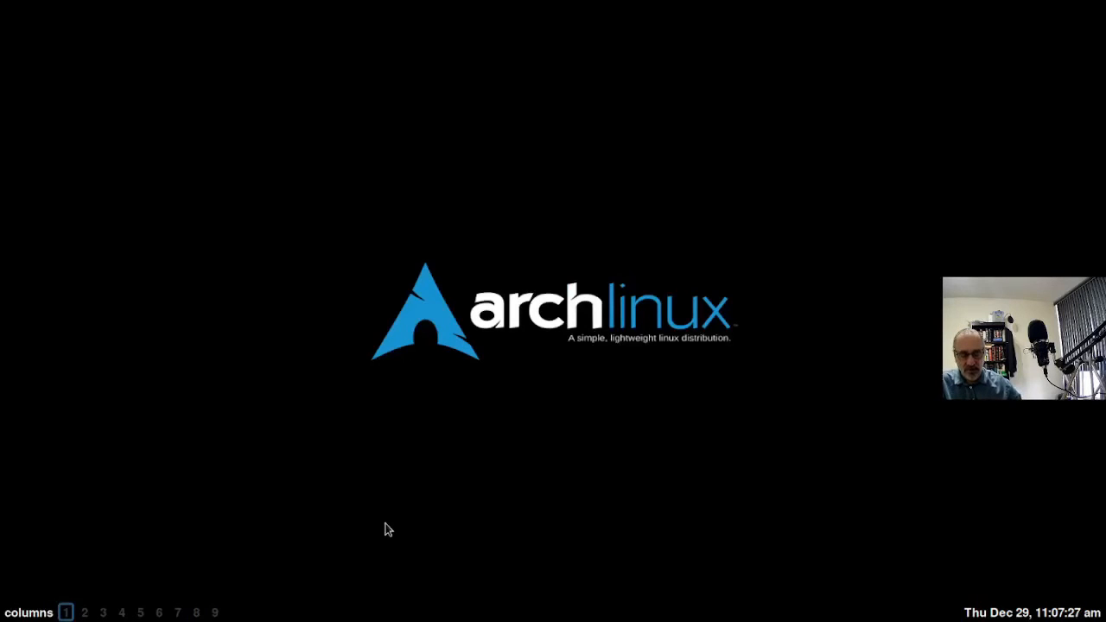
- Relaunch LibreOffice, create a blank Writer document to check its icons, and close the document
key(super+o)
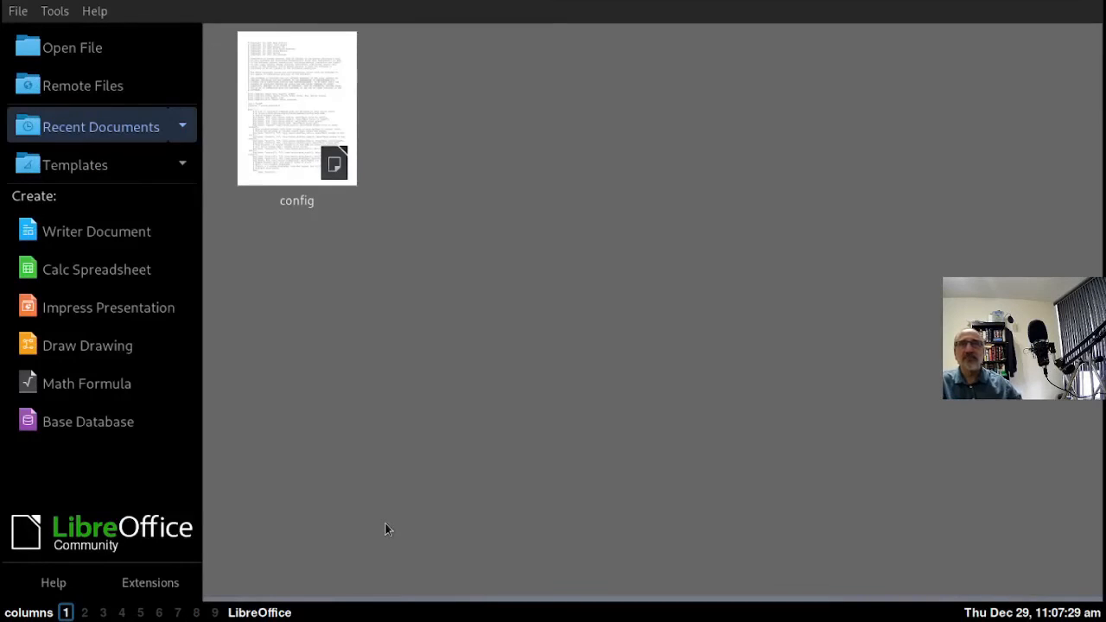
click(113, 233)
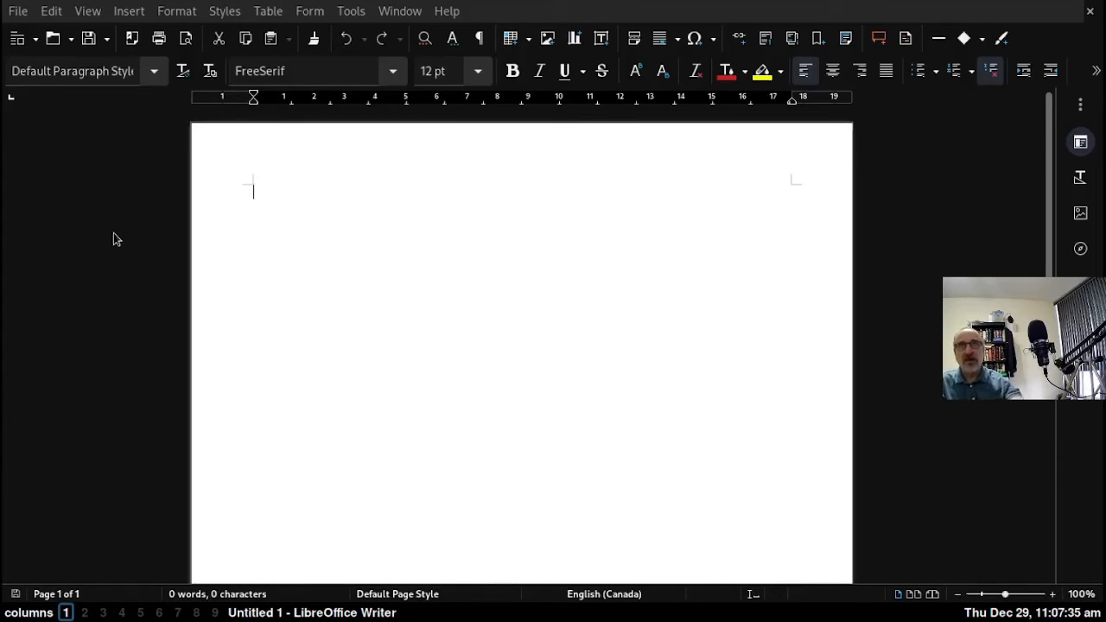
click(12, 12)
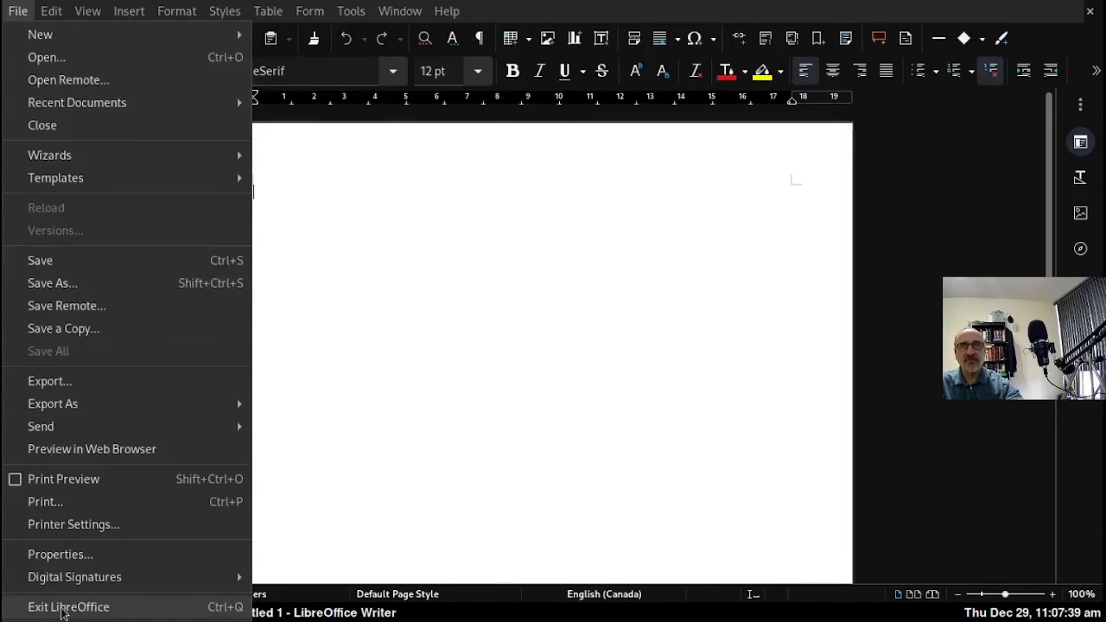
click(86, 129)
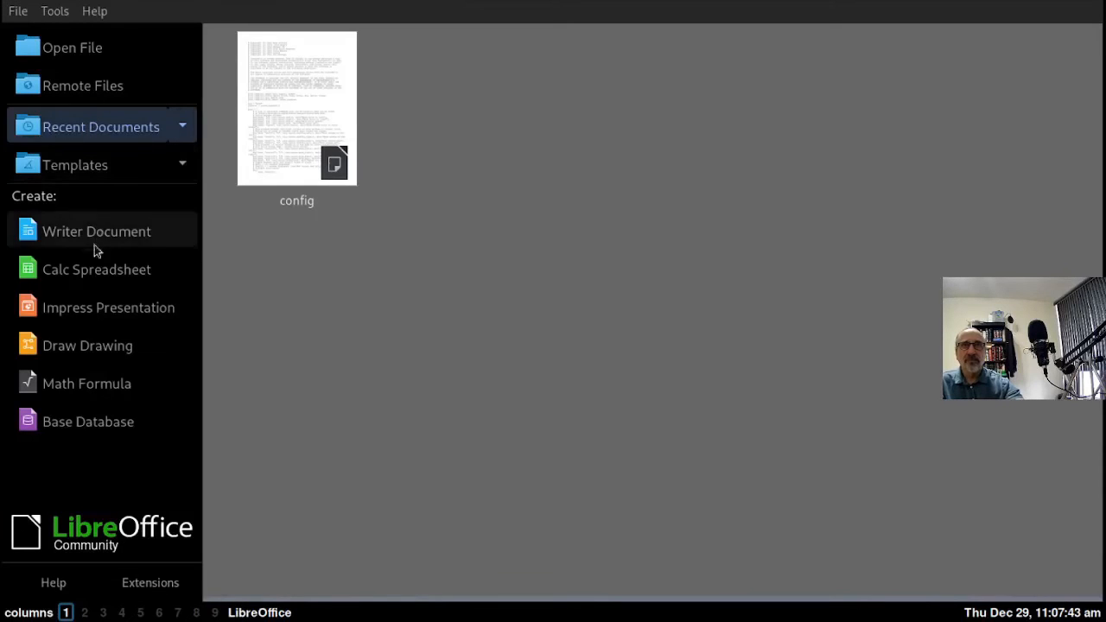
- Create a blank Calc spreadsheet to check its icons, close it and exit LibreOffice
click(85, 271)
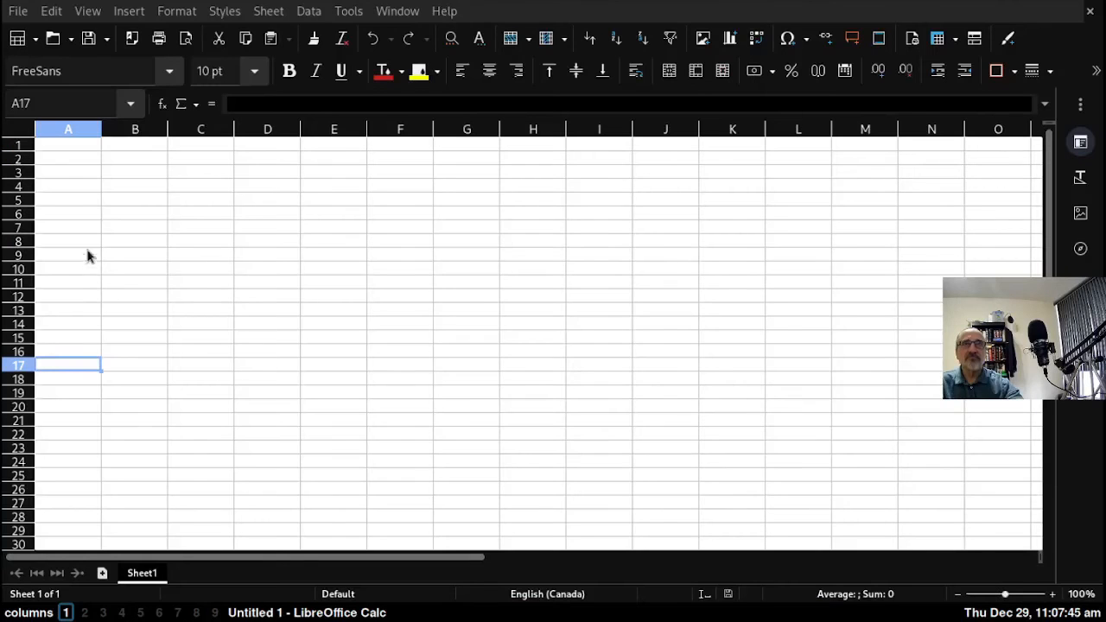
click(22, 11)
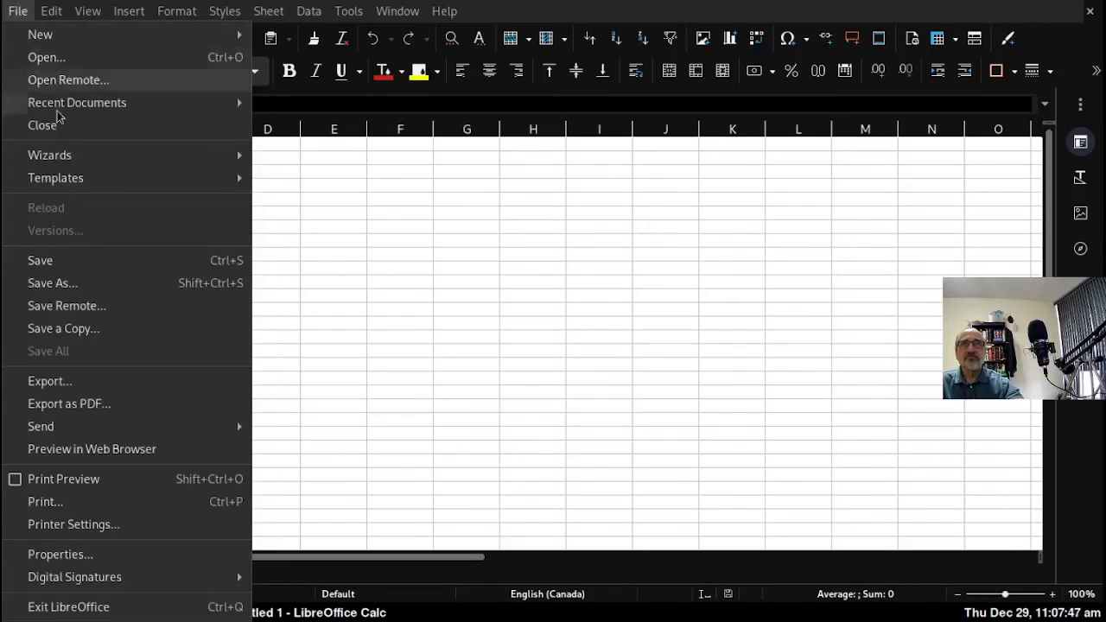
click(70, 131)
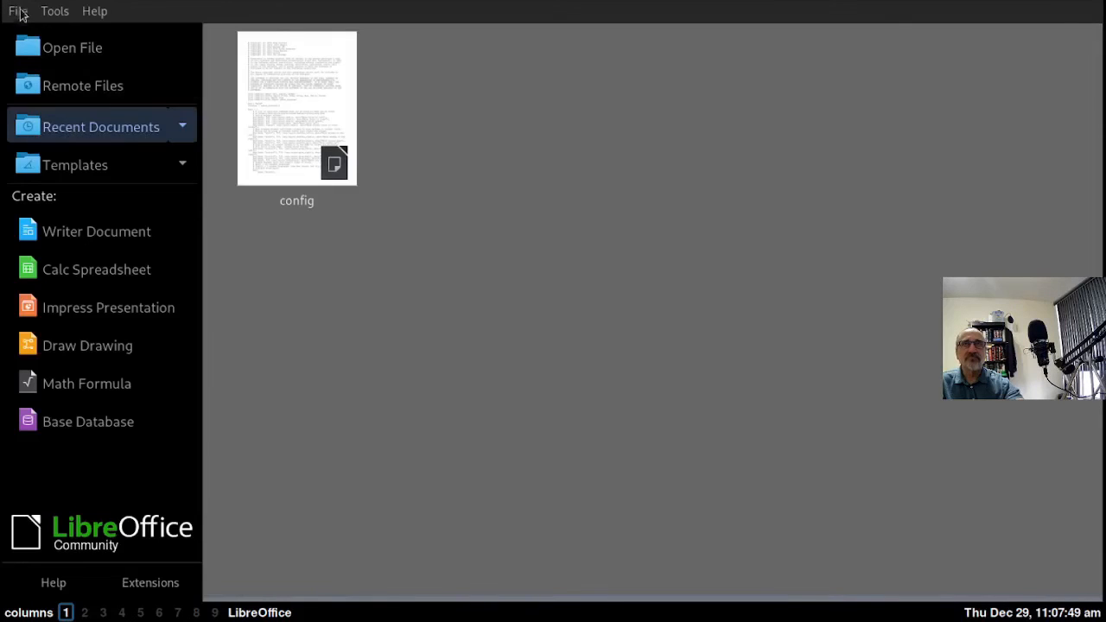
click(18, 13)
click(71, 216)
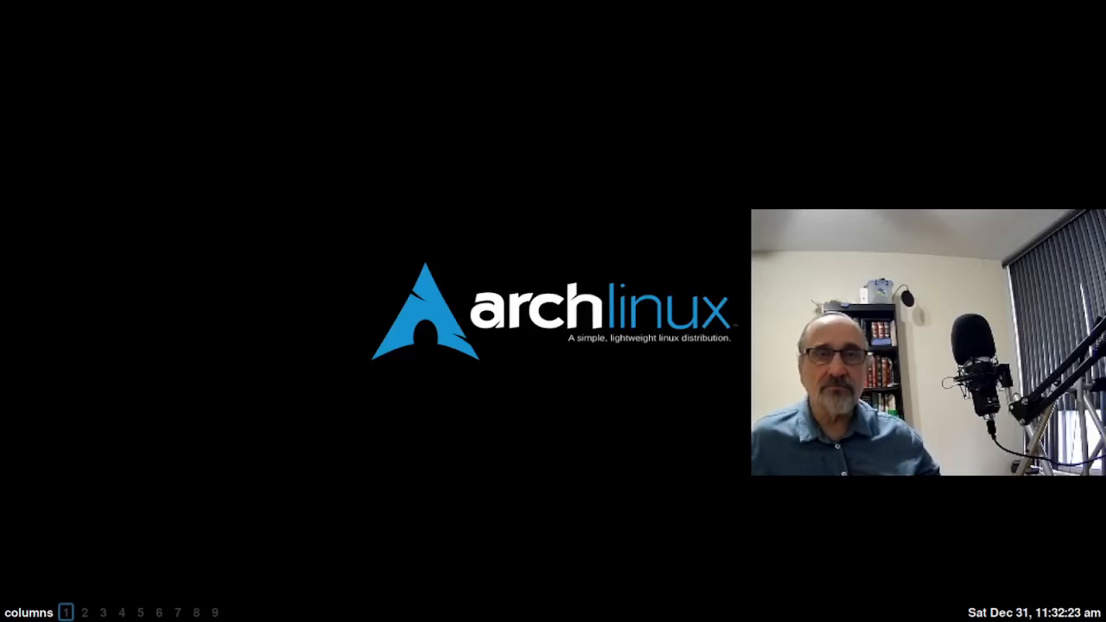
- List the home folder in a new terminal and highlight archlinux-simplyblack.png, city.jpeg and DarkCyan.png in the output
key(super+Return)
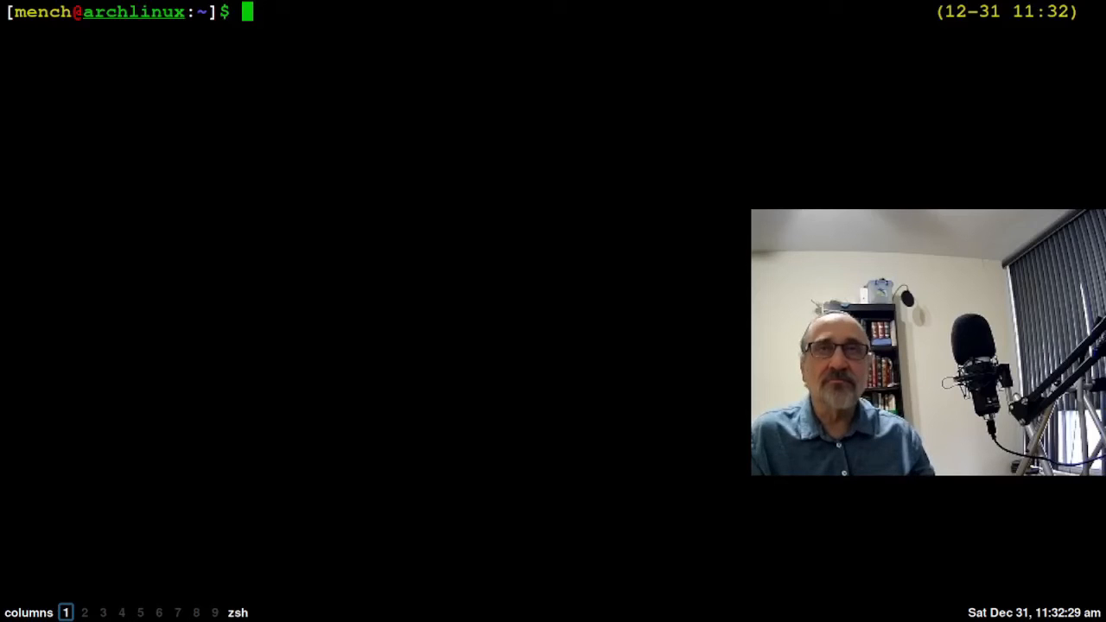
text(ls)
key(Return)
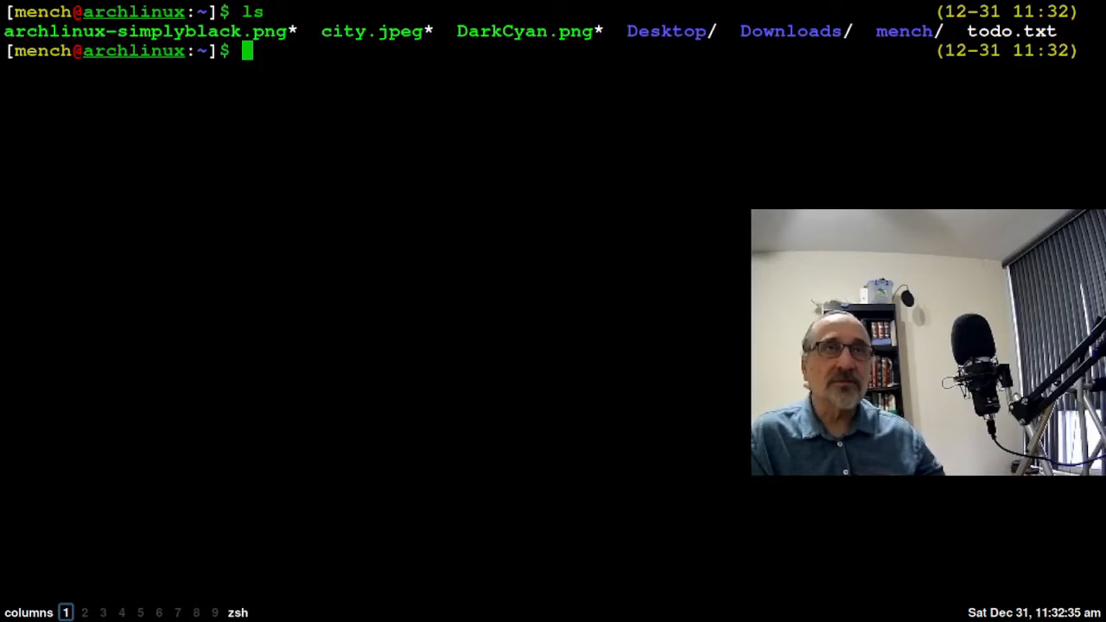
drag(5, 32, 612, 28)
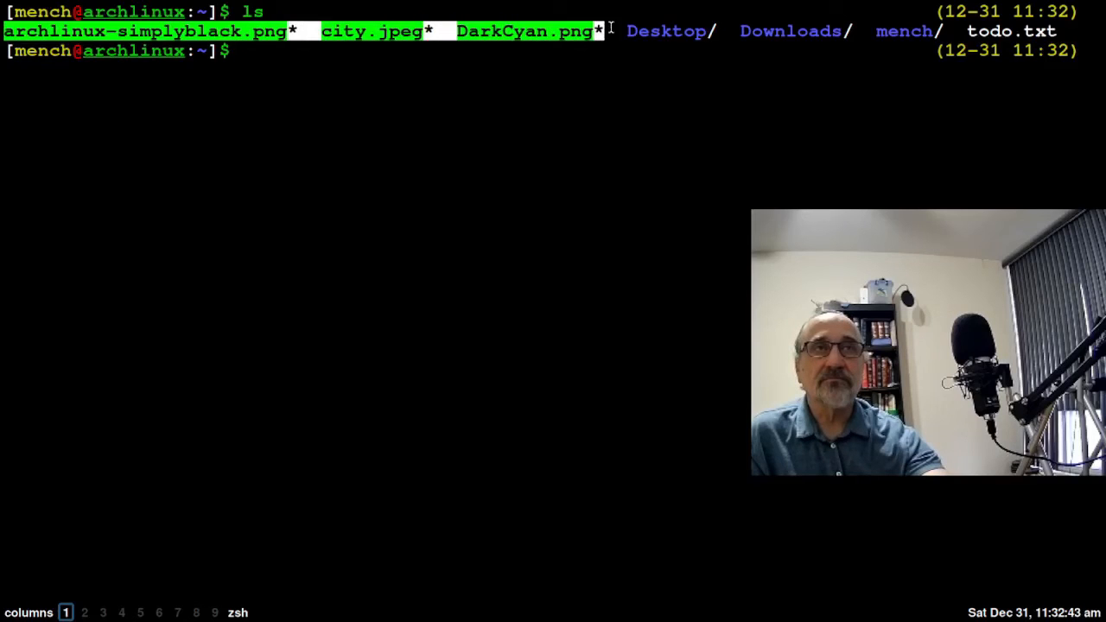
click(594, 117)
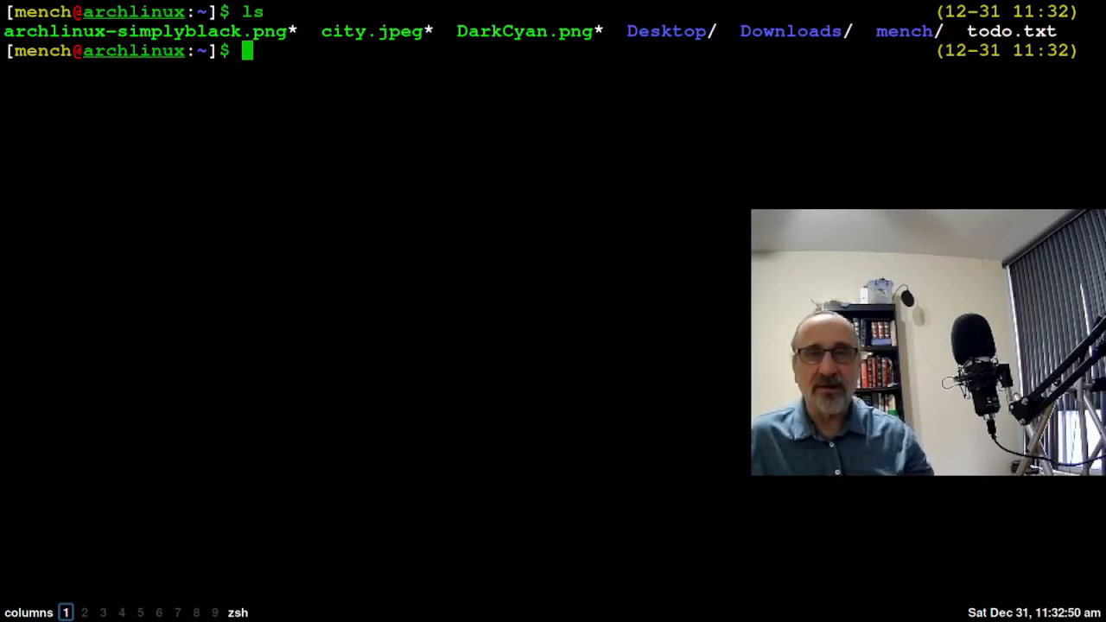
- View the wallpaper on workspace 6 and highlight archlinux-simplyblack.png and DarkCyan.png in the terminal listing on workspace 1
key(super+6)
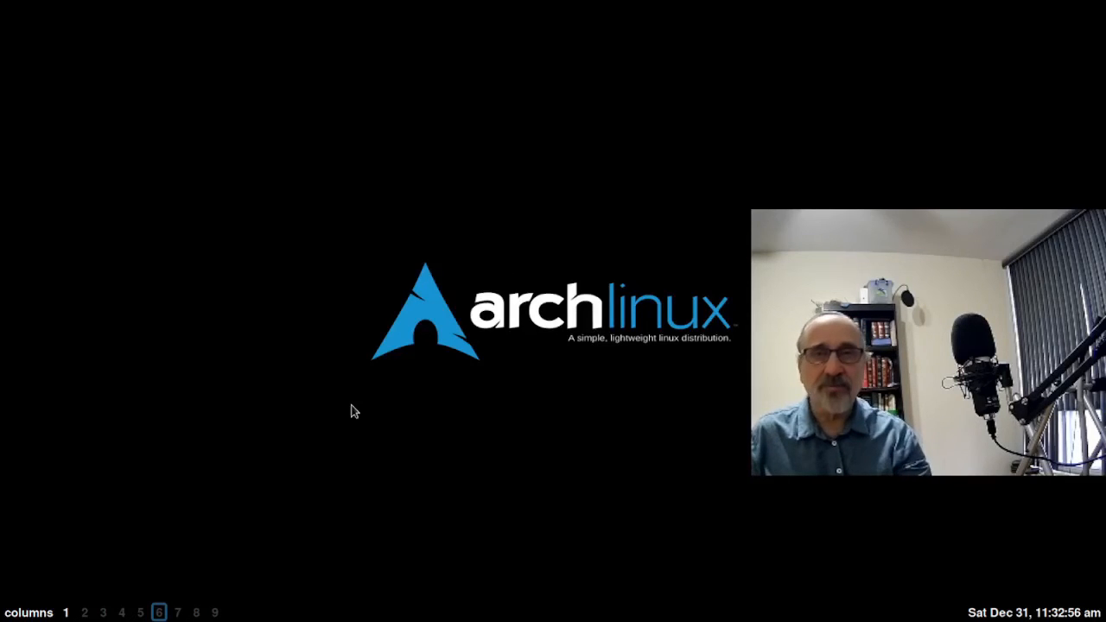
key(super+1)
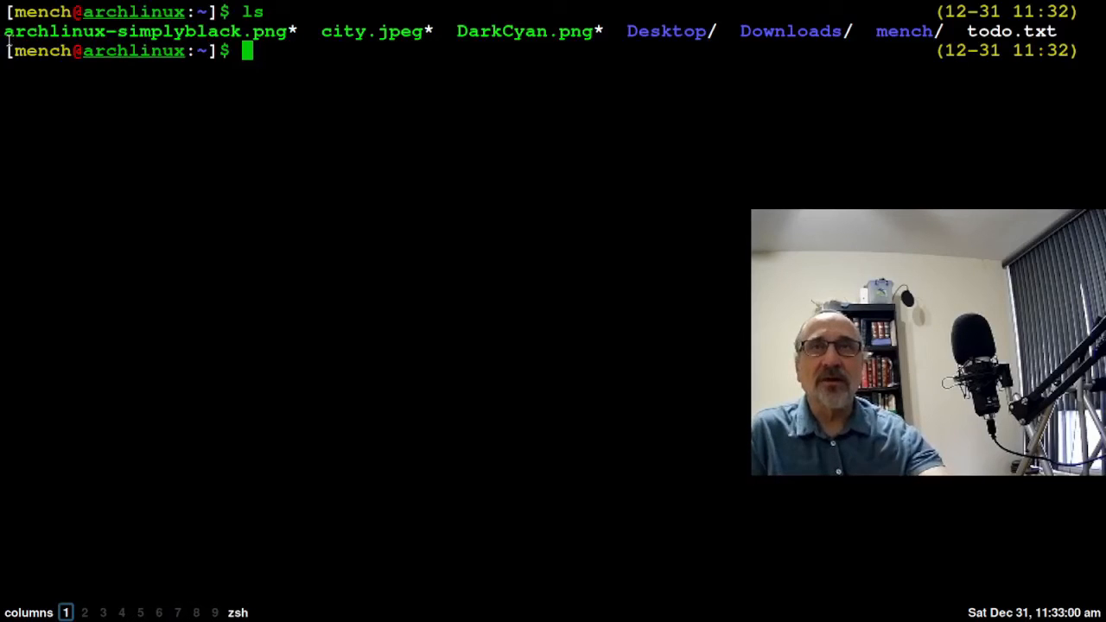
drag(5, 31, 296, 39)
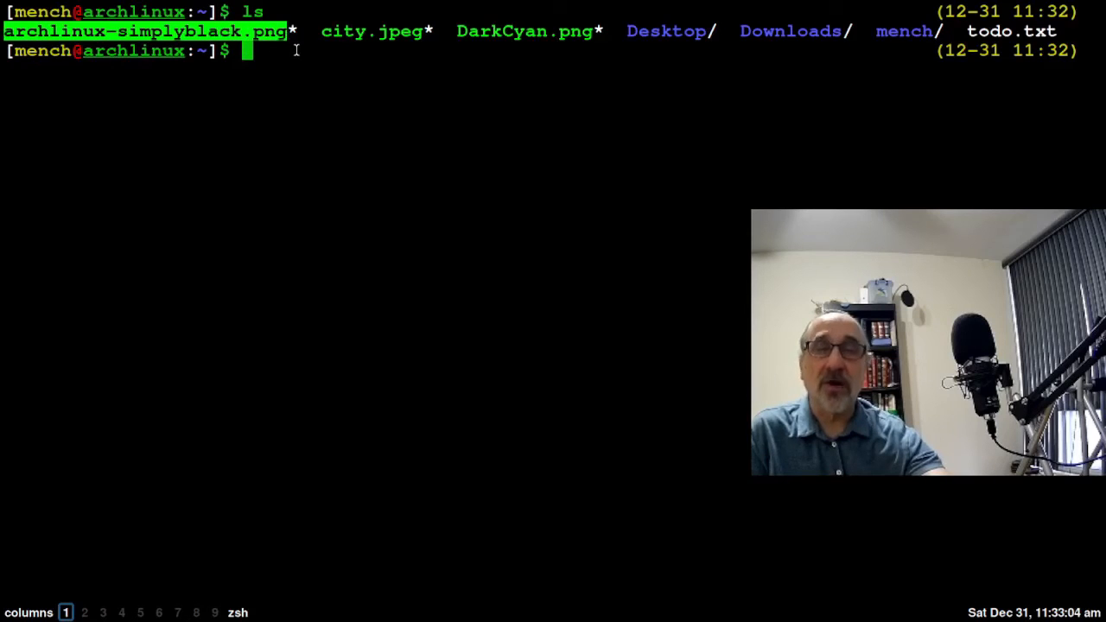
click(400, 58)
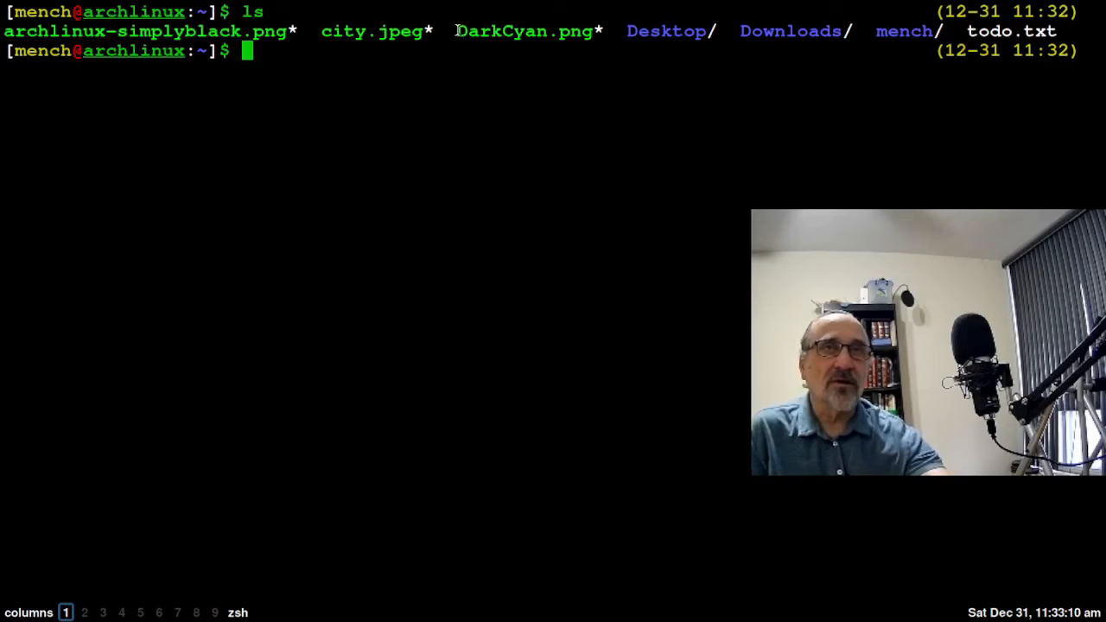
drag(450, 31, 597, 35)
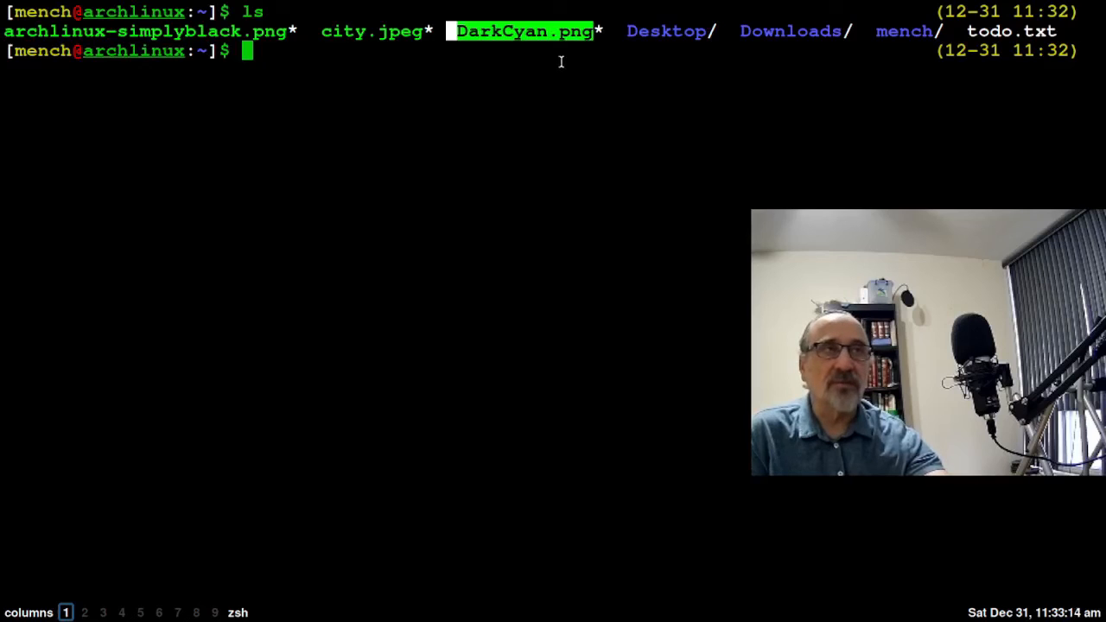
click(508, 57)
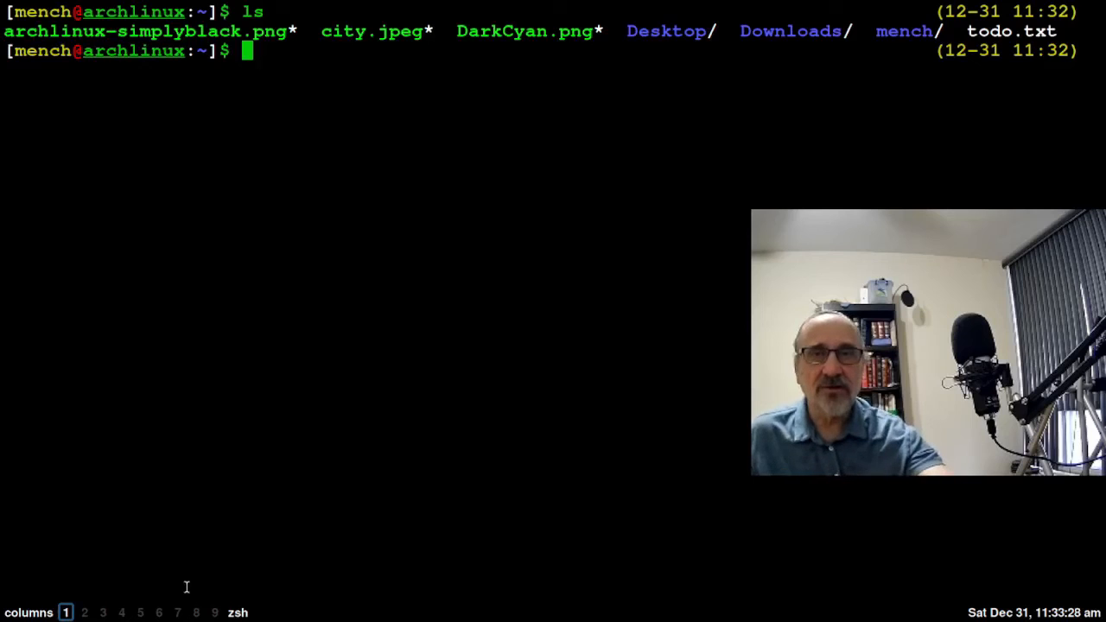
- Open a terminal on workspace 4, run qtileconfig to view the Qtile configuration file, and quit Vim without changes
click(122, 612)
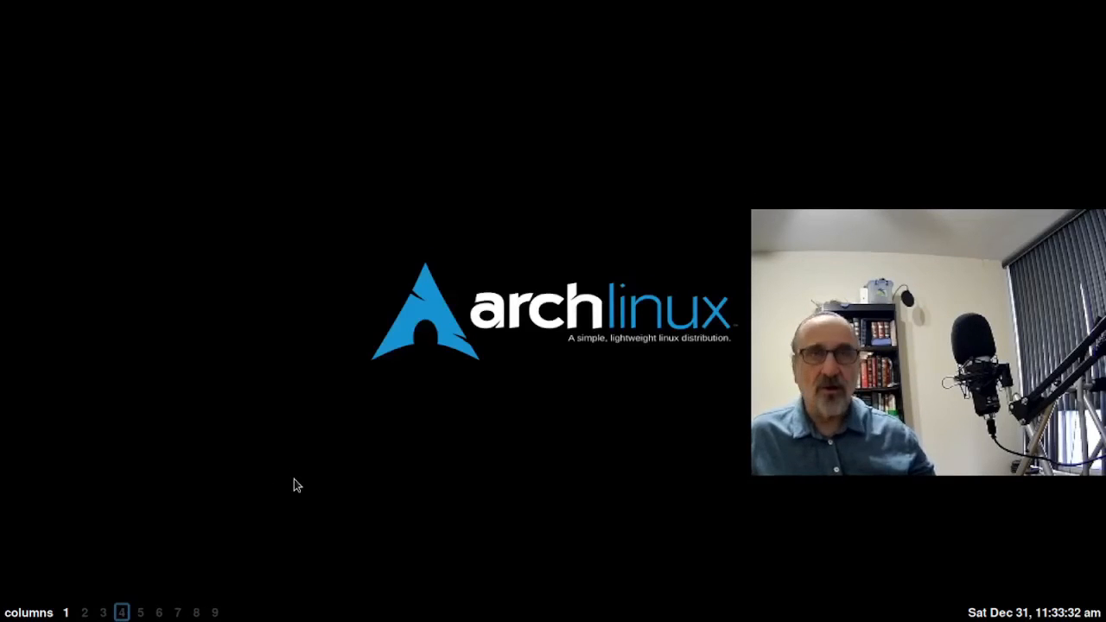
key(super+Return)
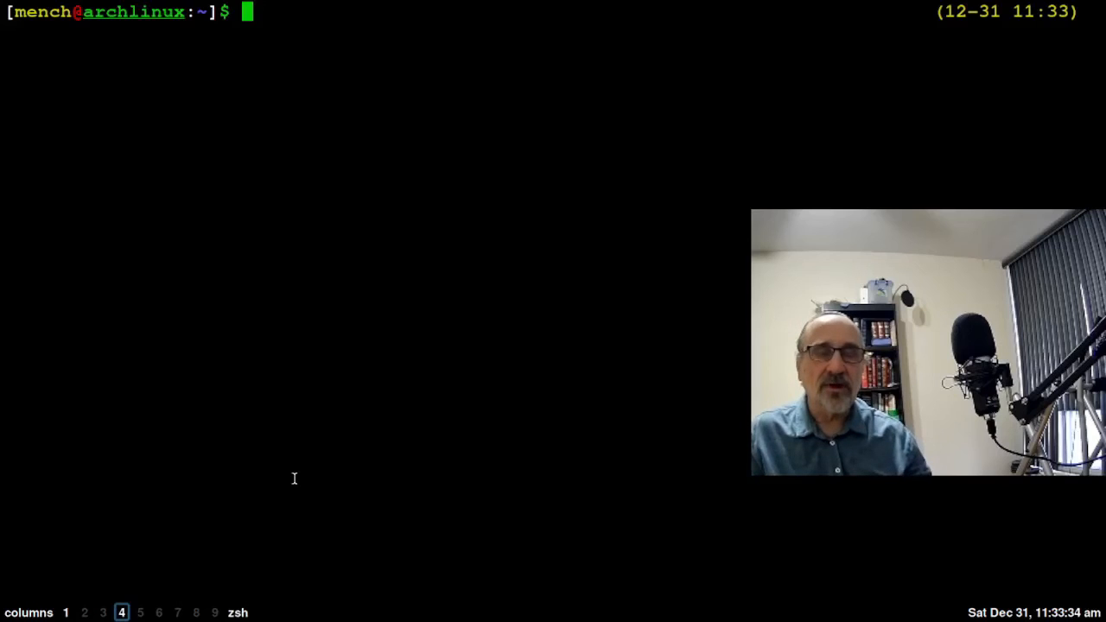
text(qtile)
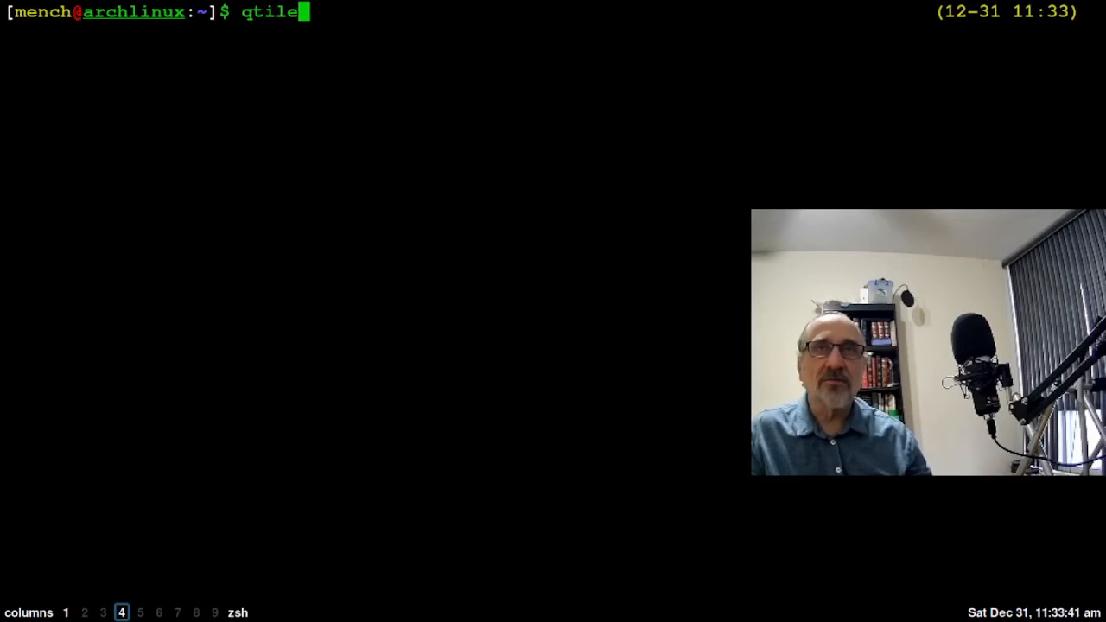
text(conf)
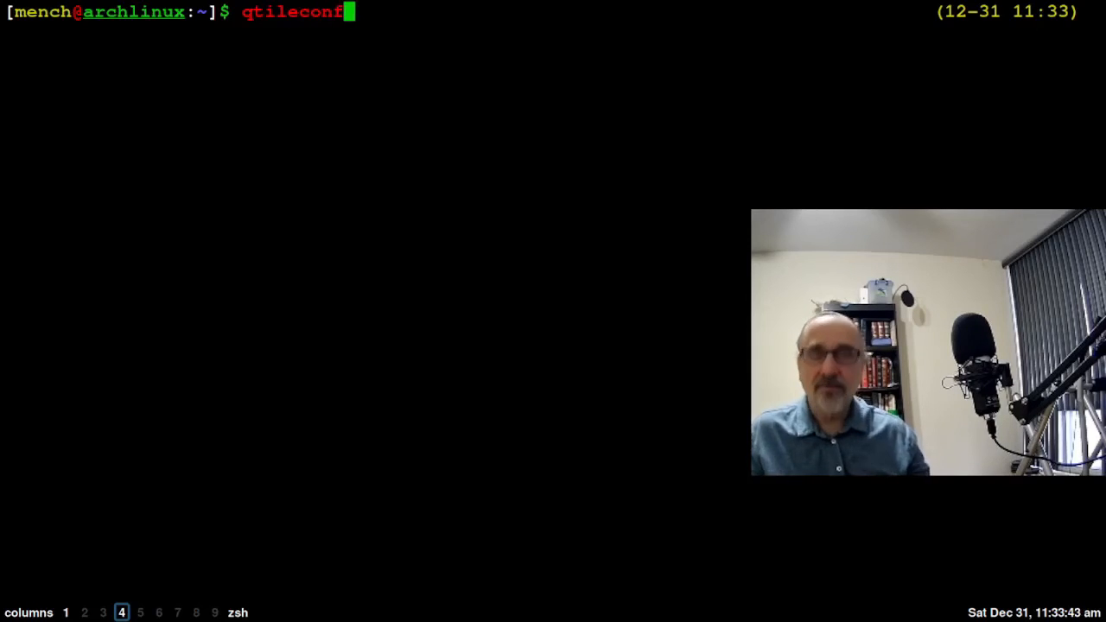
text(ig)
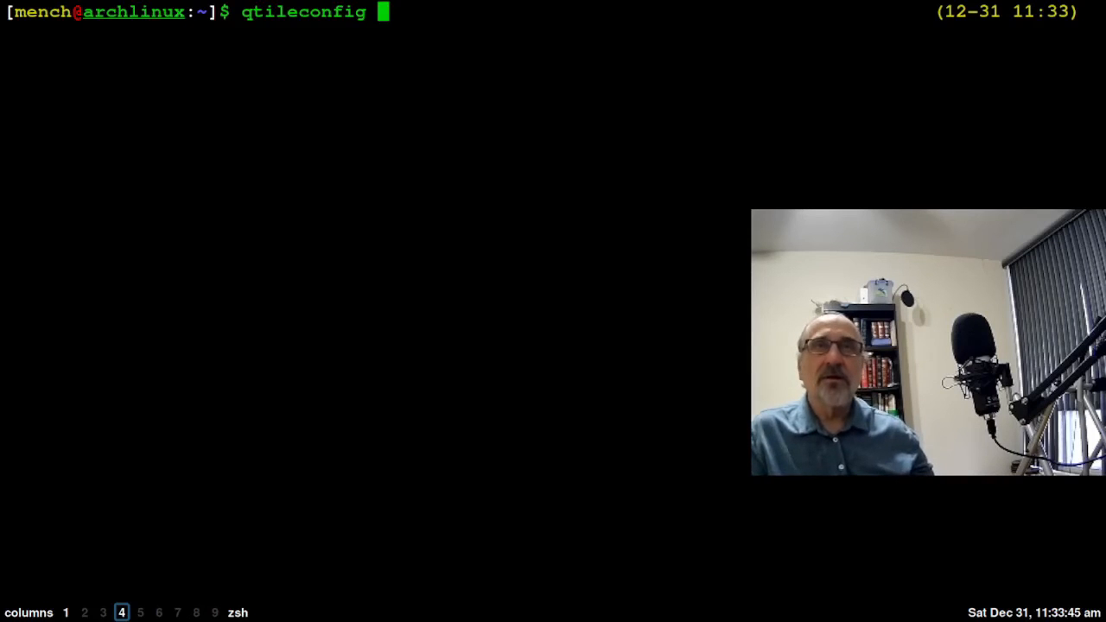
key(Return)
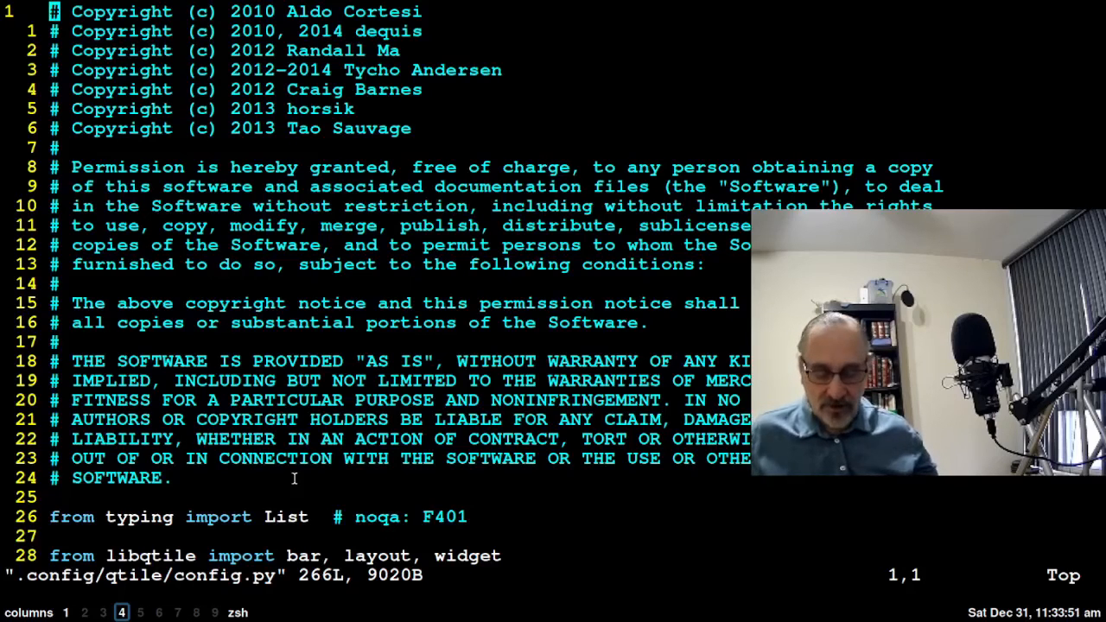
key(colon)
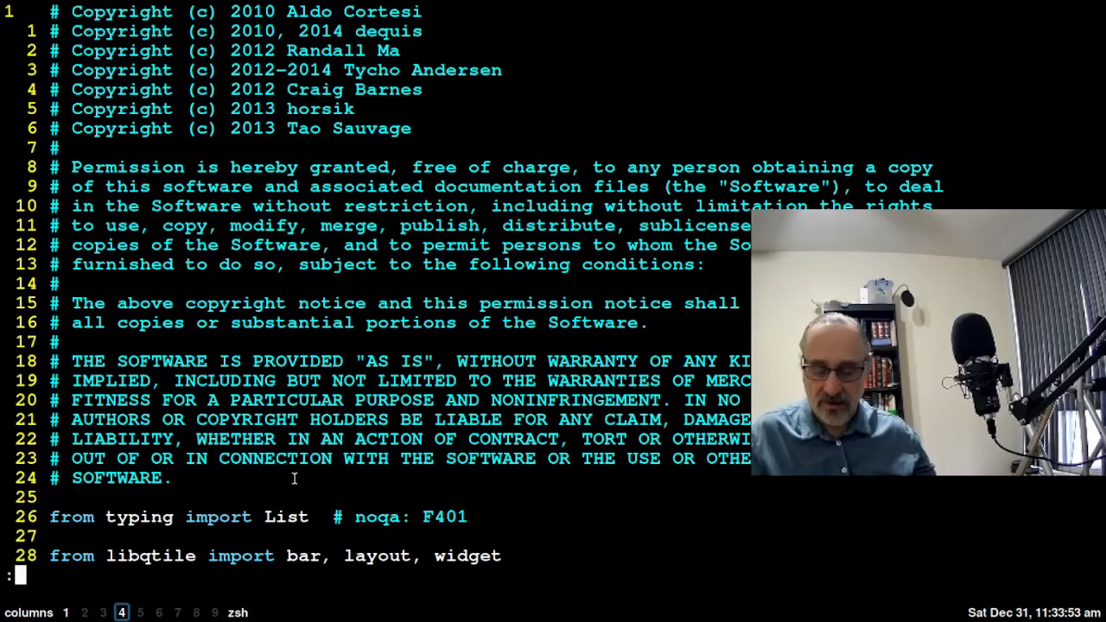
text(q)
key(Return)
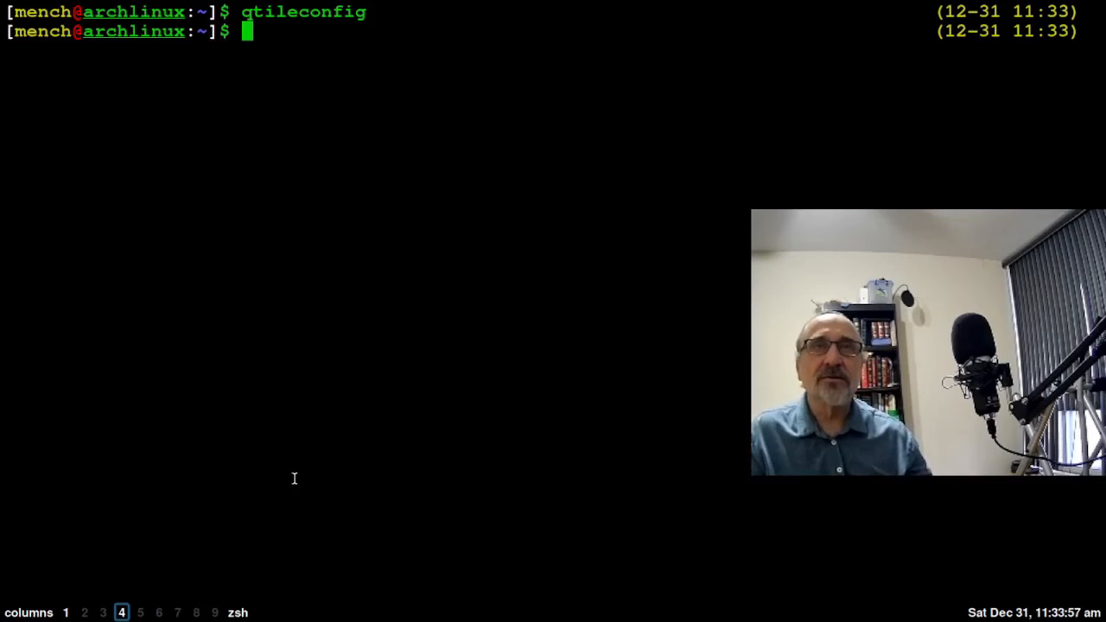
- Change the terminal's working directory to .config/qtile
text(cd )
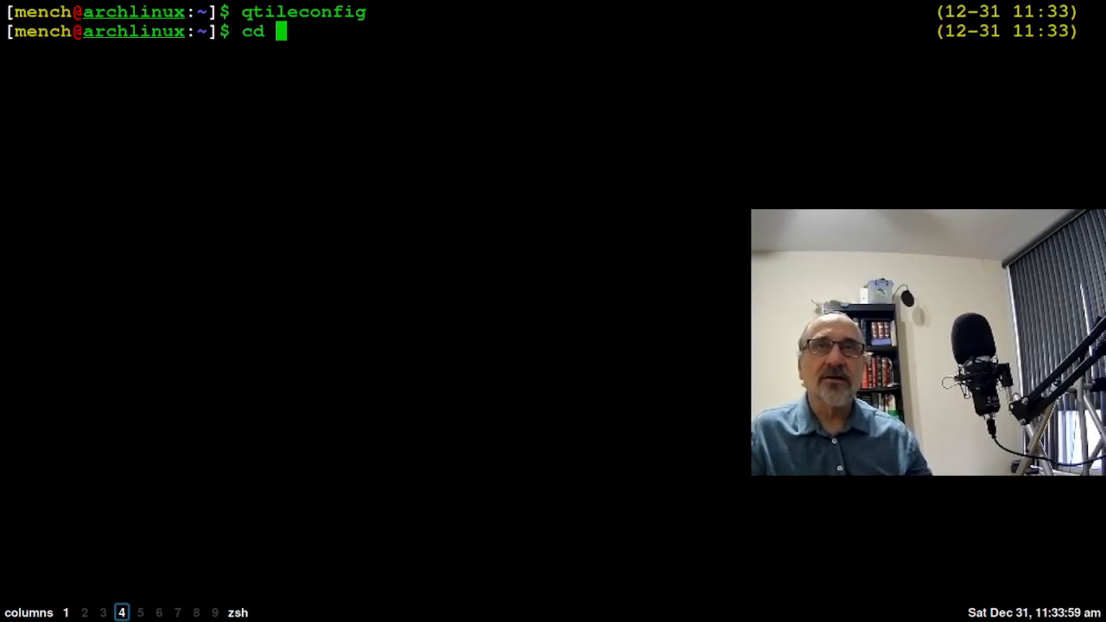
text(qti)
key(BackSpace)
key(BackSpace)
key(BackSpace)
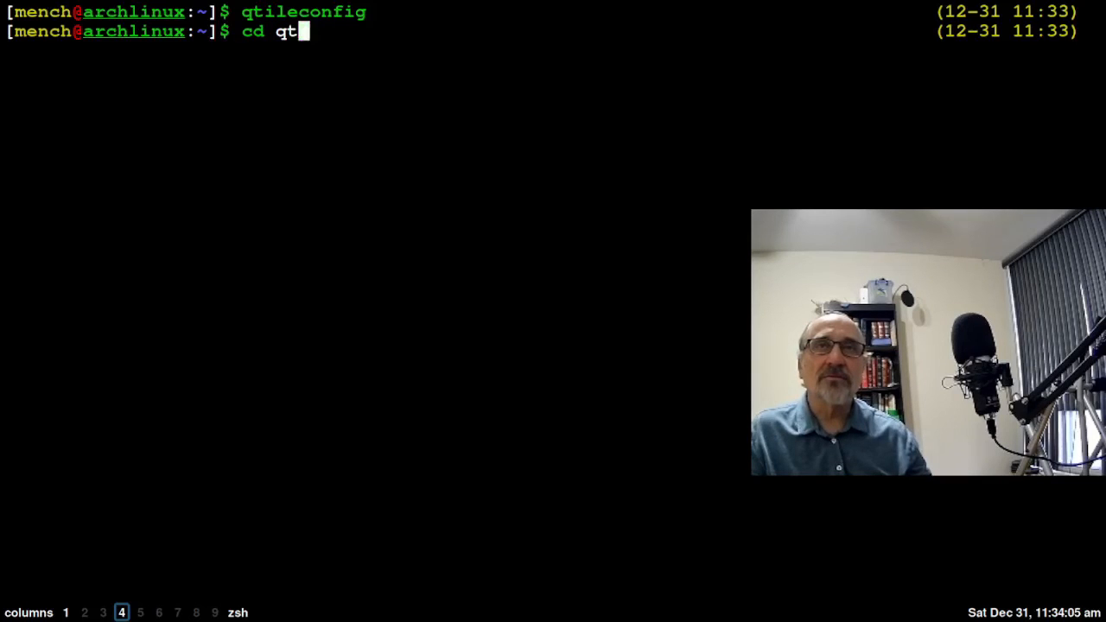
text(.config)
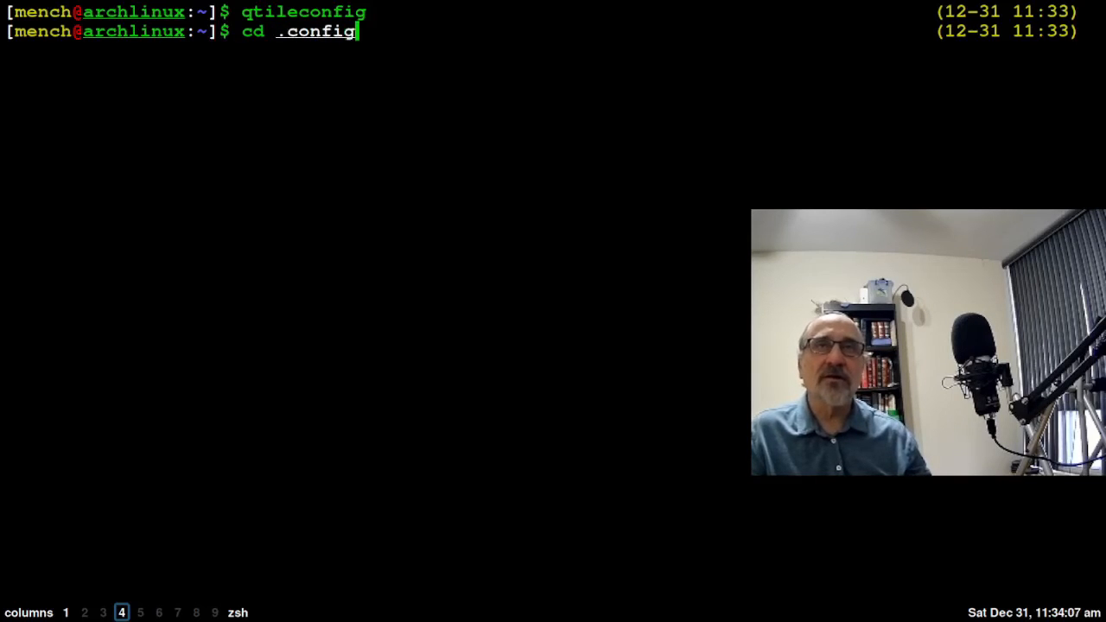
text(/qtile)
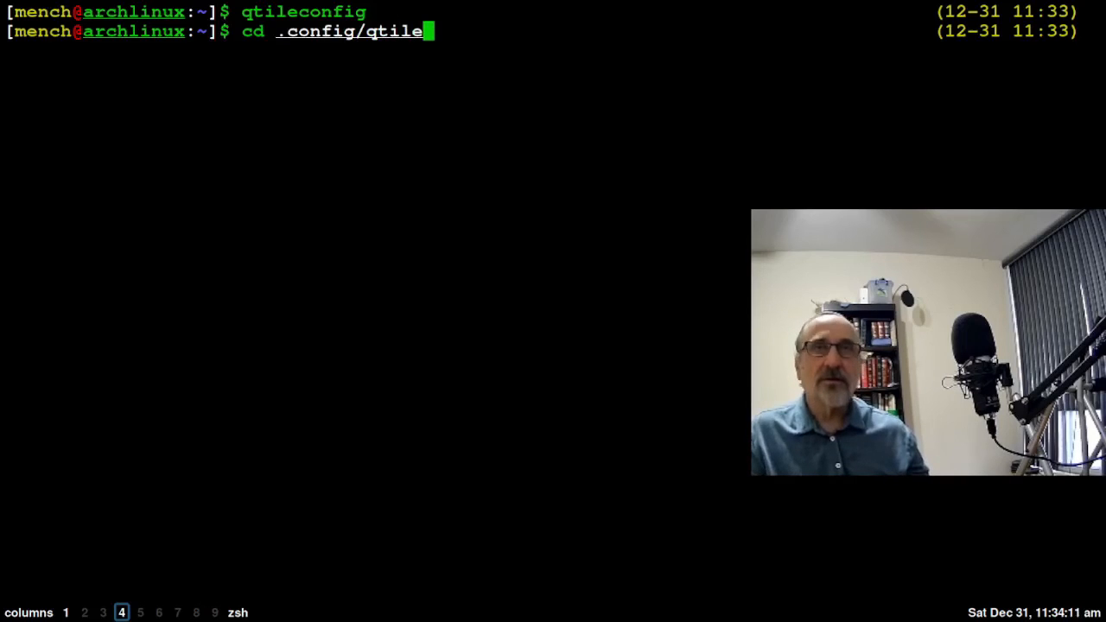
key(Return)
- Open config.py from the qtile folder in Vim to view it, and quit without changes
key(Up)
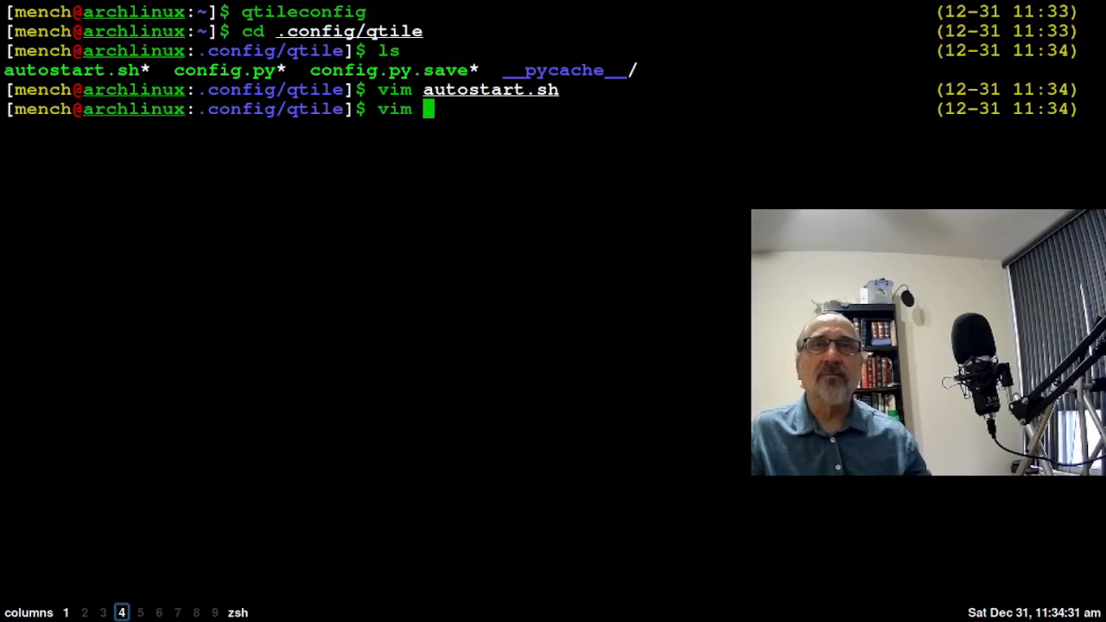
text(config.)
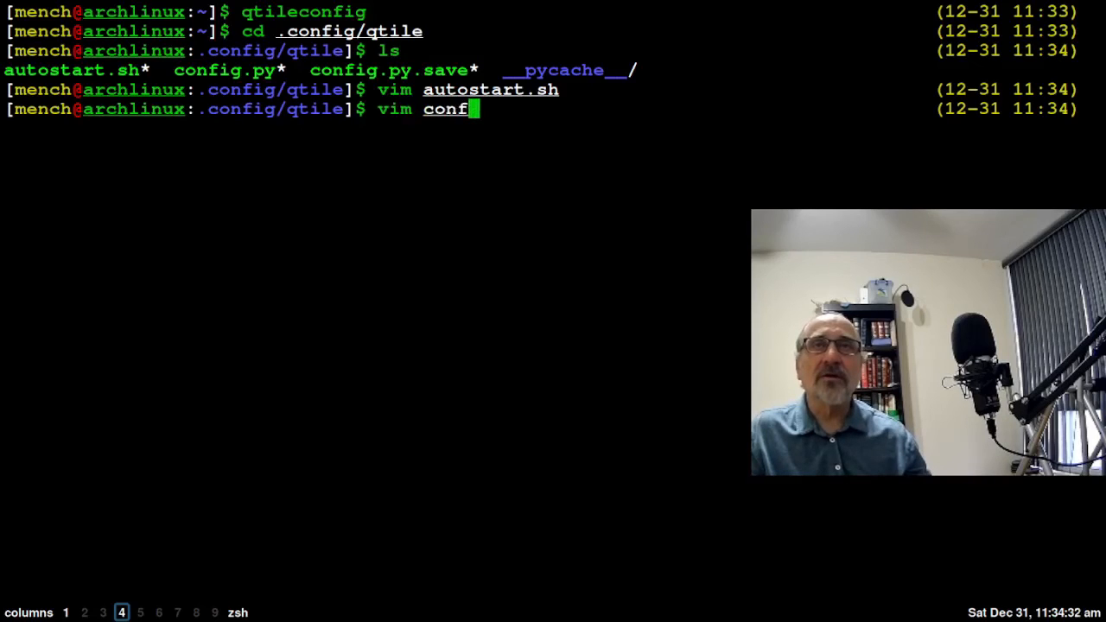
text(y)
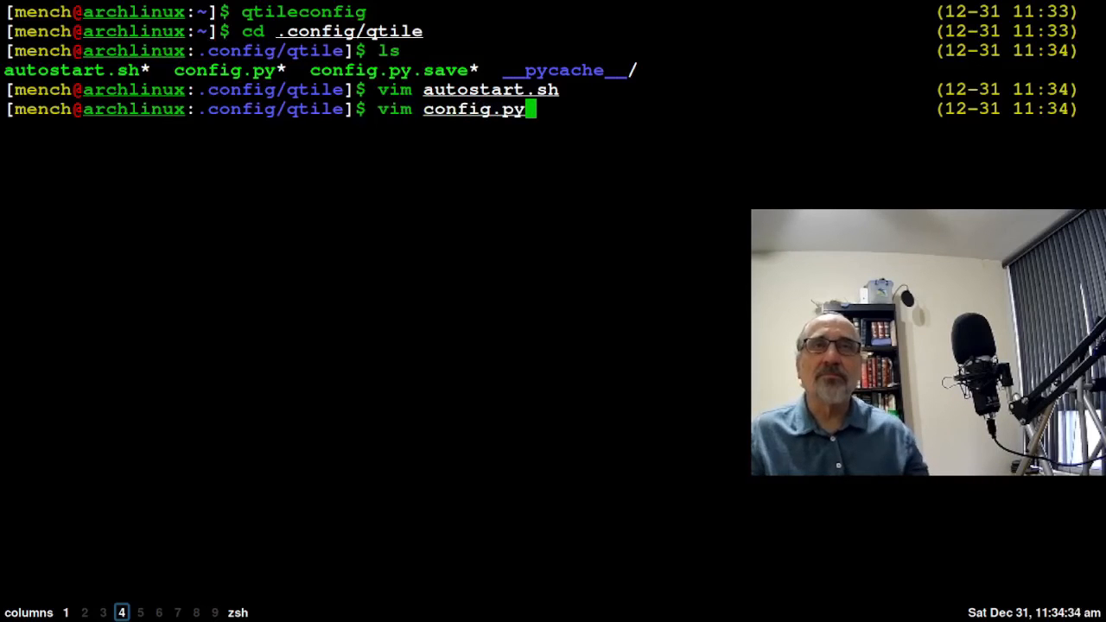
key(Return)
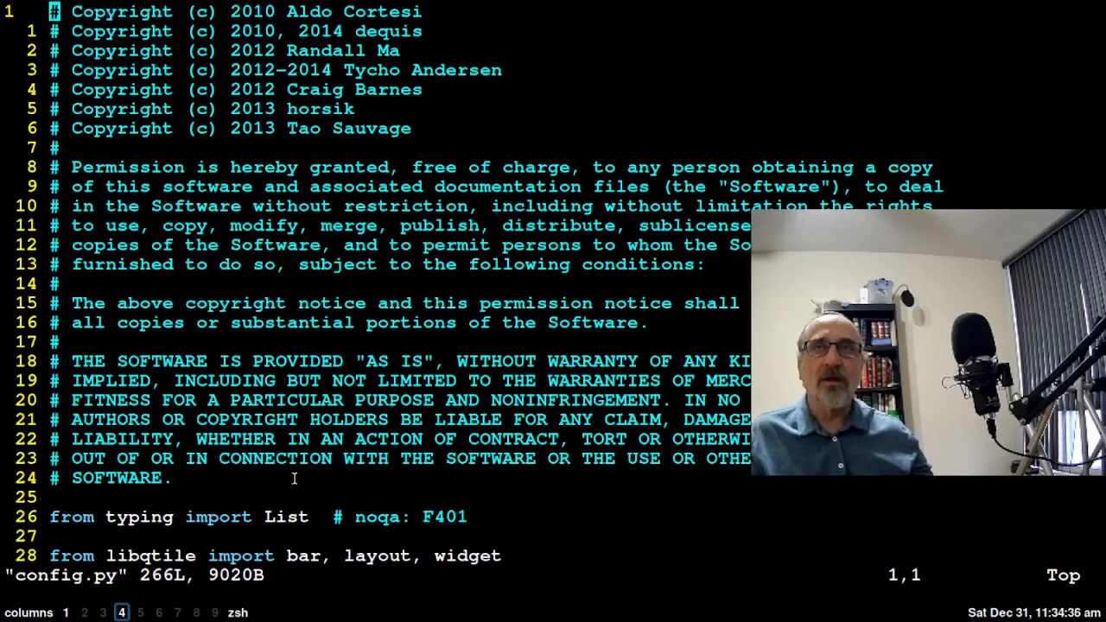
key(shift+semicolon)
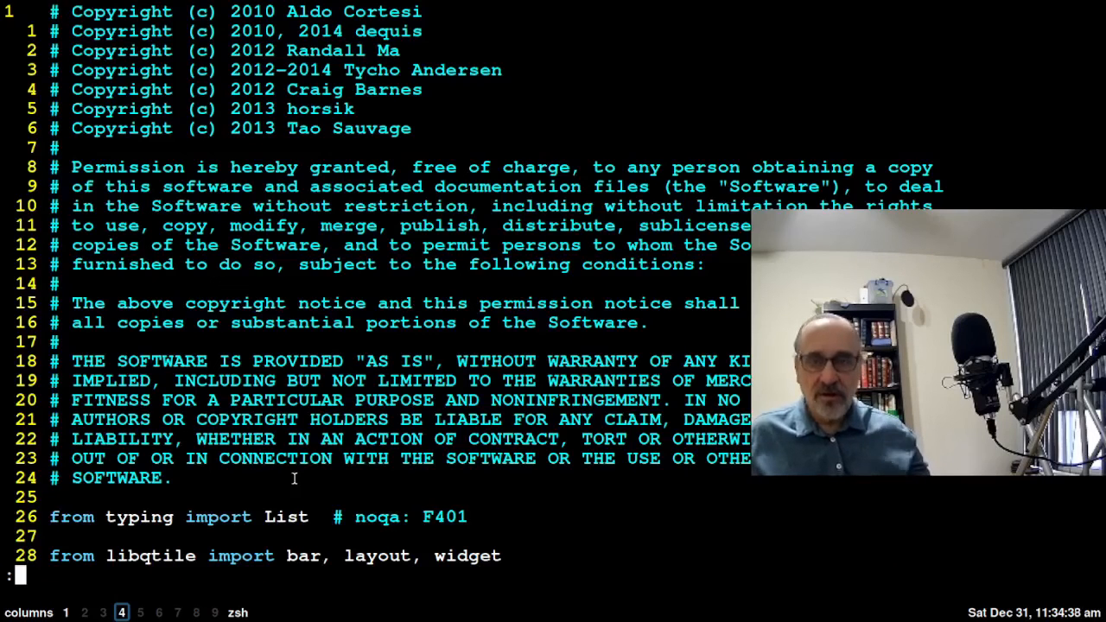
text(q)
key(Return)
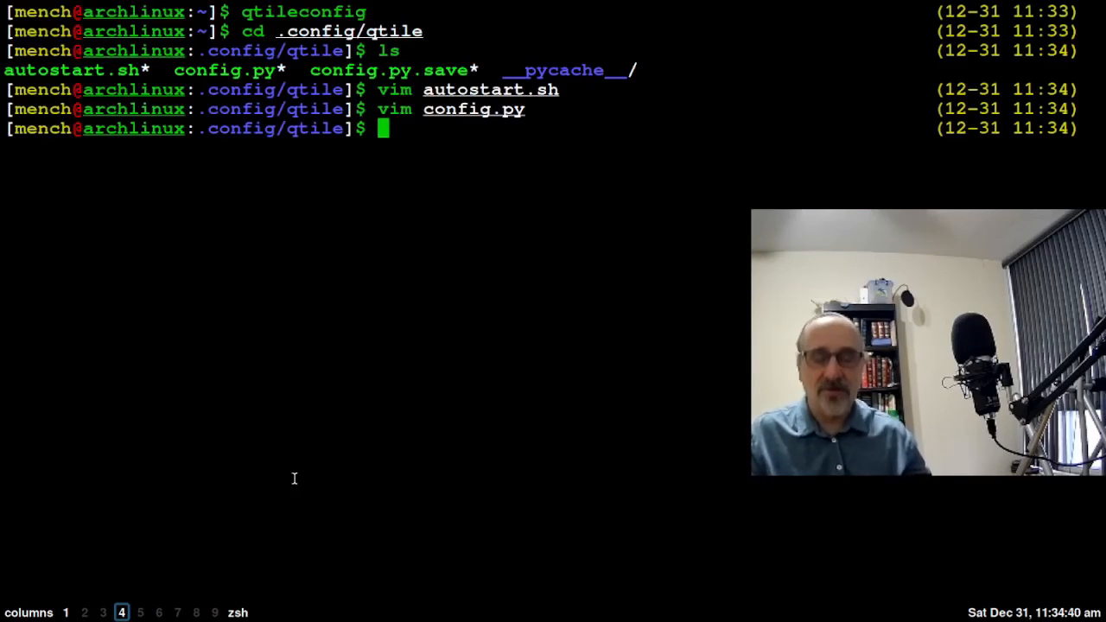
- Return to the home directory and clear the terminal
text(cd)
key(Return)
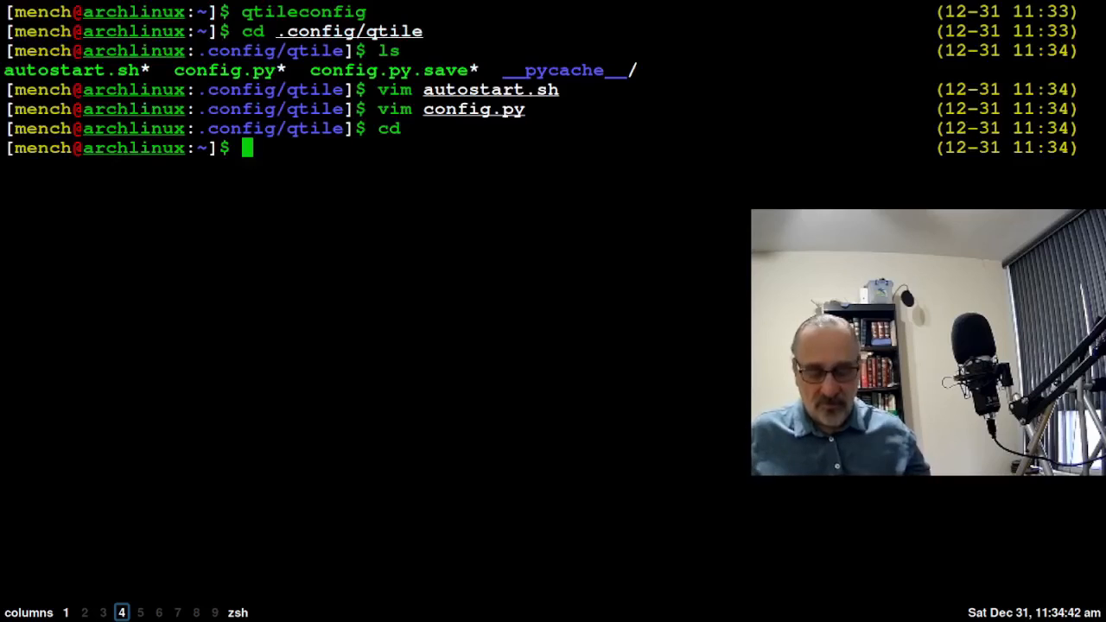
key(ctrl+l)
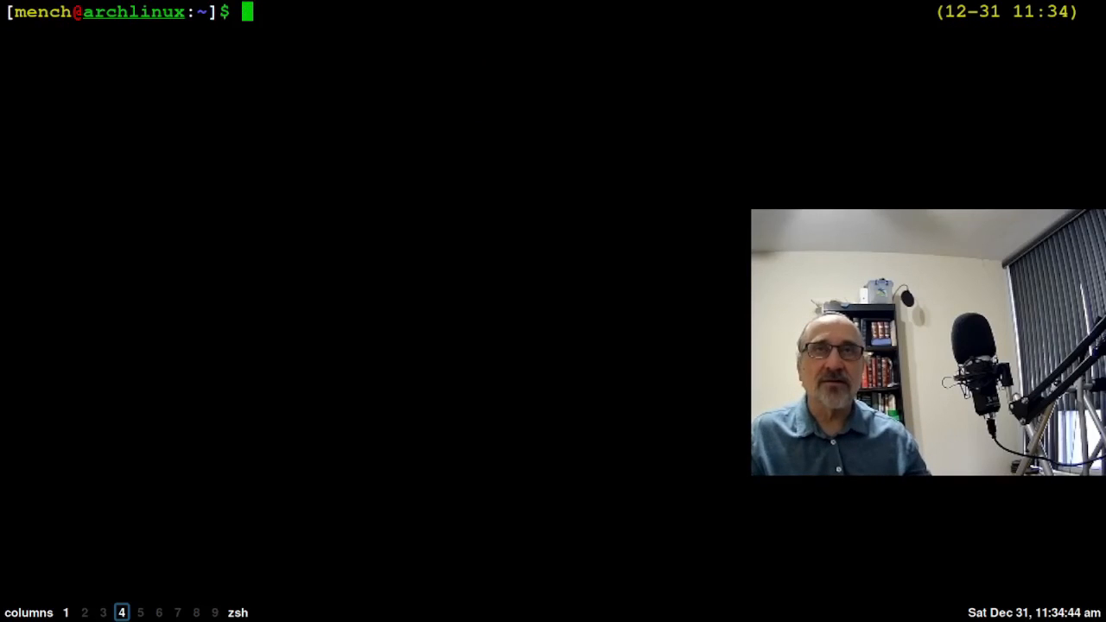
- Open the Qtile configuration from the home directory with the qtileconfig alias
text(qi)
key(BackSpace)
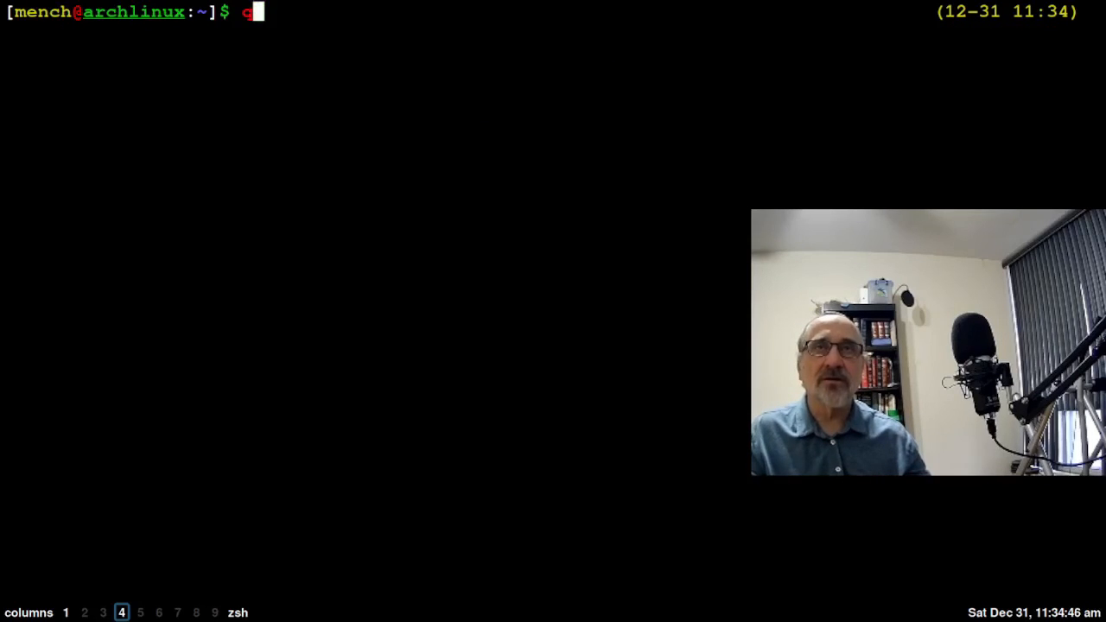
text(tile)
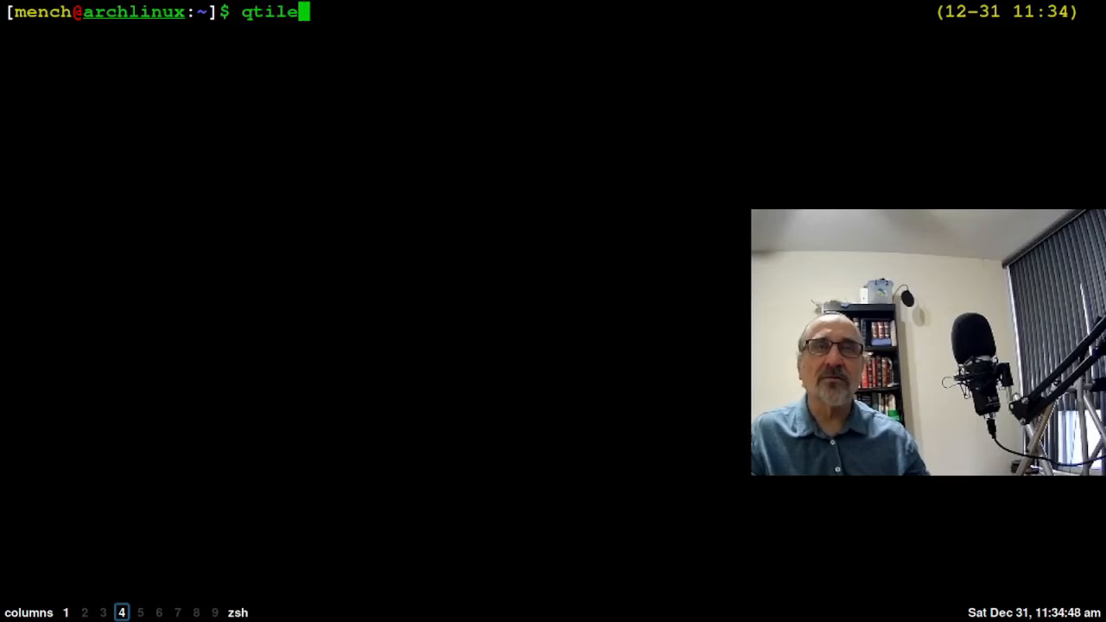
text(config)
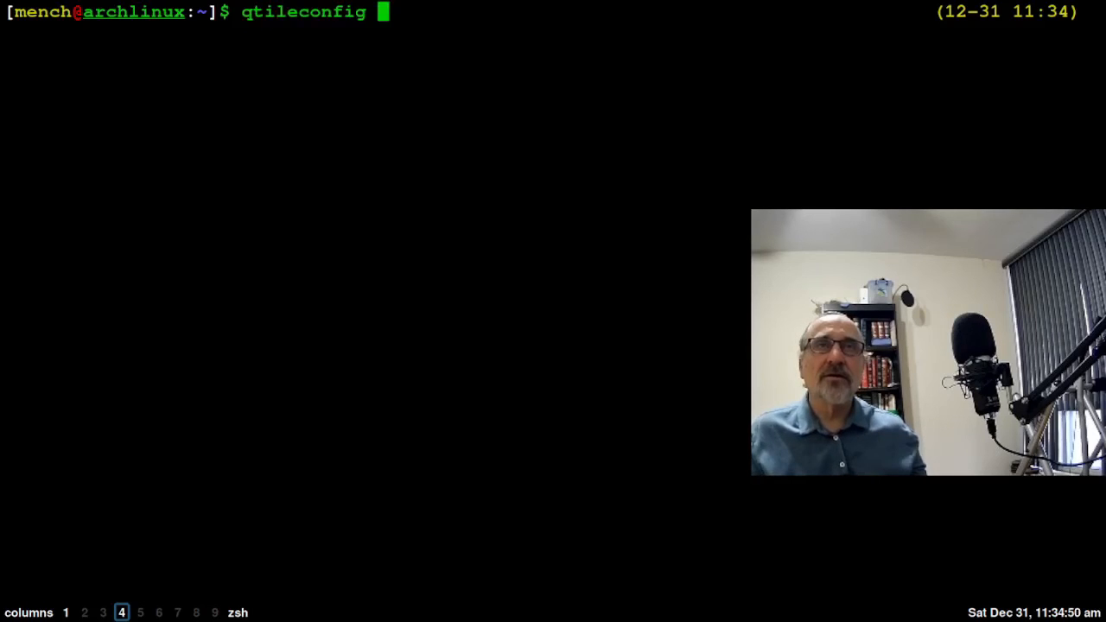
key(Return)
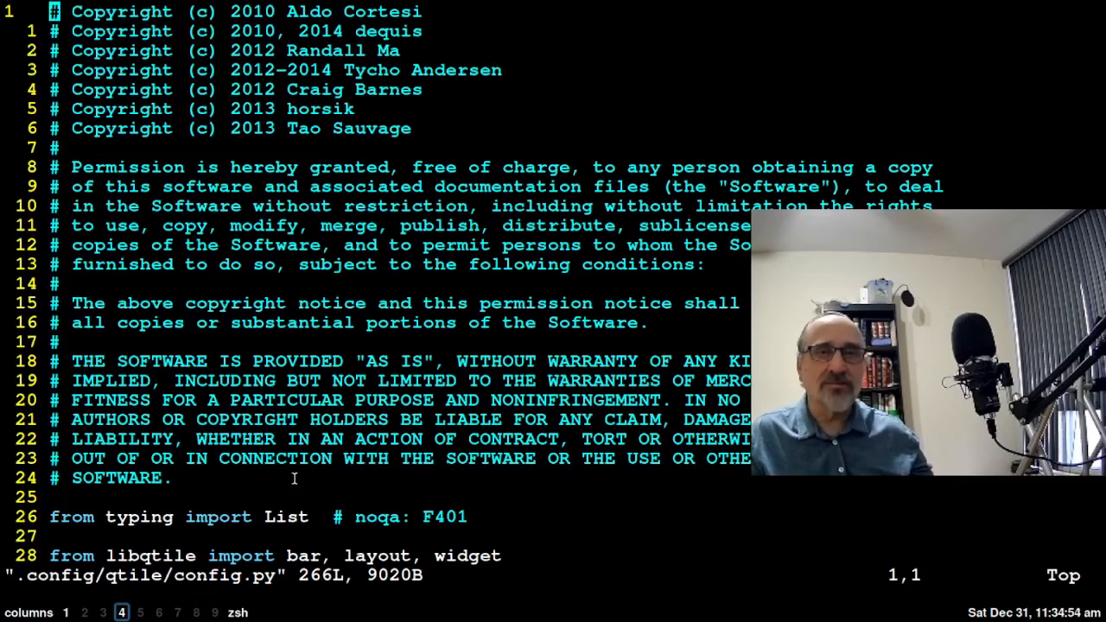
- Search the configuration for "wall" and highlight the block from the "# Set Wallpaper" comment through the wallpaper_mode line
key(slash)
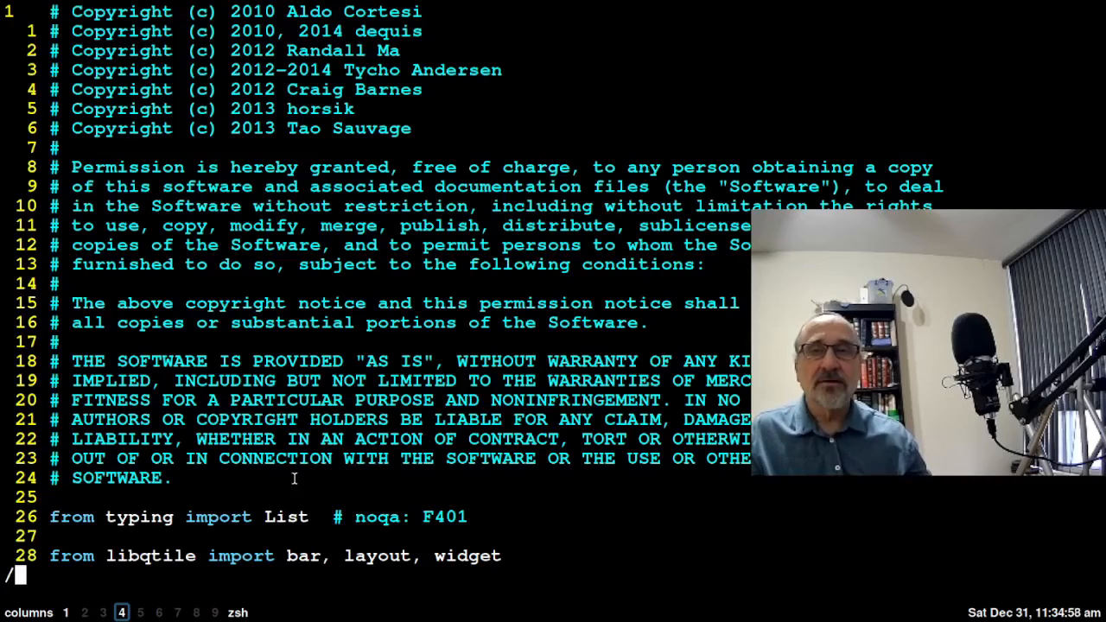
text(wall)
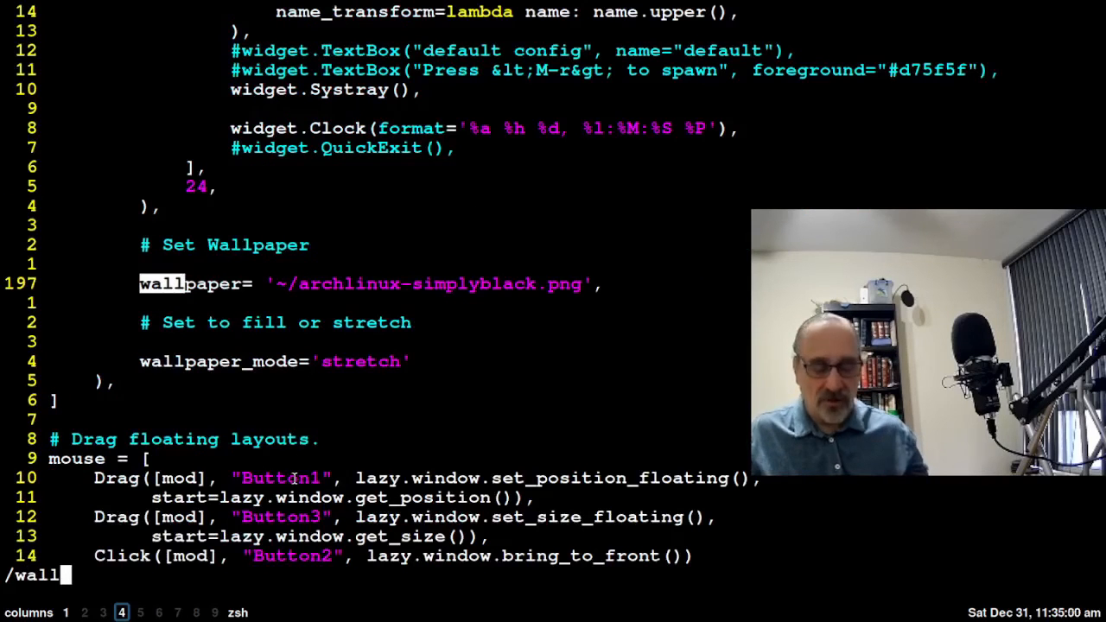
key(Return)
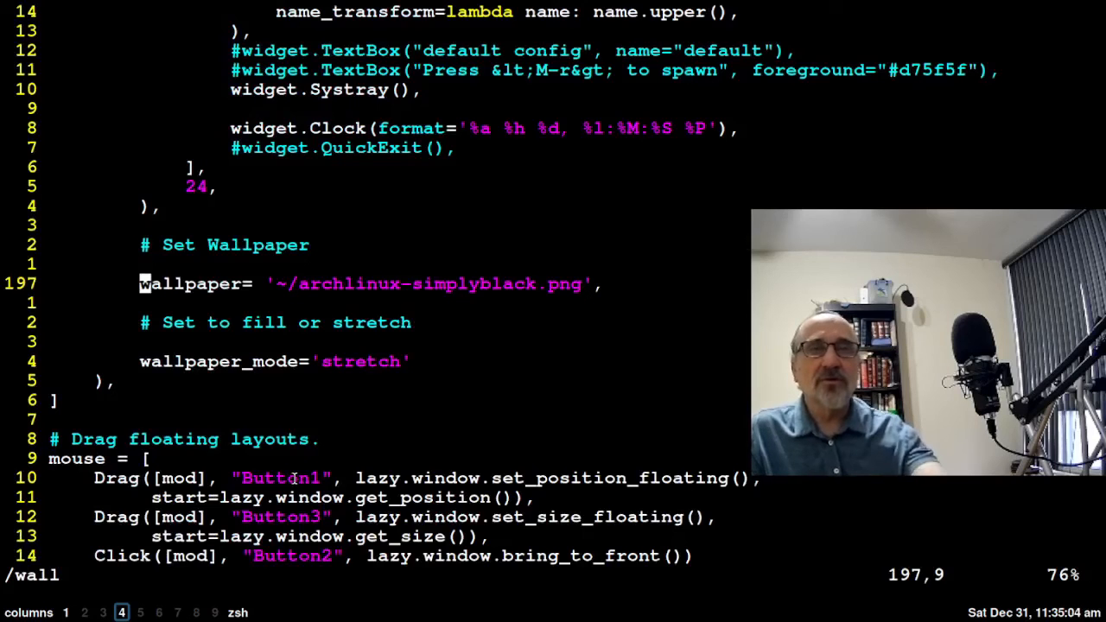
click(134, 244)
drag(134, 244, 429, 362)
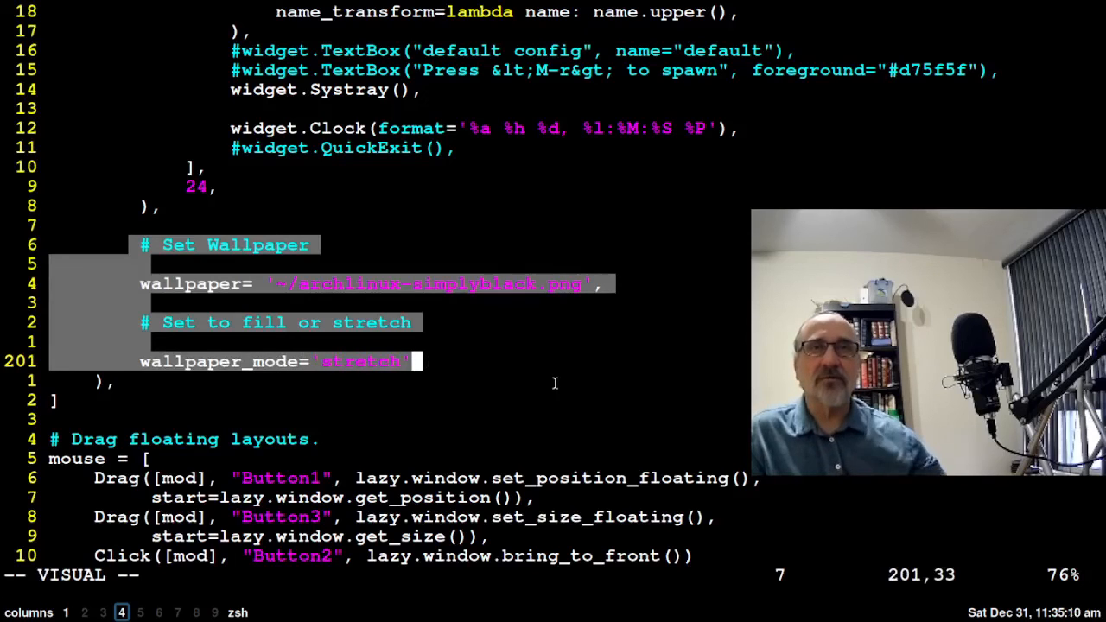
key(y)
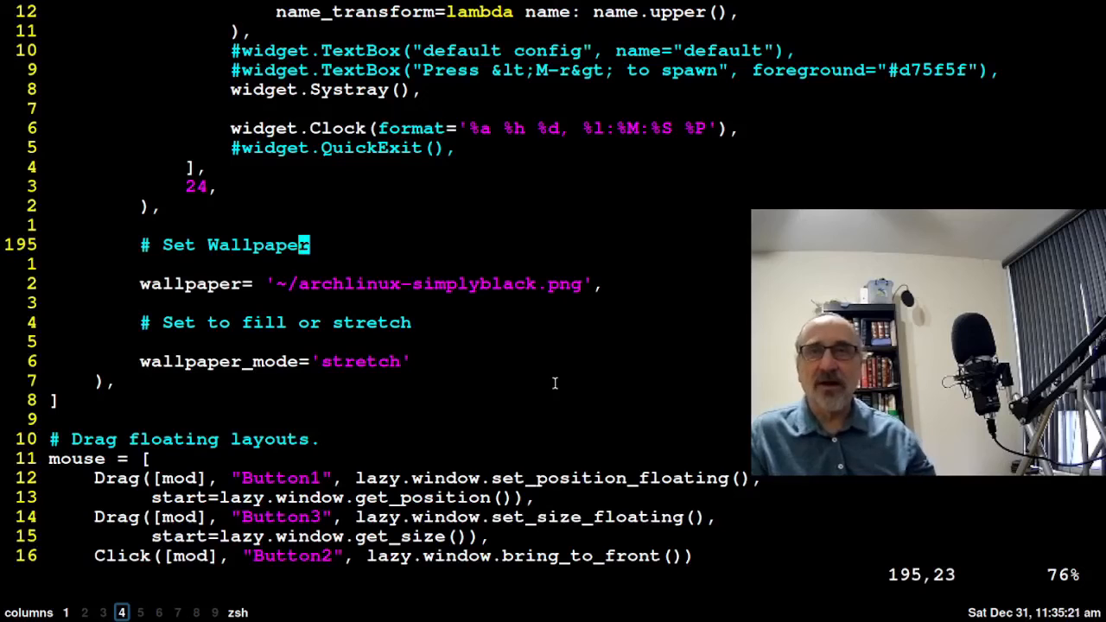
- Step through the wallpaper block down to the wallpaper_mode setting and back to the end of the "# Set Wallpaper" comment
key(j)
key(j)
key(j)
key(j)
key(j)
key(j)
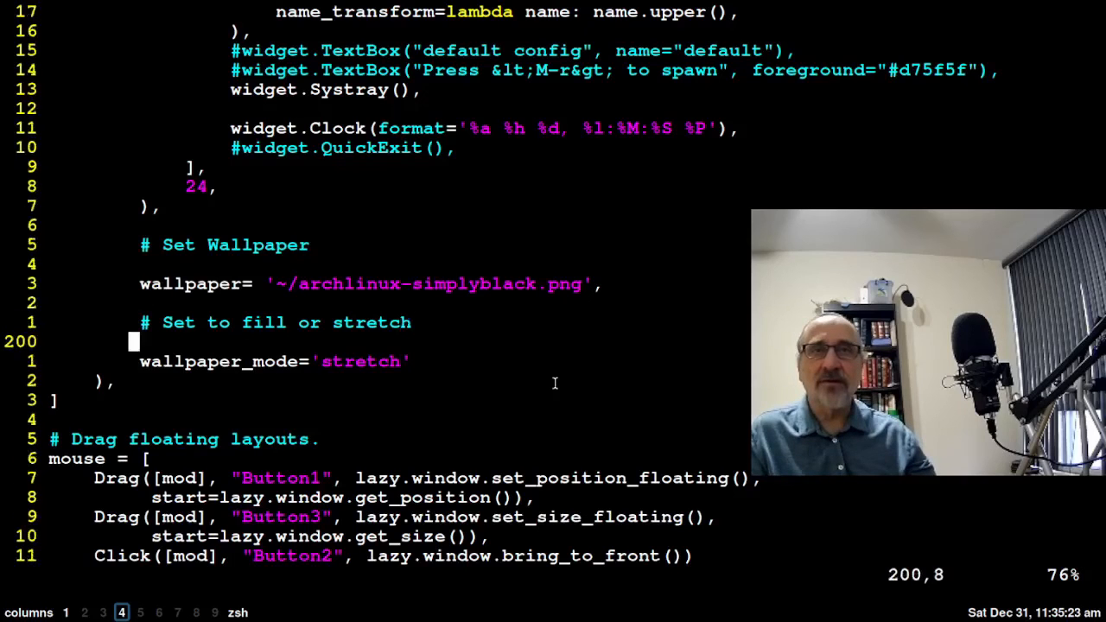
key(dollar)
key(k)
key(k)
key(k)
key(k)
key(k)
key(k)
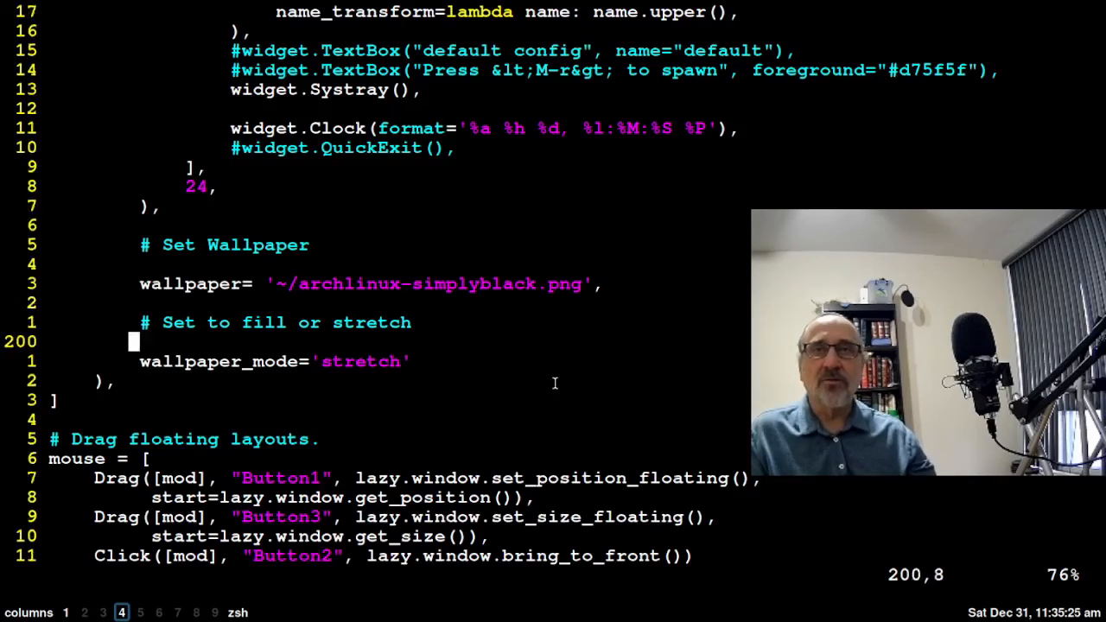
key(dollar)
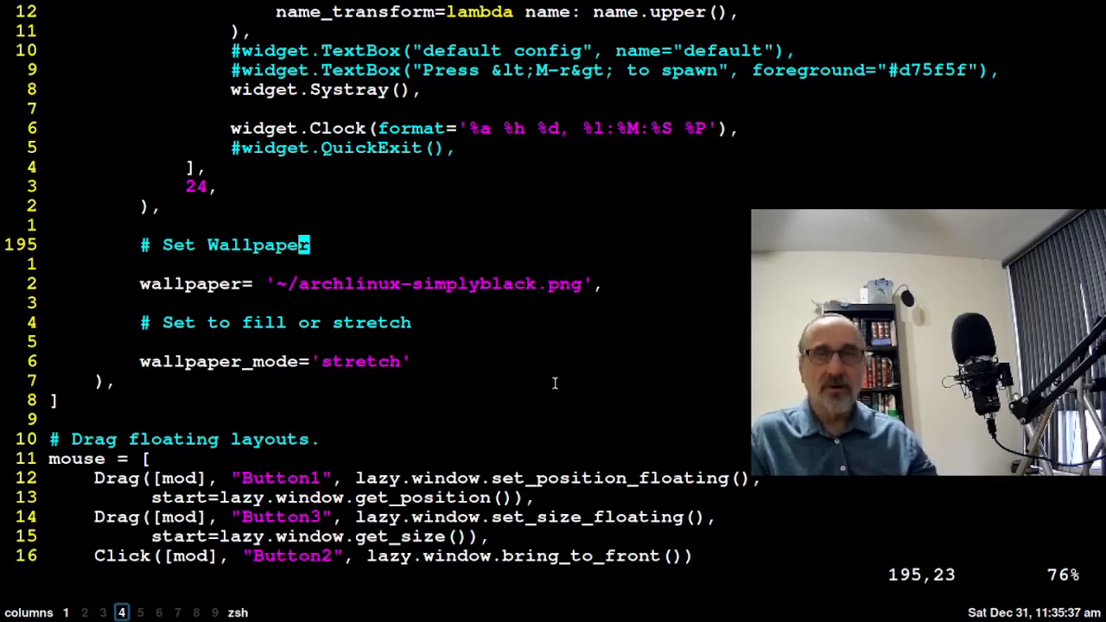
- Examine the wallpaper line by moving the cursor along its image path to the end of "simplyblack"
key(Up)
key(Up)
key(Up)
key(Down)
key(Down)
key(Down)
key(Down)
key(Down)
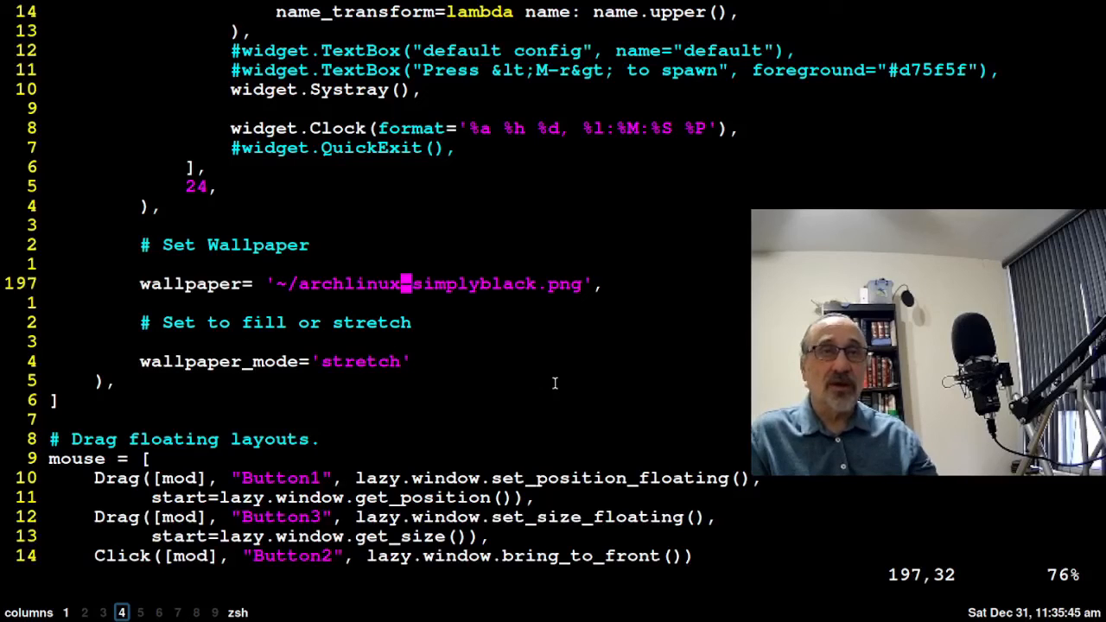
key(l)
key(l)
key(l)
key(l)
key(l)
key(l)
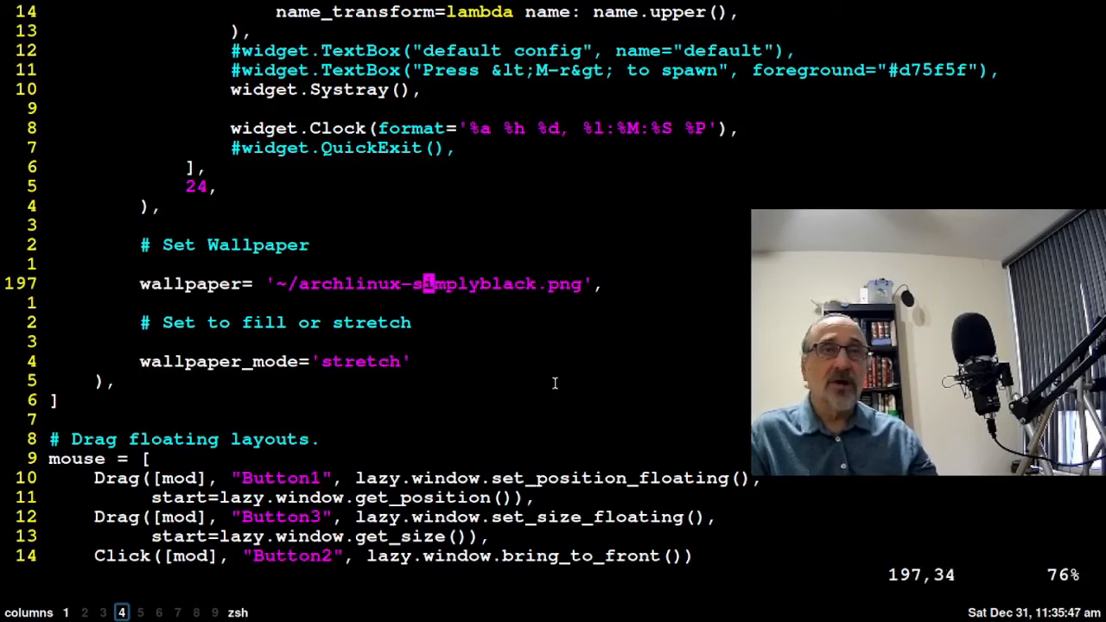
key(l)
key(l)
key(l)
key(l)
key(l)
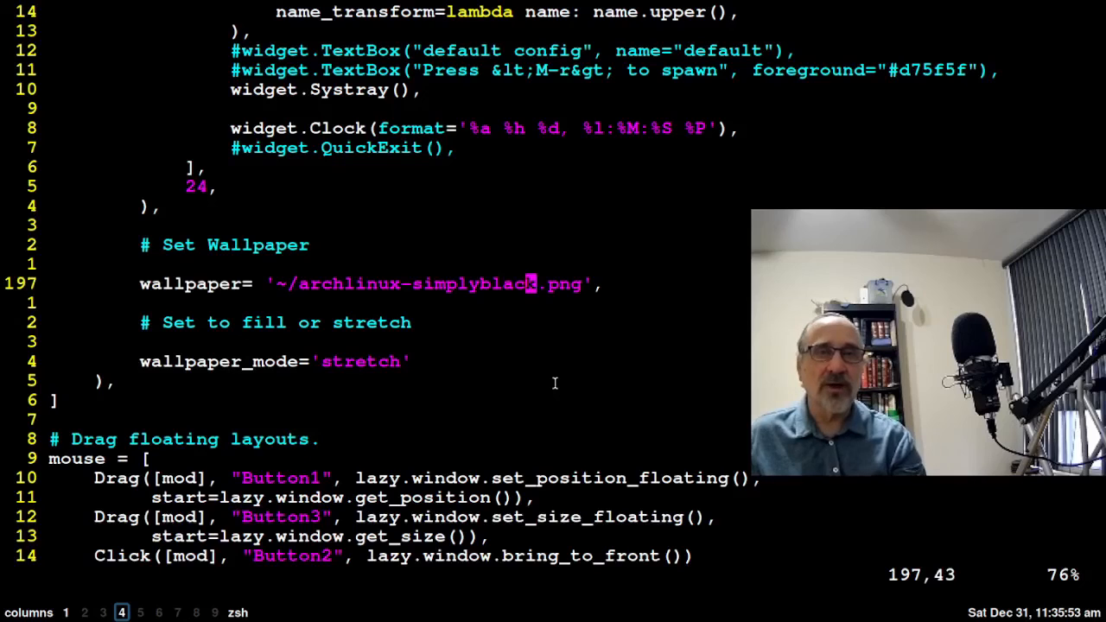
- Check the image names in workspace 1's home listing, and change the wallpaper path in the configuration on workspace 4 to '~/DarkCyan.png'
key(super+1)
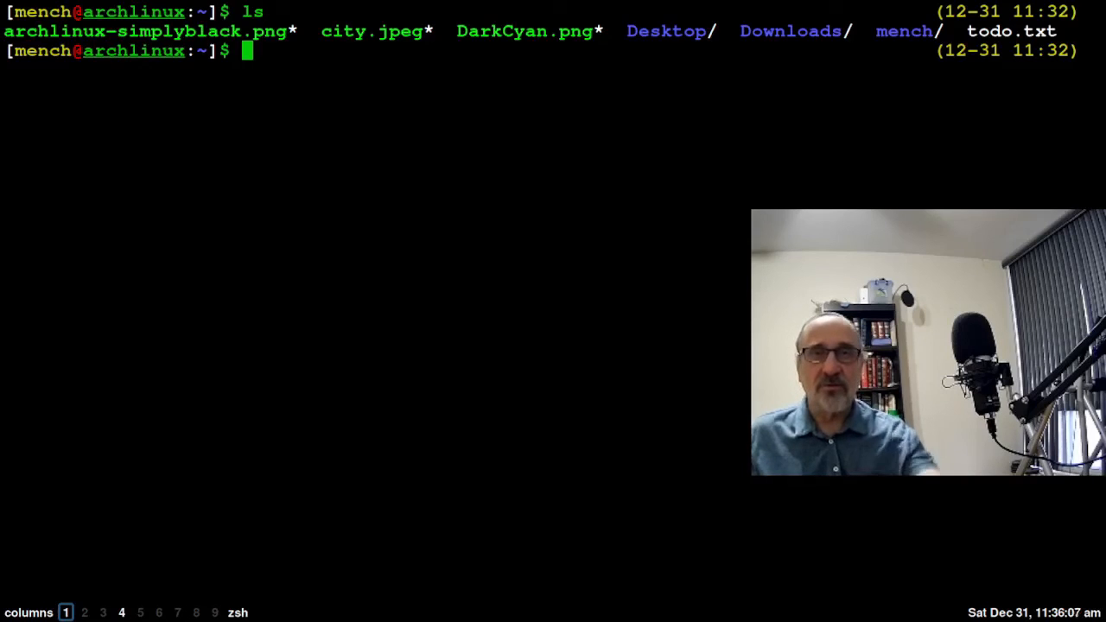
click(123, 613)
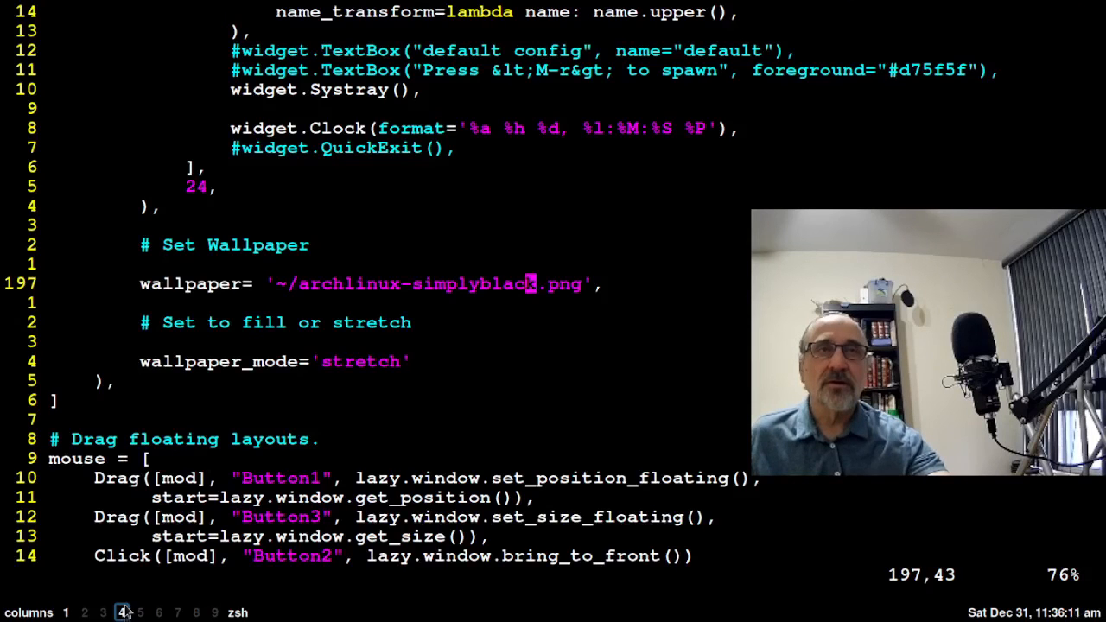
key(l)
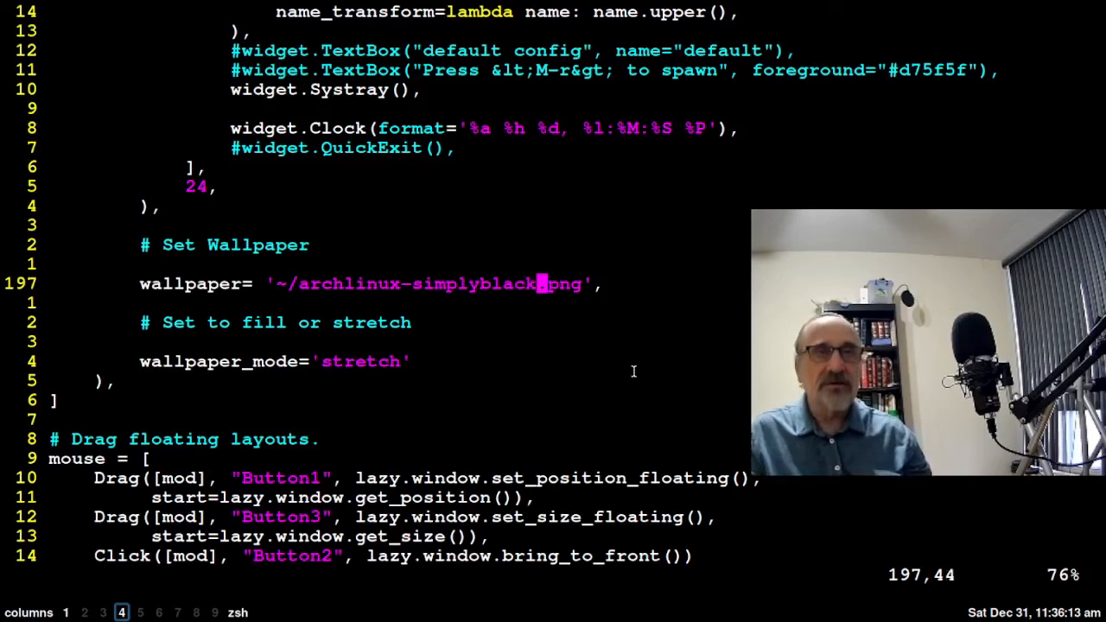
key(l)
key(l)
key(h)
key(i)
key(BackSpace)
key(BackSpace)
key(BackSpace)
key(BackSpace)
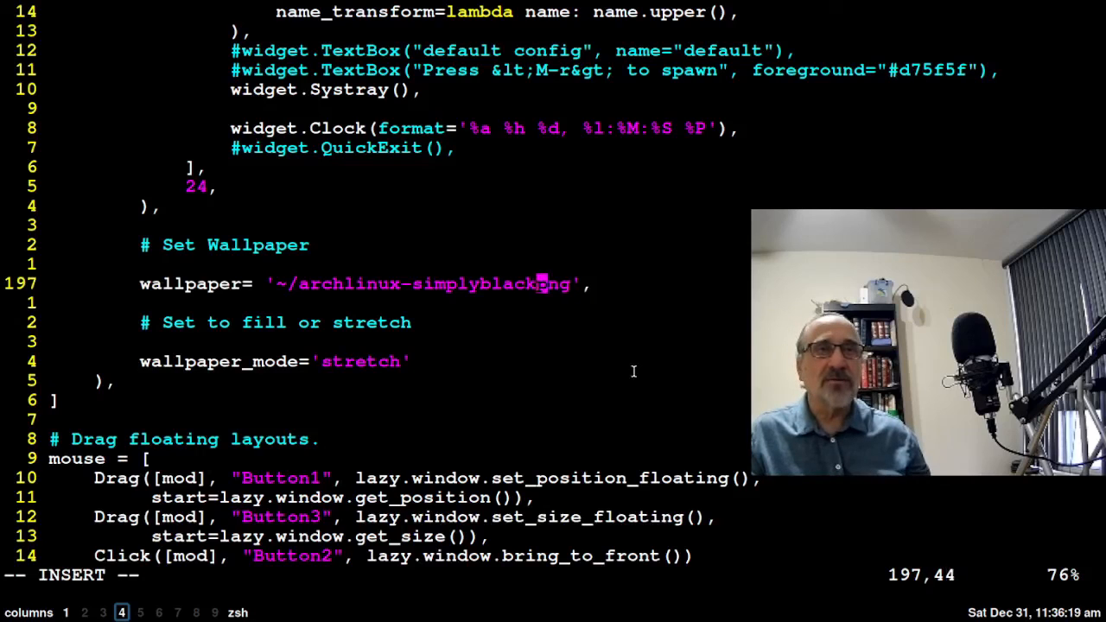
key(BackSpace)
key(BackSpace)
key(BackSpace)
key(BackSpace)
key(BackSpace)
key(BackSpace)
key(BackSpace)
key(BackSpace)
key(BackSpace)
key(BackSpace)
key(BackSpace)
key(BackSpace)
key(BackSpace)
key(BackSpace)
key(BackSpace)
key(BackSpace)
key(BackSpace)
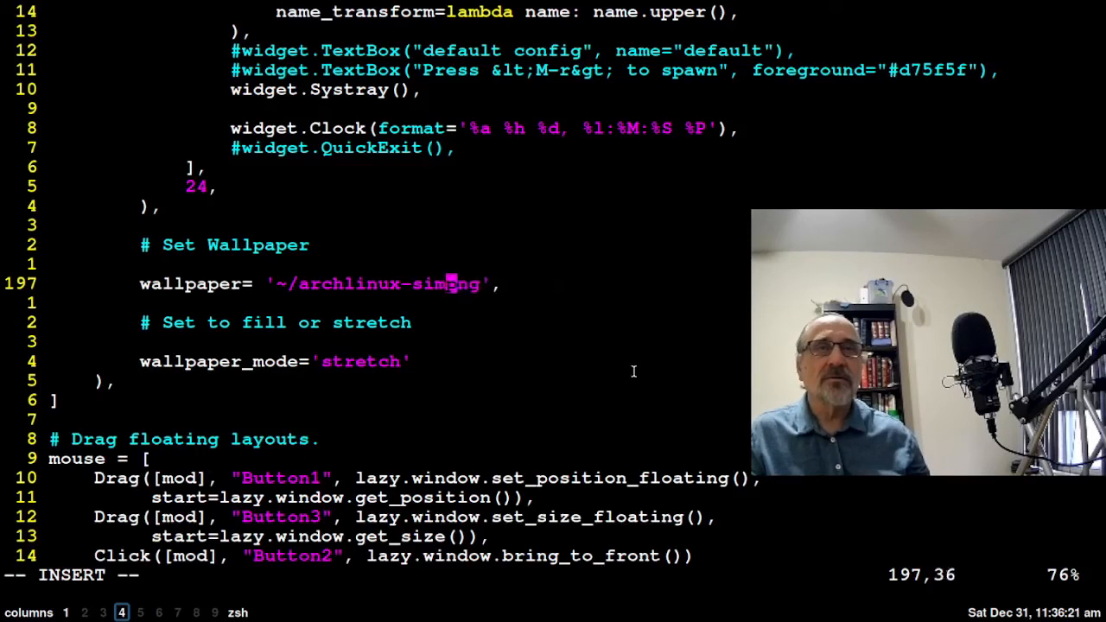
key(BackSpace)
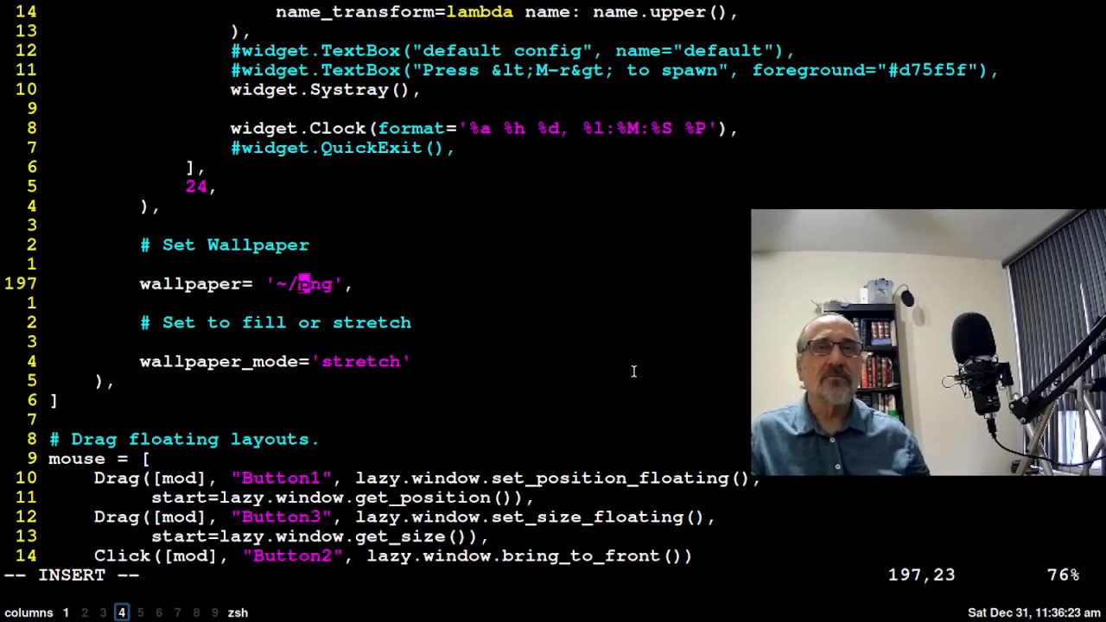
text(DarkC)
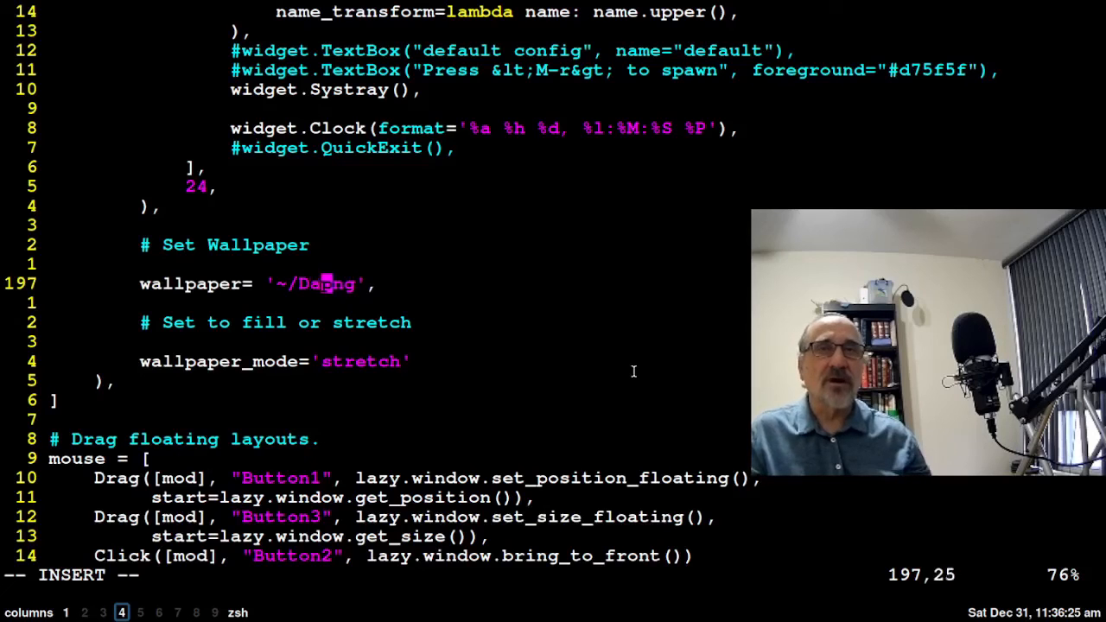
text(yan.)
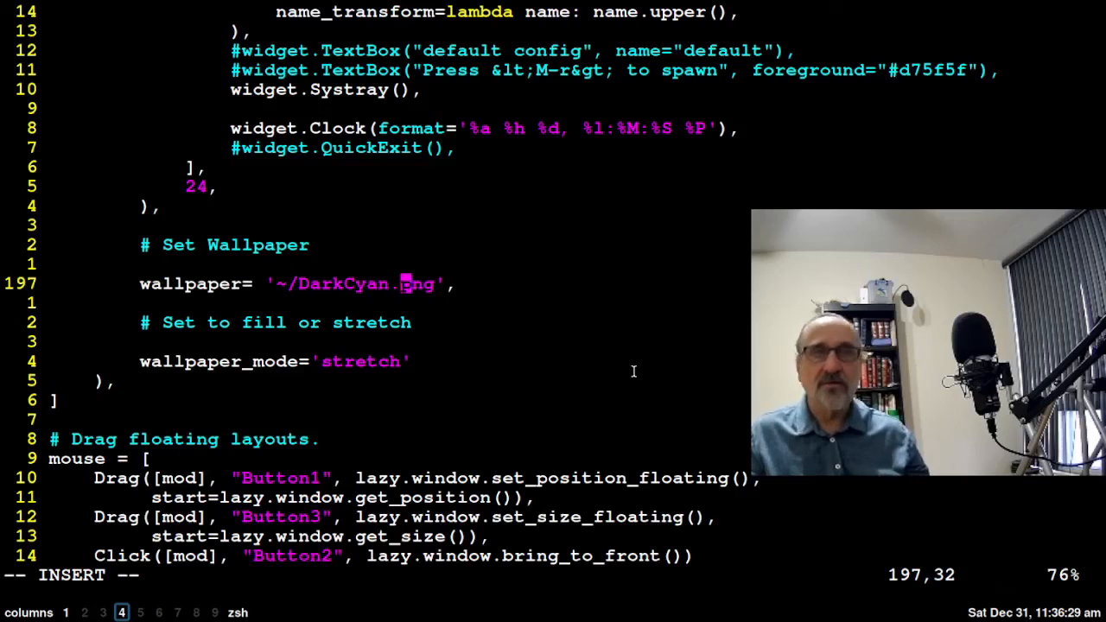
key(Escape)
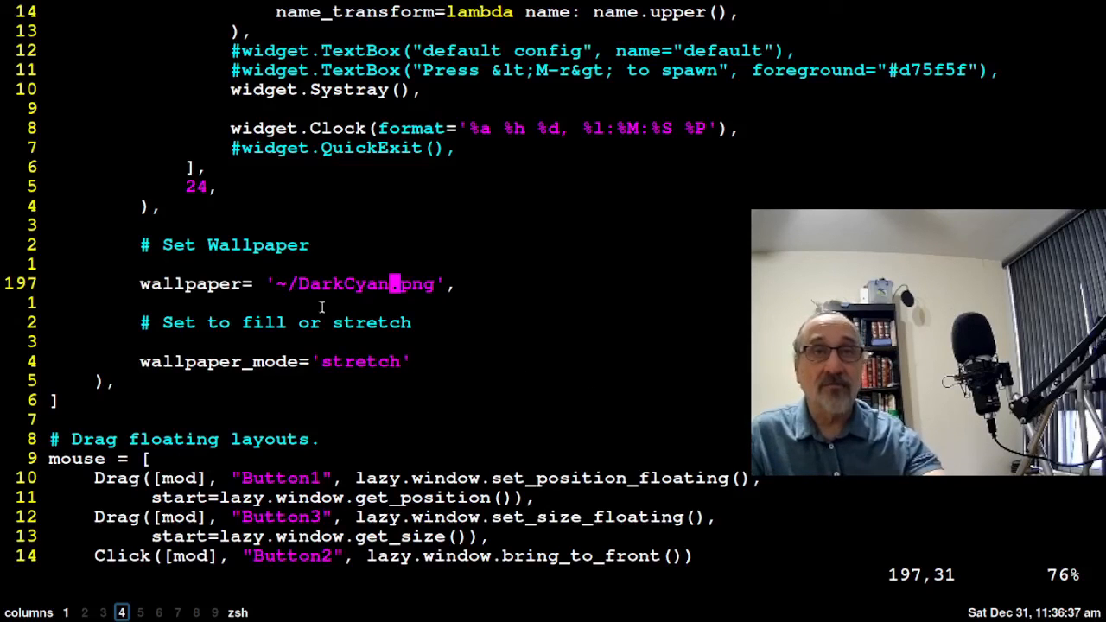
- Examine the wallpaper path, the fill-or-stretch comment and the wallpaper_mode line through to the end of its value
click(295, 284)
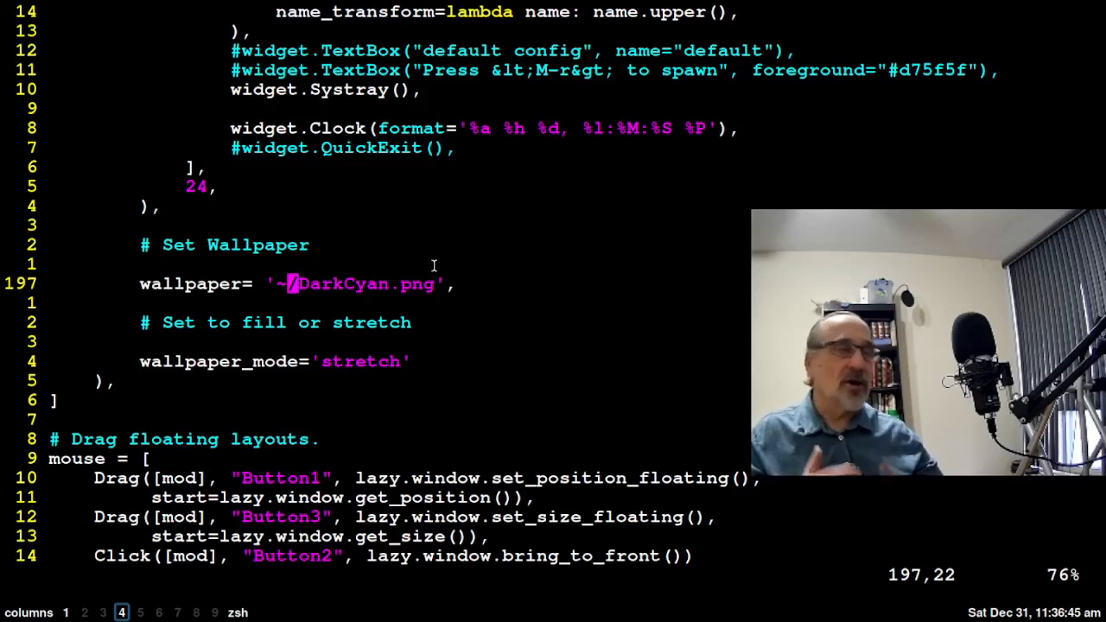
key(j)
key(j)
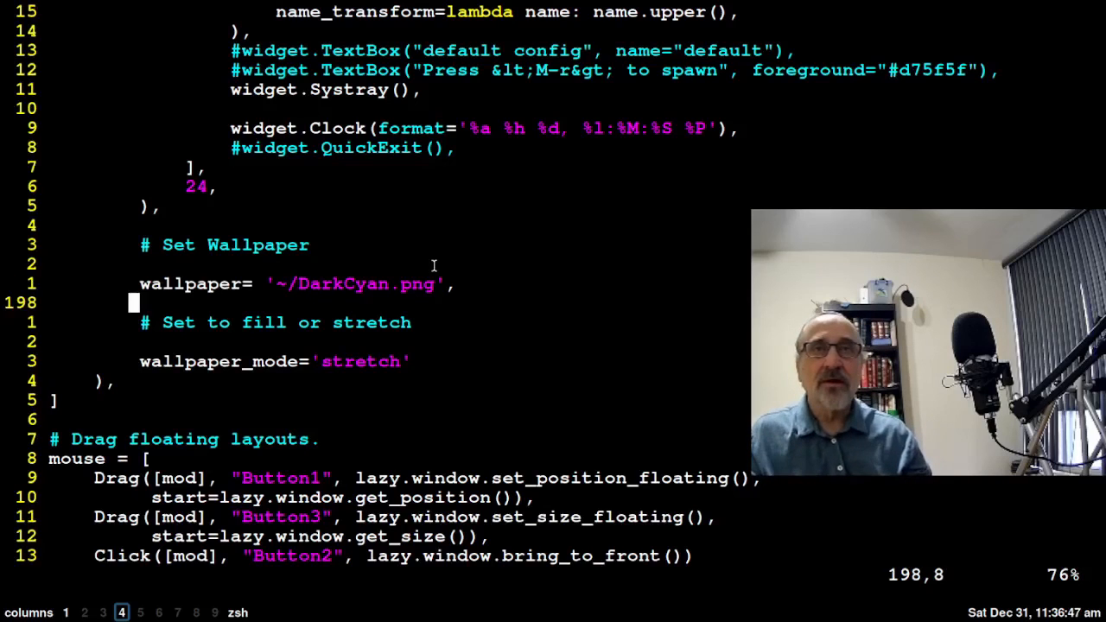
key(j)
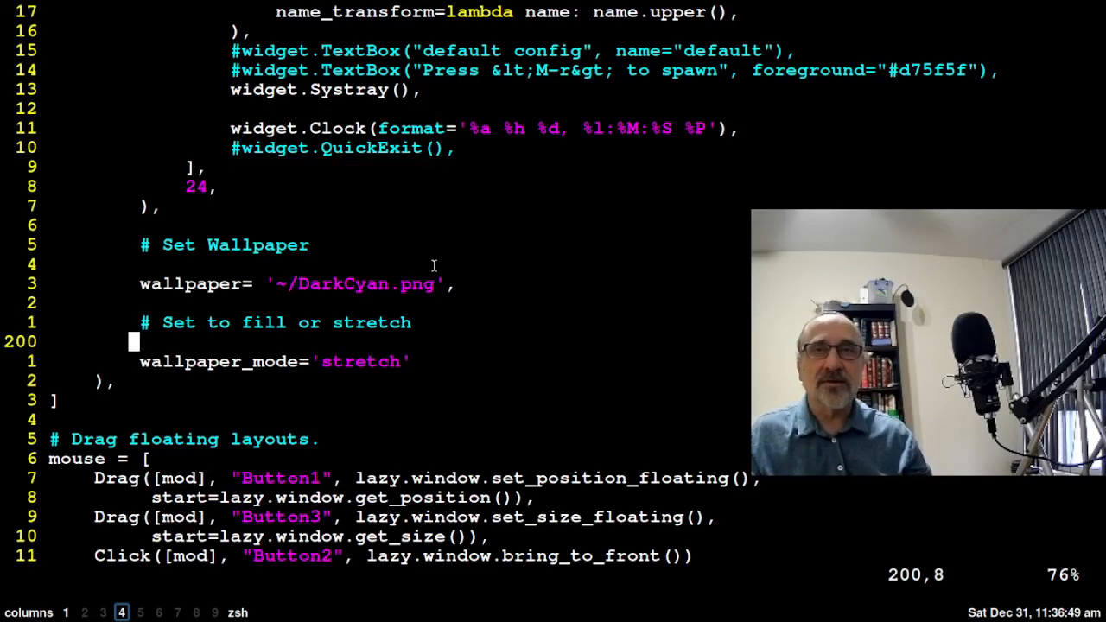
key(k)
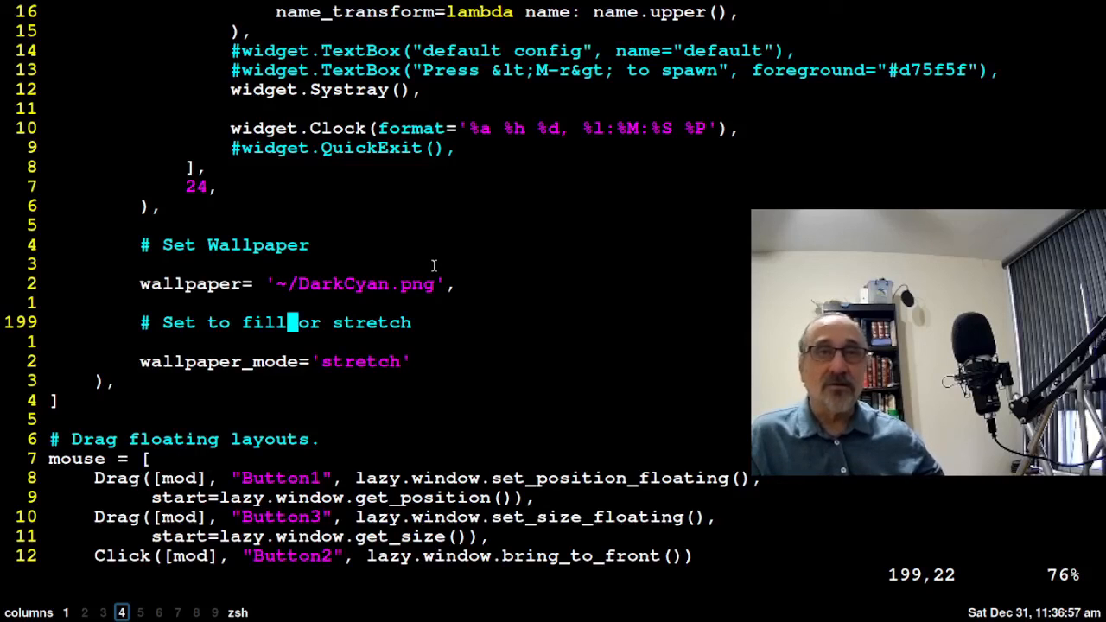
key(j)
key(j)
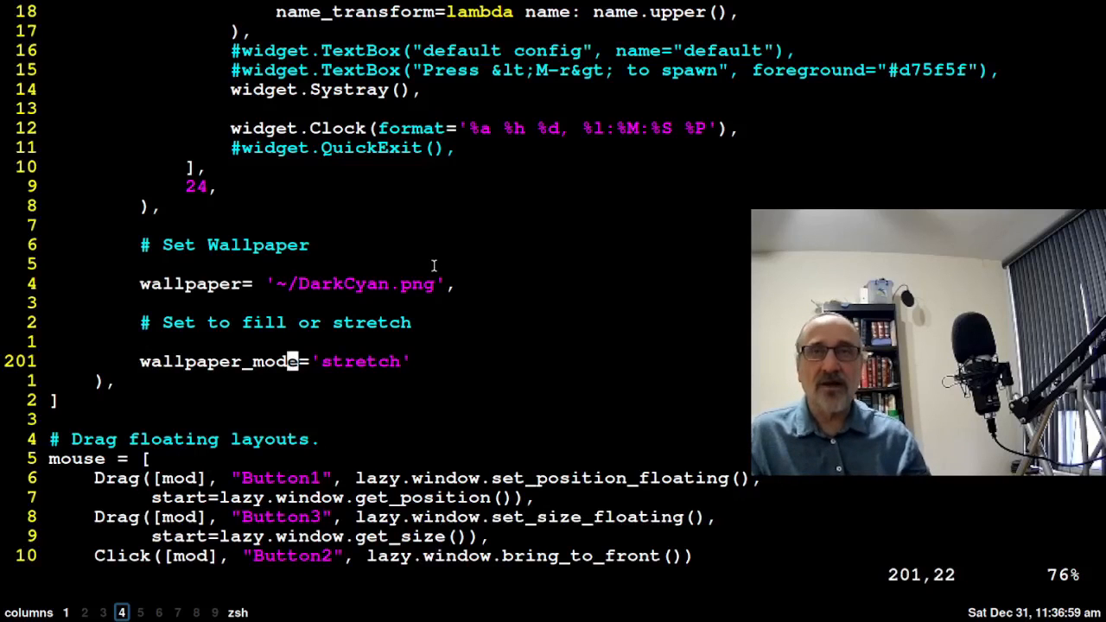
key(l)
key(l)
key(l)
key(l)
key(l)
key(l)
key(l)
key(l)
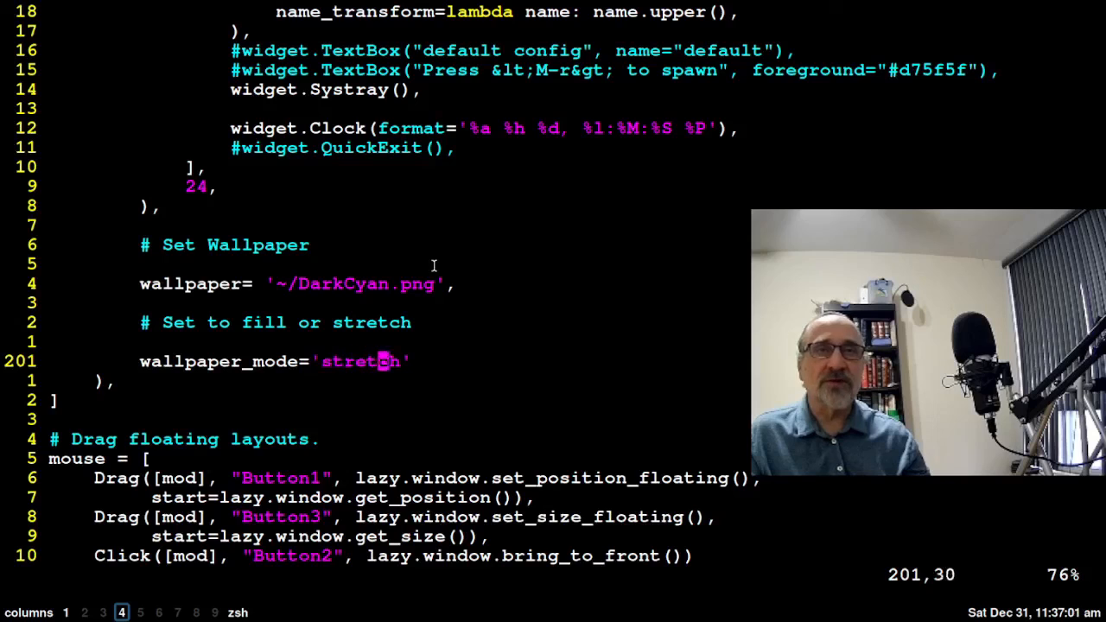
key(l)
key(l)
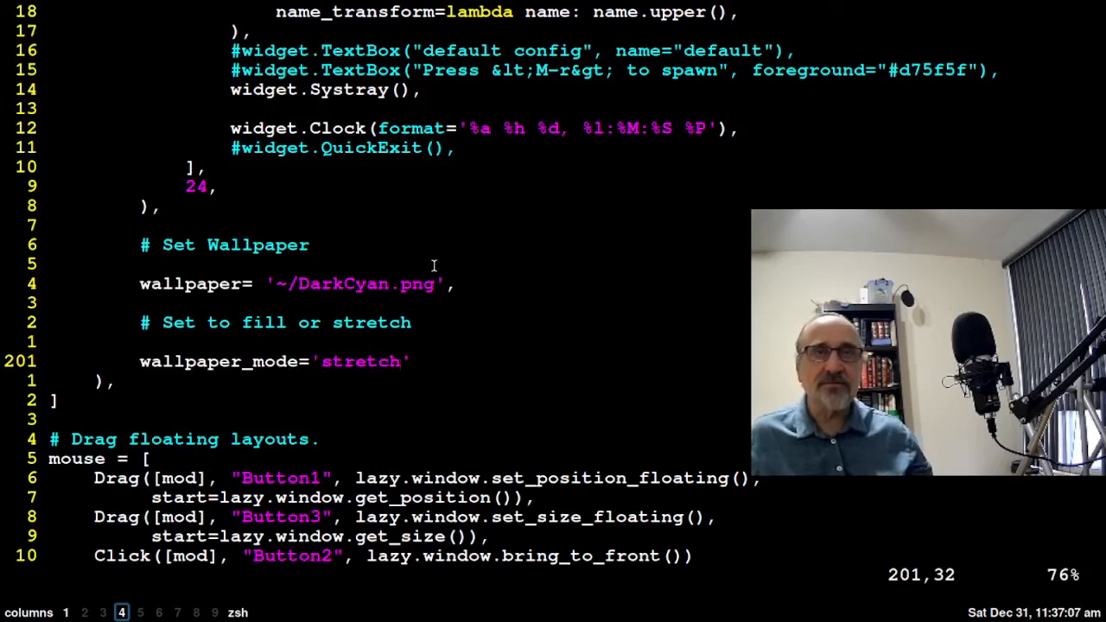
- Save the edited Qtile configuration and quit the editor
key(colon)
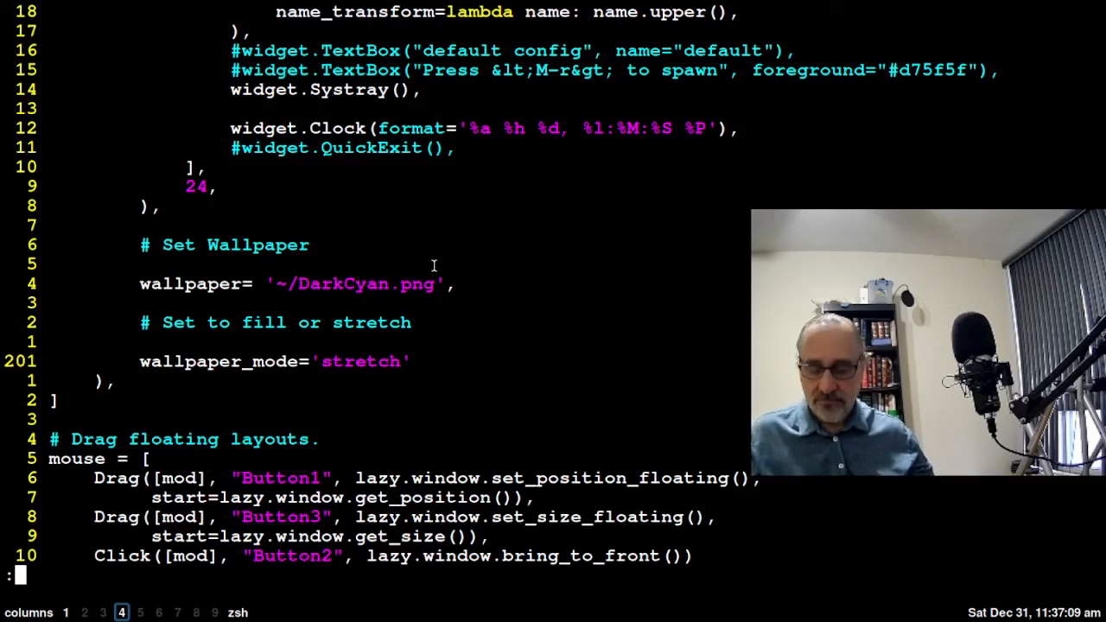
text(wq)
key(Return)
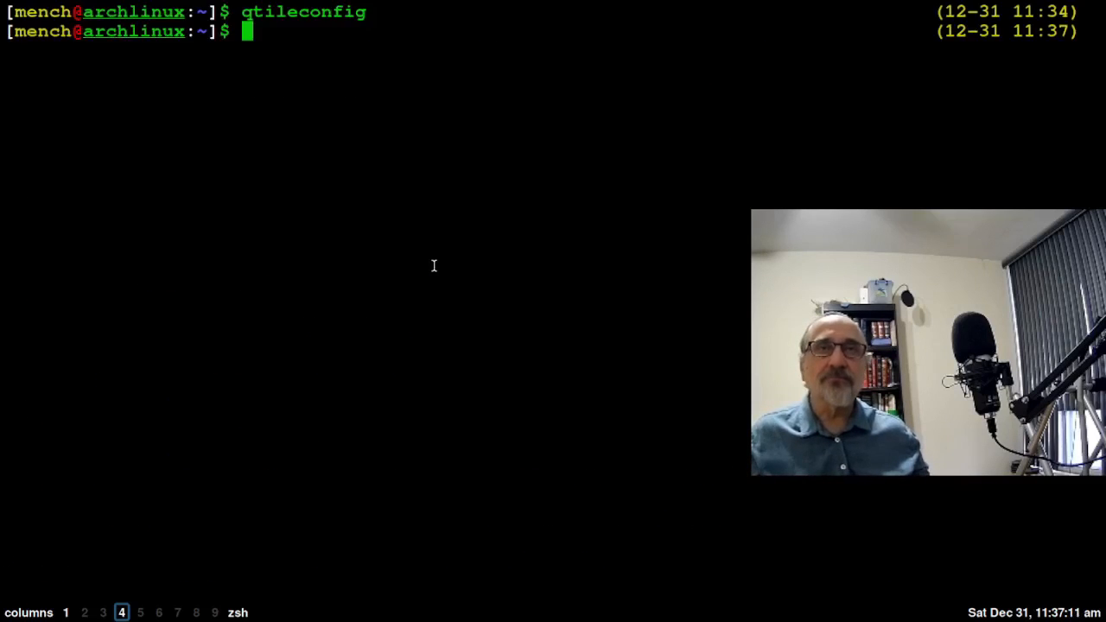
- Close the terminals on workspaces 4 and 1 and reload the Qtile configuration to apply the new wallpaper
key(super+w)
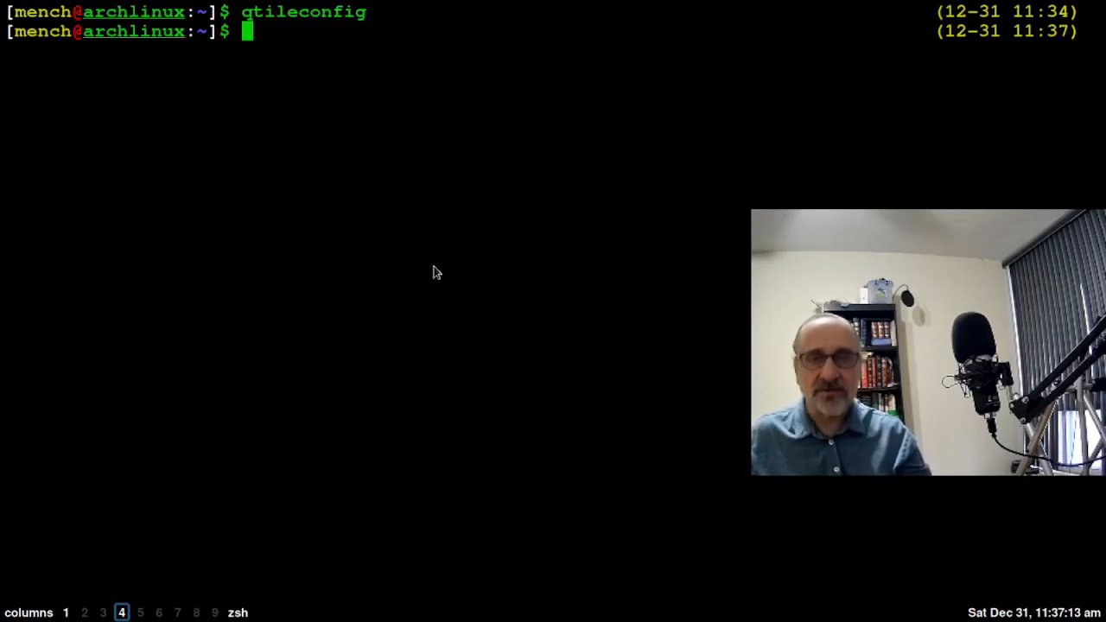
key(super+1)
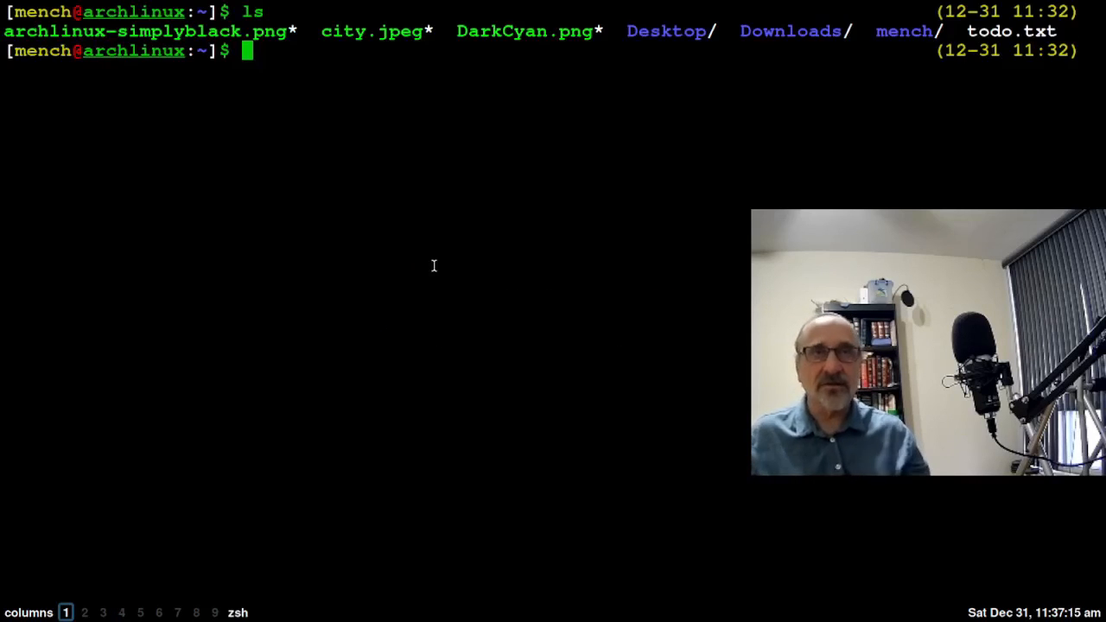
key(super+w)
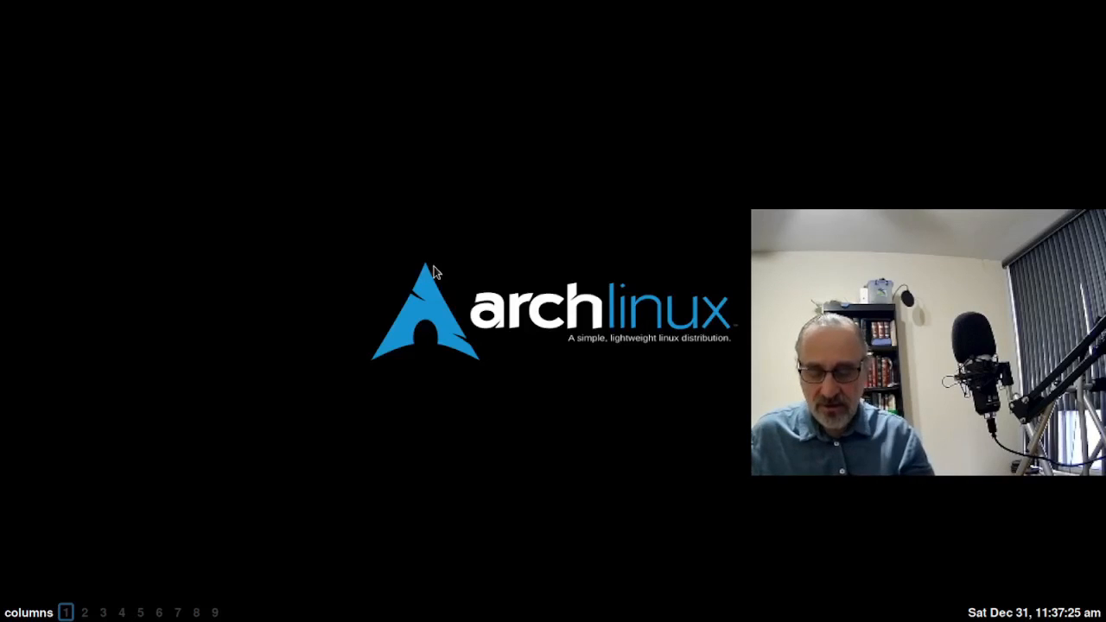
key(ctrl+super+r)
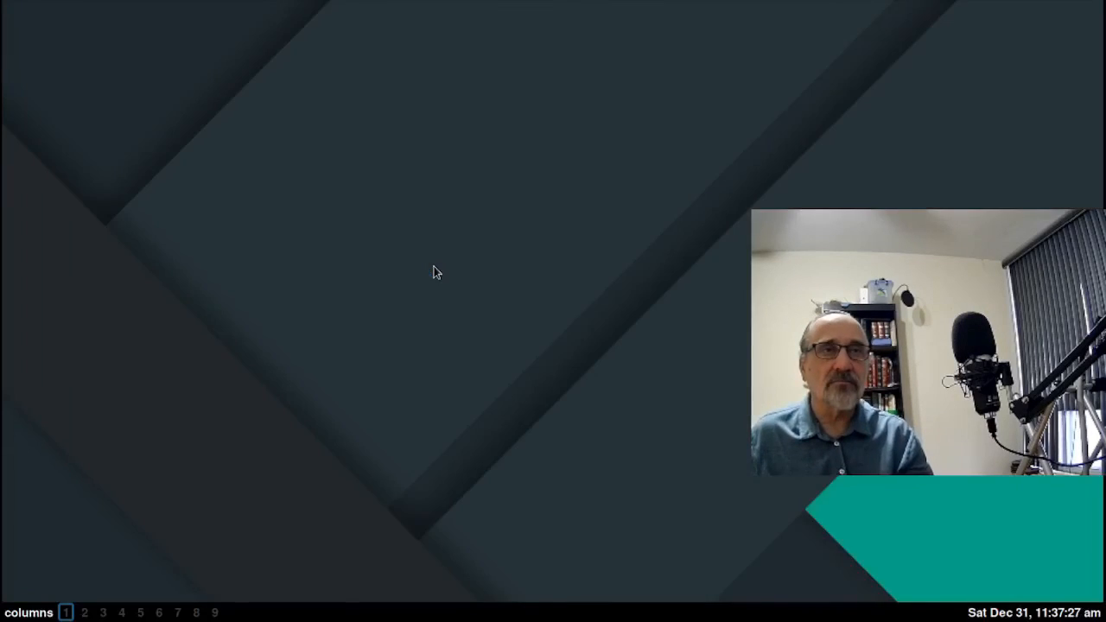